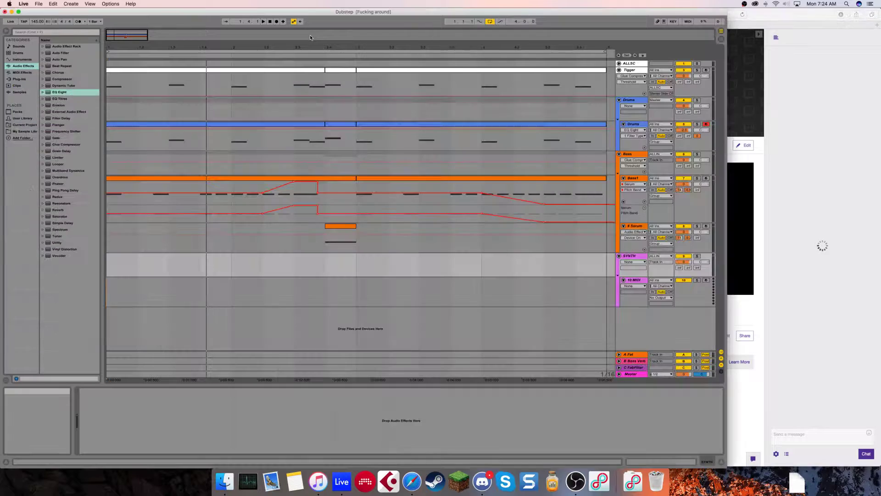
# Widen the Live window up to the chat column and play the arrangement from its start.
pyautogui.moveTo(727, 14); pyautogui.dragTo(762, 13)
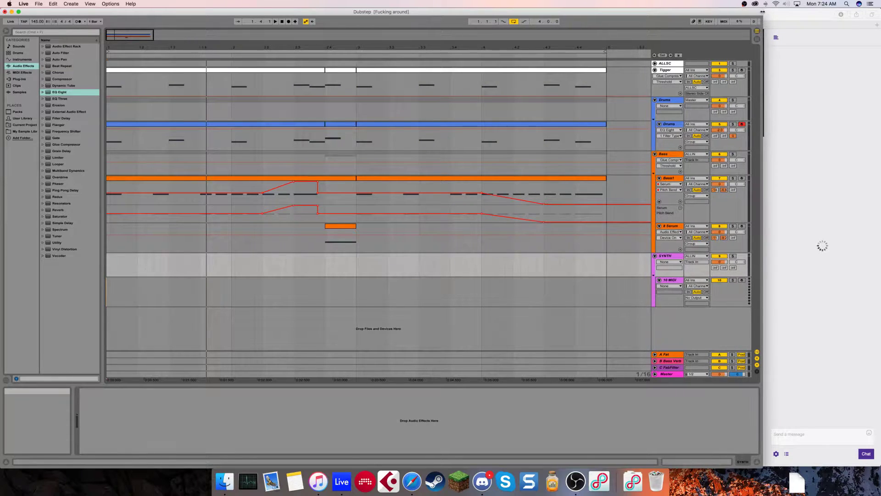
pyautogui.click(816, 30)
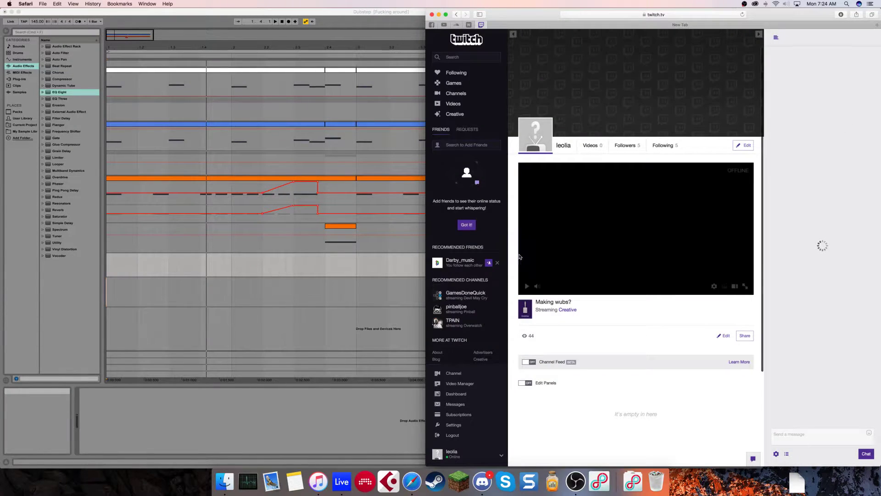
pyautogui.click(293, 288)
pyautogui.press('space')
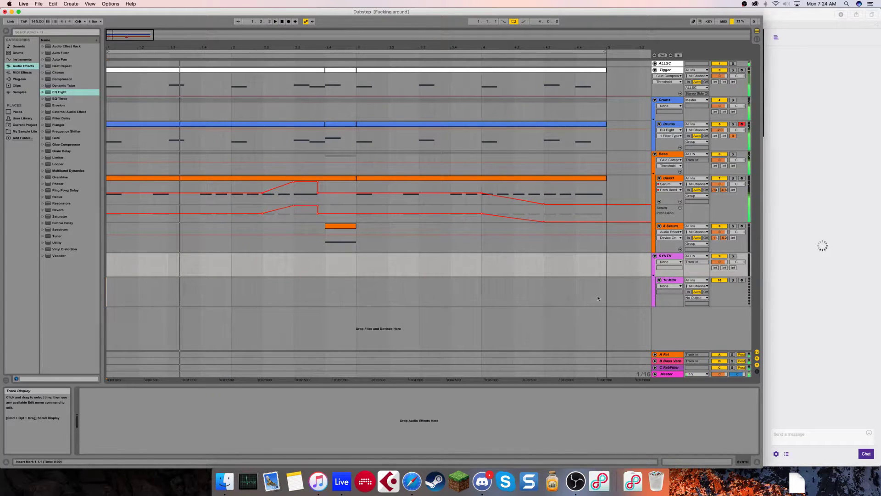
# Add a Glue Compressor to the SYNTH group track.
pyautogui.click(571, 302)
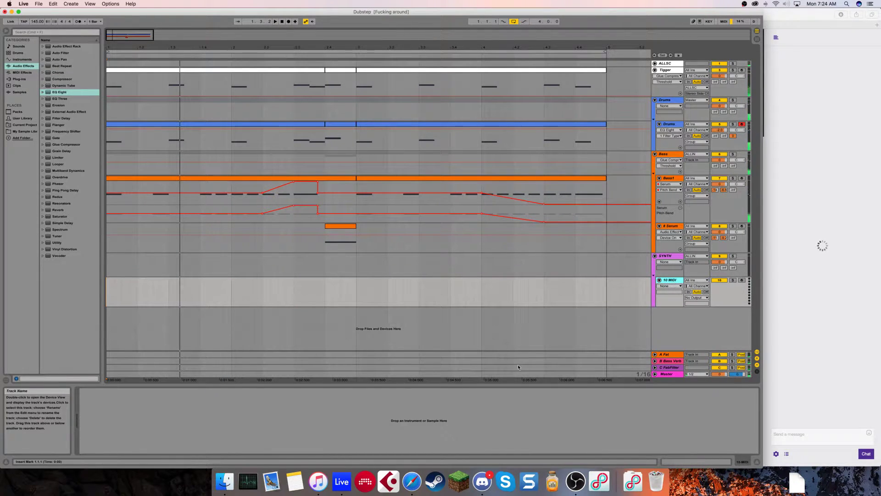
pyautogui.click(595, 267)
pyautogui.press('space')
pyautogui.press('space')
pyautogui.click(63, 79)
pyautogui.press('super+z')
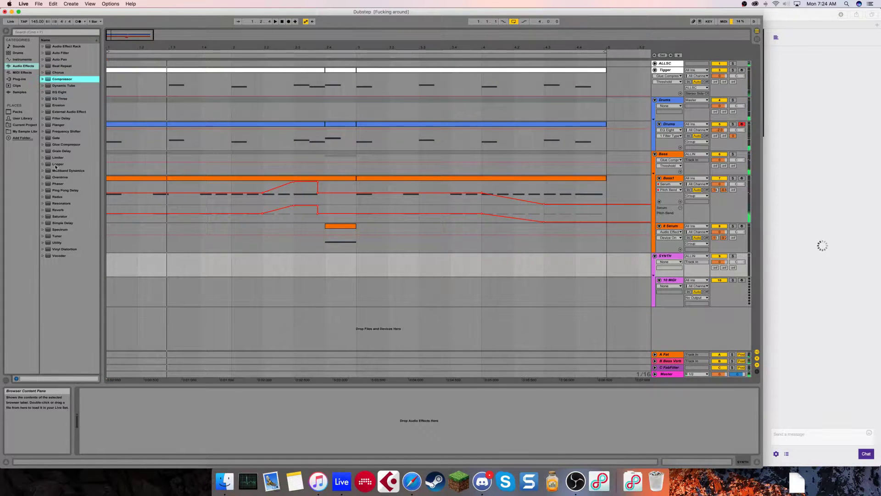
pyautogui.doubleClick(58, 146)
# Lower the Glue Compressor's threshold and adjust its attack time while the arrangement plays.
pyautogui.click(123, 440)
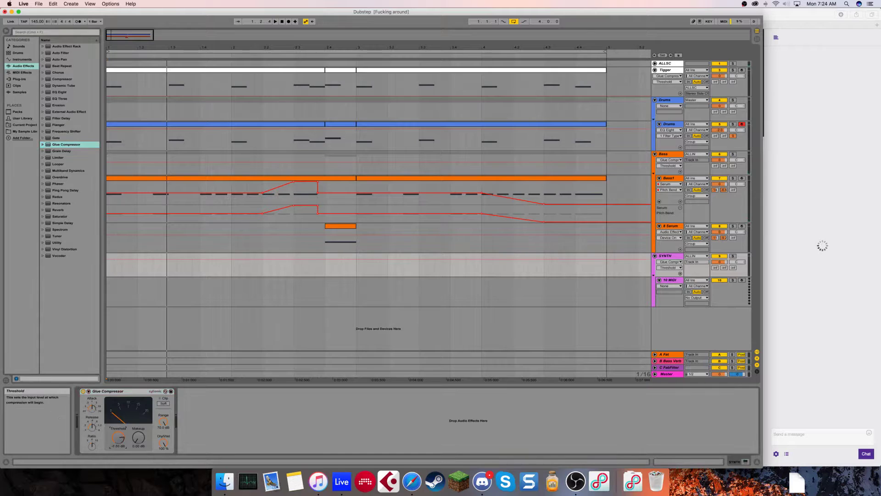
pyautogui.press('space')
pyautogui.moveTo(122, 441); pyautogui.dragTo(125, 441)
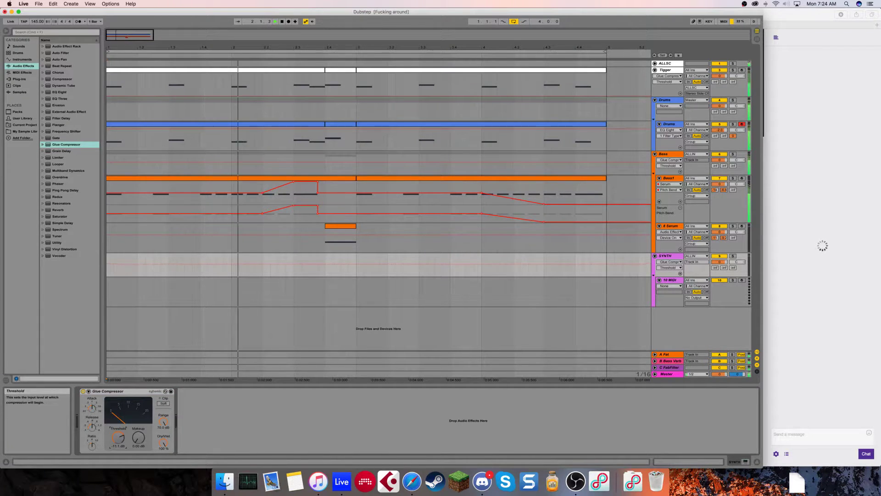
pyautogui.click(138, 437)
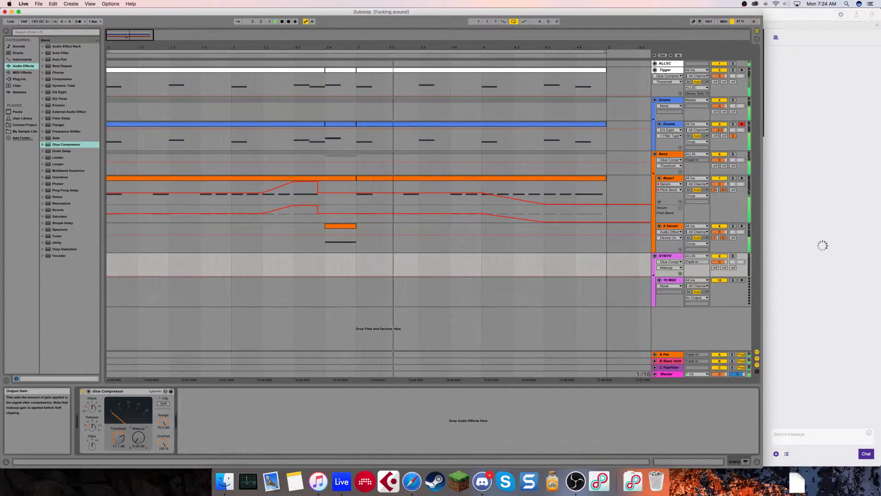
pyautogui.moveTo(119, 444); pyautogui.dragTo(124, 451)
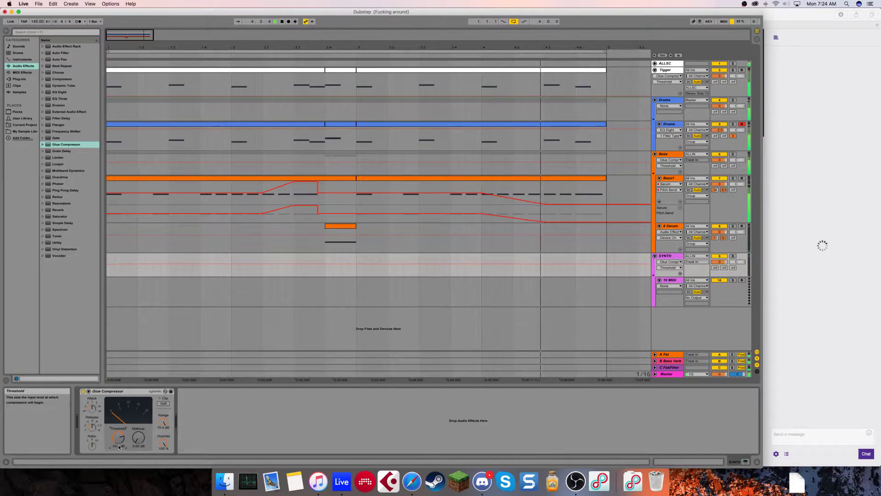
pyautogui.click(91, 410)
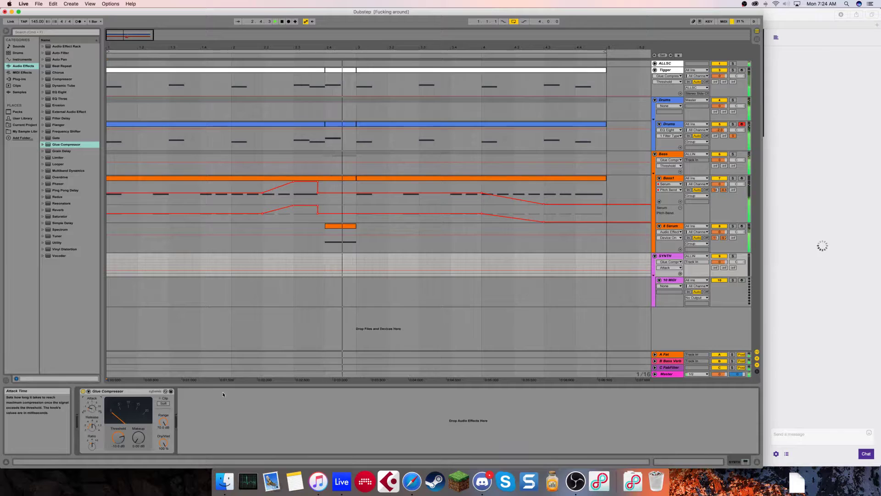
# Load the Serum plug-in on the empty MIDI track inside the SYNTH group.
pyautogui.click(827, 328)
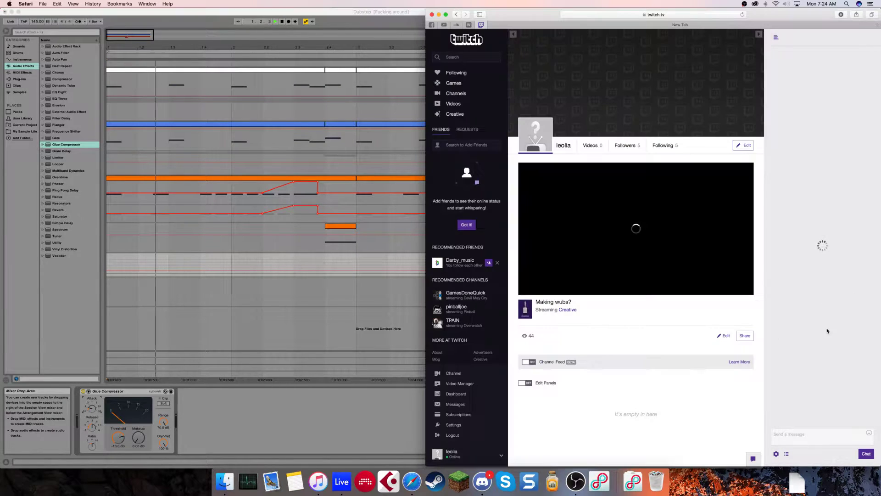
pyautogui.click(299, 418)
pyautogui.click(669, 280)
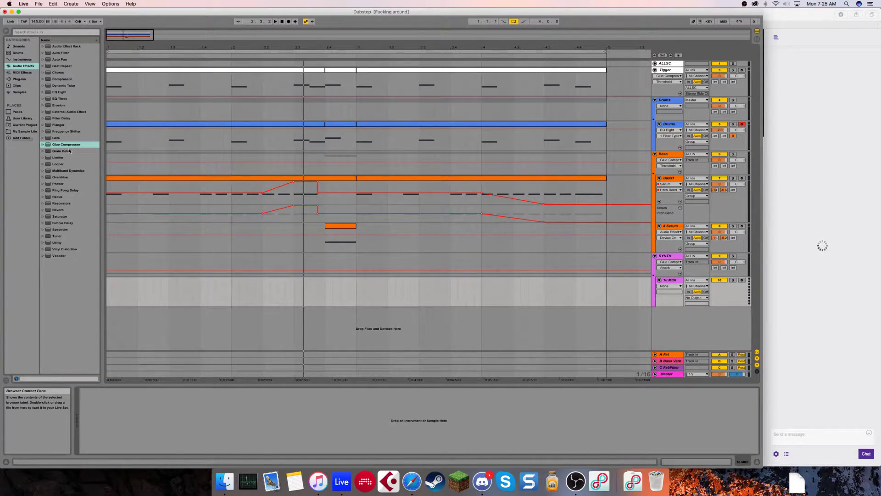
pyautogui.click(19, 79)
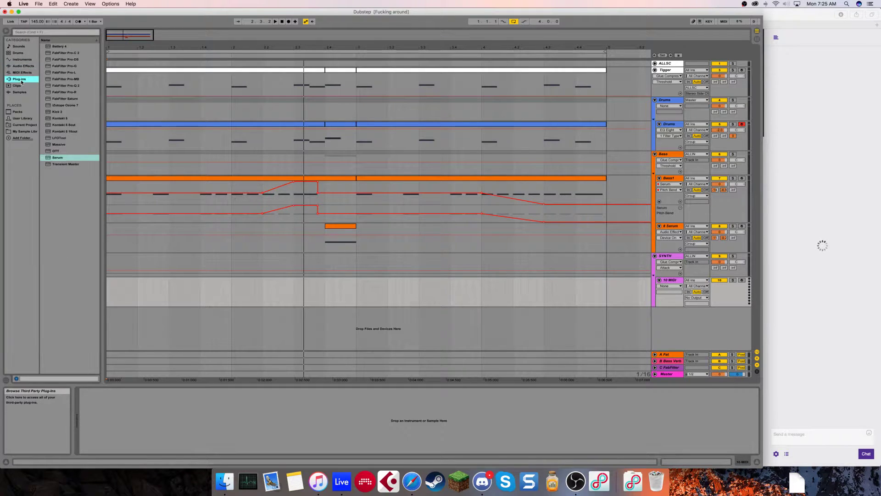
pyautogui.doubleClick(70, 158)
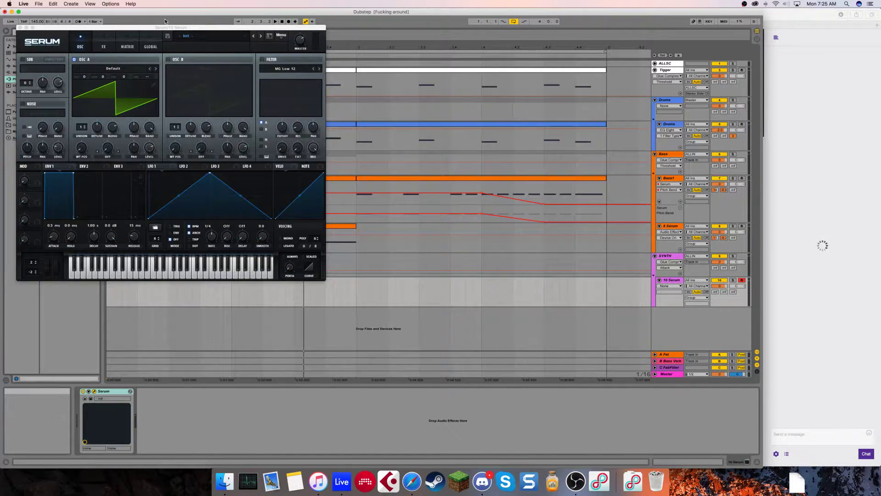
pyautogui.moveTo(147, 28); pyautogui.dragTo(157, 42)
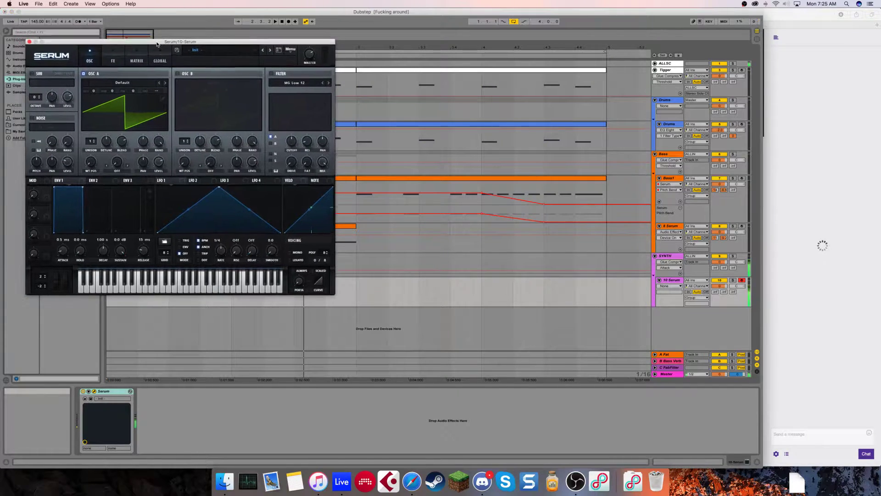
# Inspect the SYNTH group's Glue Compressor and check the Twitch channel page in Safari.
pyautogui.click(675, 256)
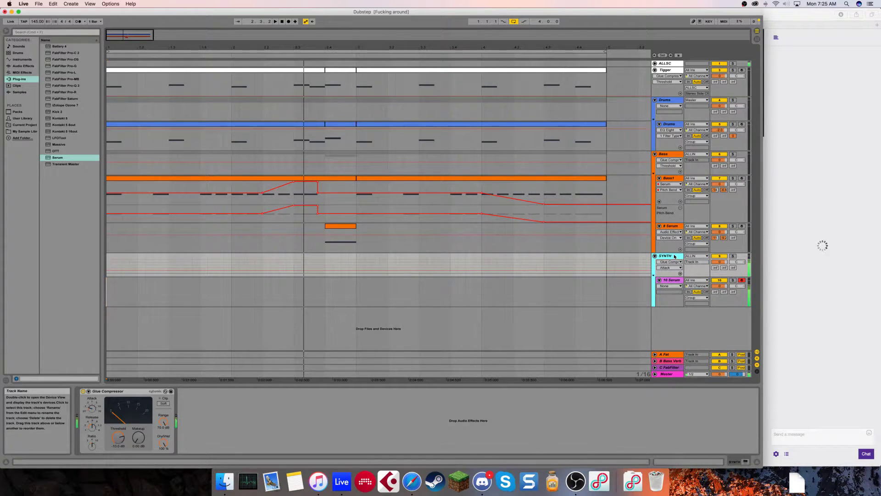
pyautogui.click(818, 229)
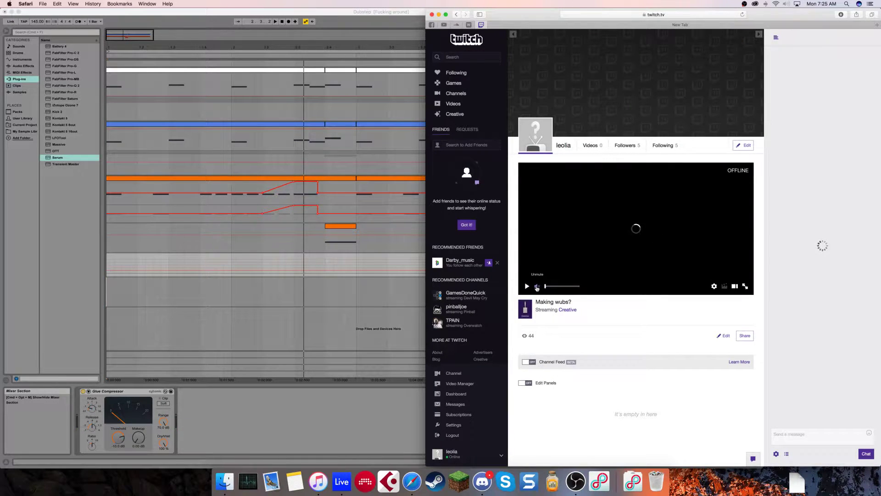
pyautogui.click(197, 287)
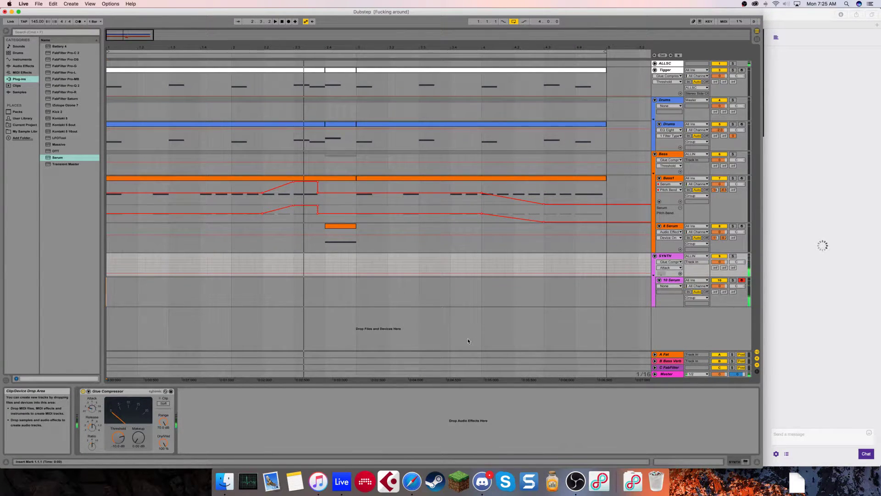
# Reopen the Serum track's device, play the arrangement, and place the Serum window over the middle of the arrangement.
pyautogui.click(671, 280)
pyautogui.press('space')
pyautogui.press('space')
pyautogui.moveTo(124, 51); pyautogui.dragTo(388, 167)
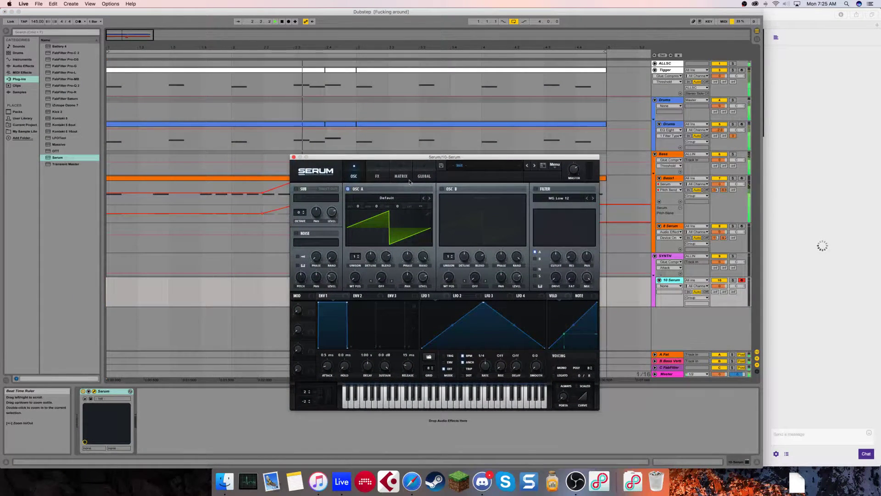
# Load the Analog Basic Shapes wavetable into oscillator A and raise its wavetable position to the square wave.
pyautogui.click(386, 200)
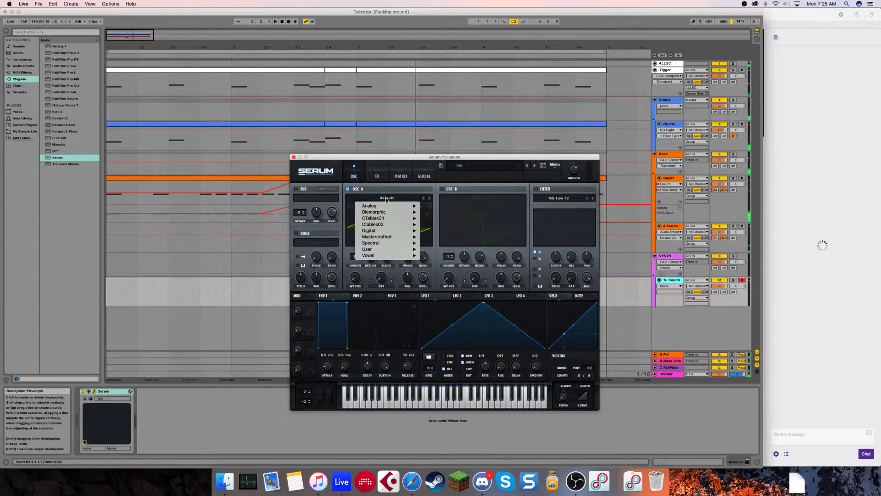
pyautogui.click(384, 162)
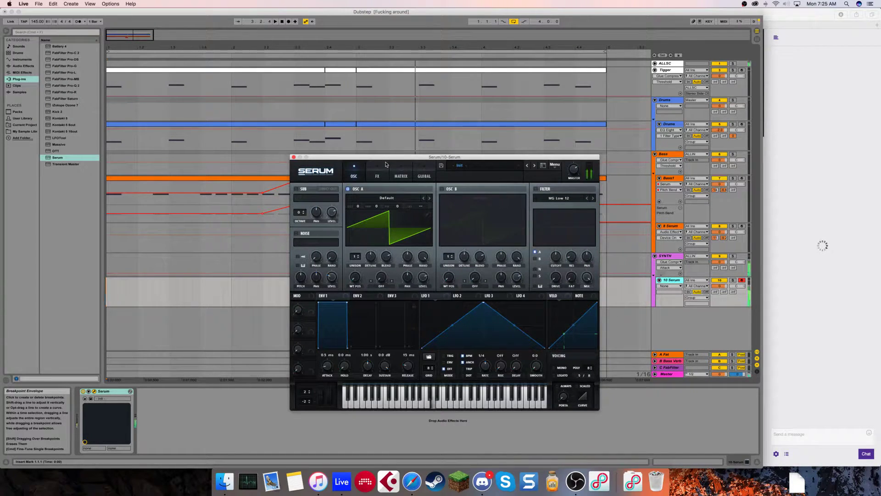
pyautogui.click(399, 208)
pyautogui.moveTo(398, 206)
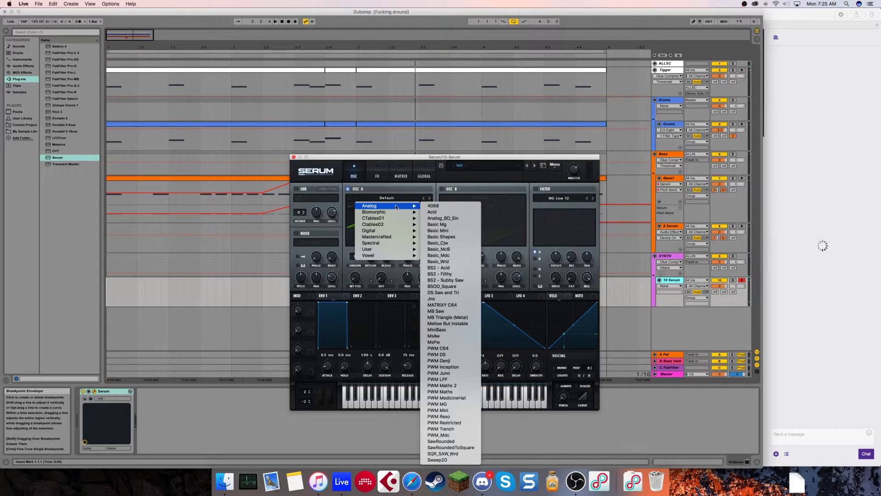
pyautogui.click(441, 236)
pyautogui.moveTo(352, 261); pyautogui.dragTo(355, 246)
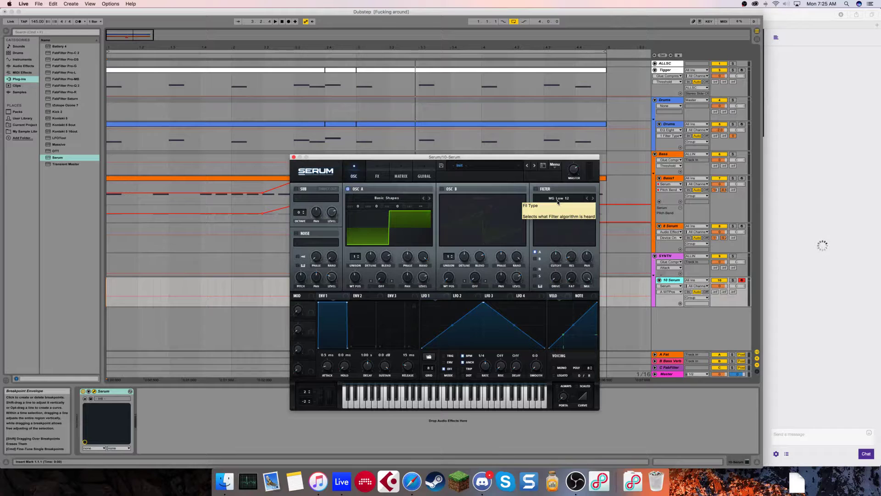
# Reload the Twitch channel page in Safari and return to Serum in Live.
pyautogui.click(554, 171)
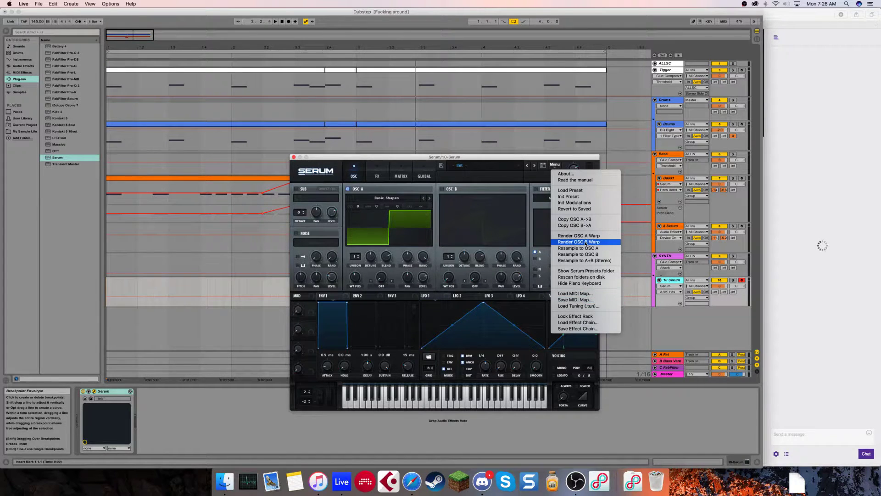
pyautogui.click(823, 308)
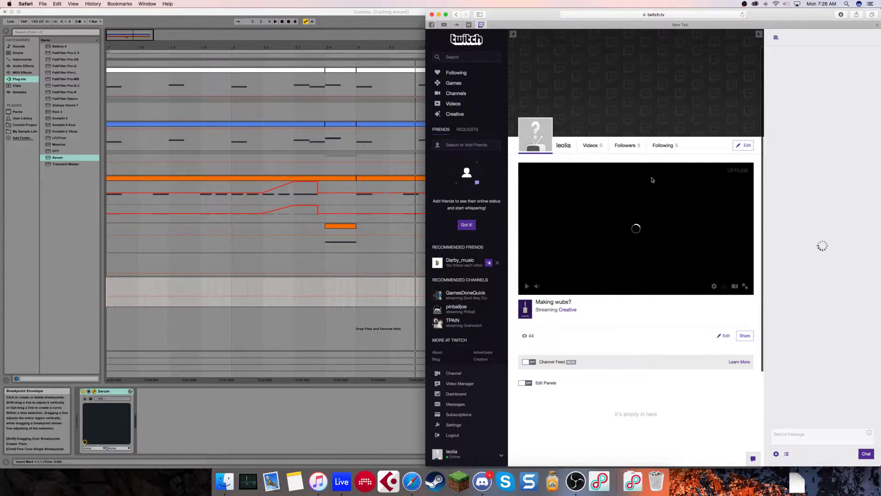
pyautogui.click(742, 15)
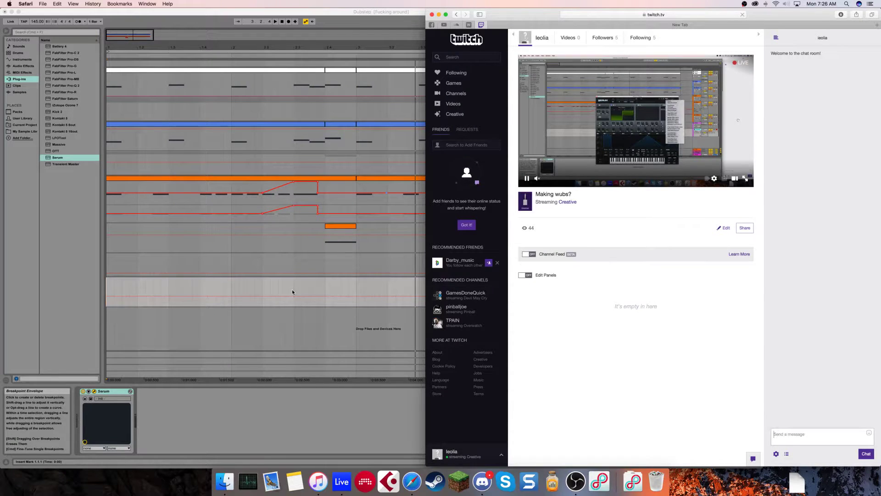
pyautogui.click(293, 292)
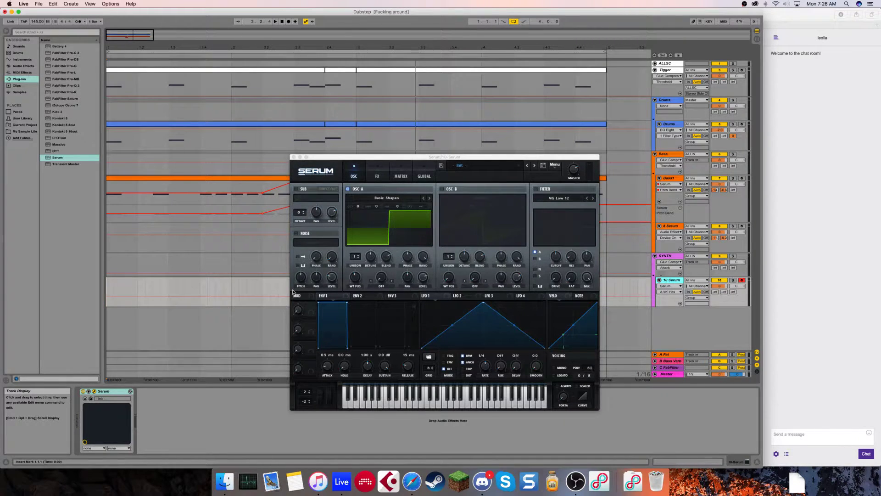
# Reshape LFO 1 into a short full-height pulse at the start of its cycle.
pyautogui.doubleClick(442, 321)
pyautogui.moveTo(441, 319); pyautogui.dragTo(410, 287)
pyautogui.moveTo(483, 302); pyautogui.dragTo(437, 302)
pyautogui.doubleClick(474, 329)
pyautogui.moveTo(475, 328); pyautogui.dragTo(435, 364)
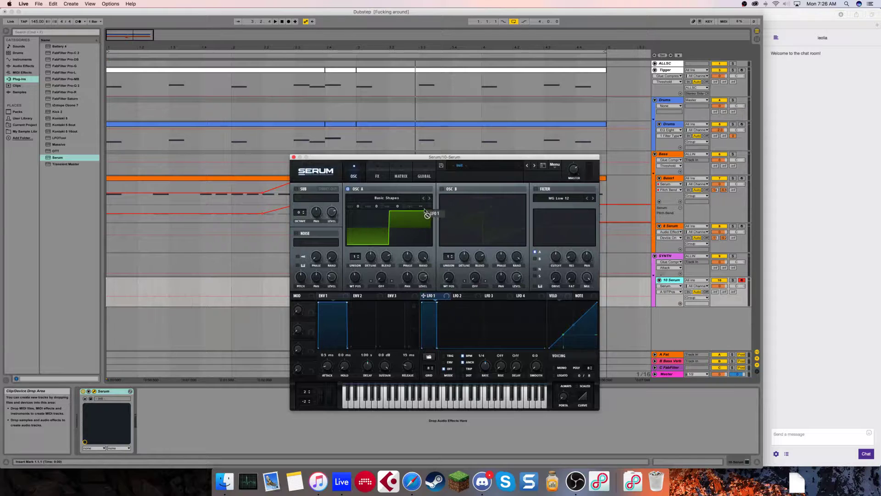
# Assign LFO 1 to oscillator A's coarse pitch and set the LFO to a 1/8 rate in Trig mode.
pyautogui.moveTo(436, 300)
pyautogui.mouseDown()
pyautogui.moveTo(436, 220)
pyautogui.moveTo(427, 207)
pyautogui.mouseUp()
pyautogui.moveTo(484, 368); pyautogui.dragTo(484, 363)
pyautogui.click(443, 356)
pyautogui.click(357, 208)
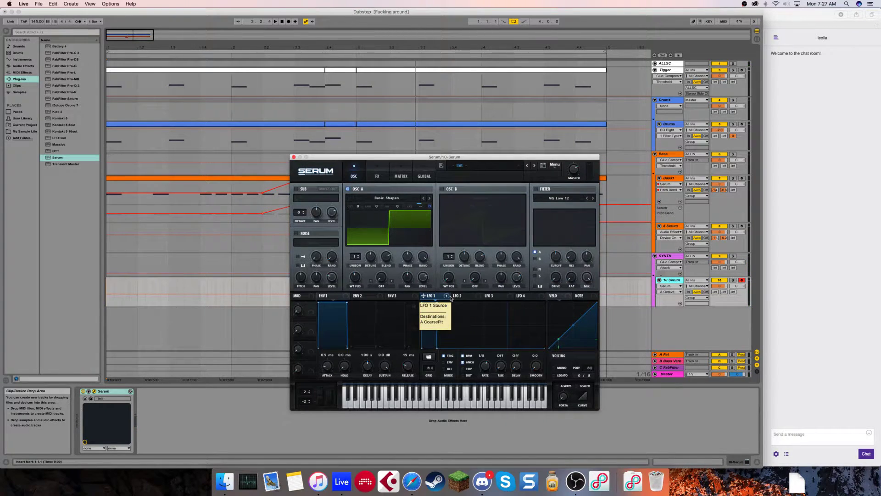
# Check Serum's global settings and LFO 1's coarse pitch routing in the modulation matrix, ending on the oscillator page.
pyautogui.click(424, 176)
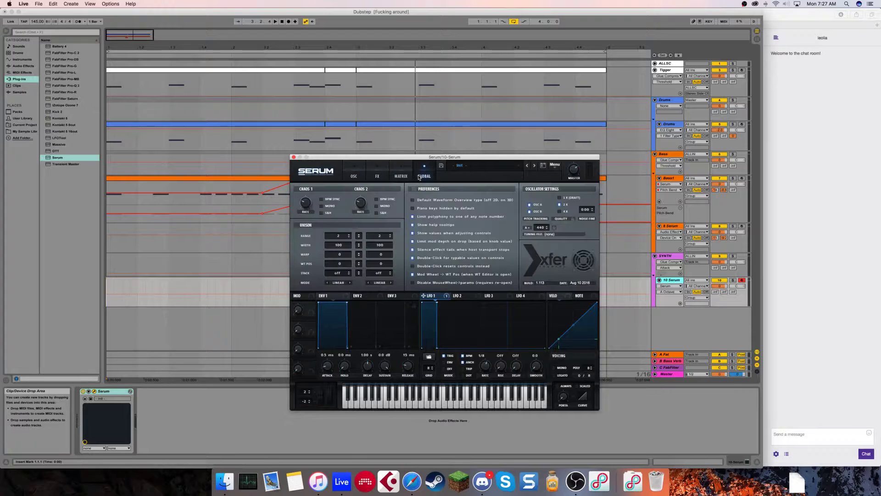
pyautogui.click(401, 176)
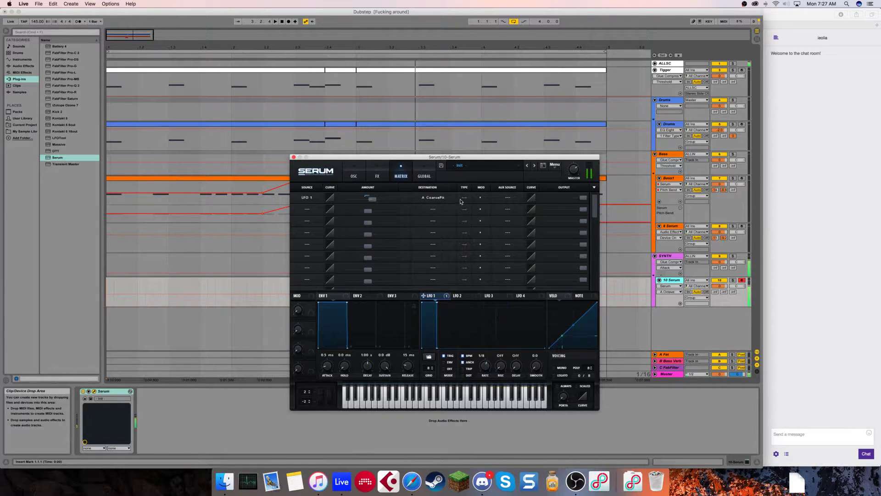
pyautogui.click(354, 177)
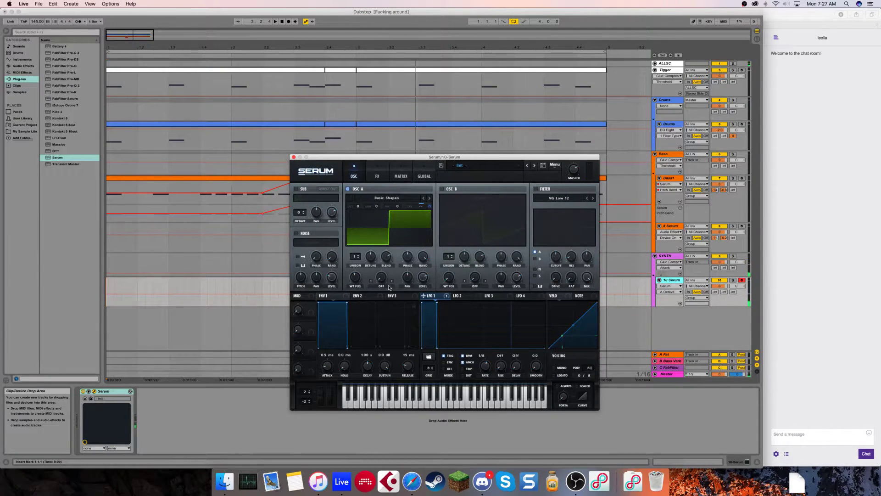
# Enable the MG Low 12 filter with a lowered cutoff and modulate that cutoff with a falling-ramp LFO 2.
pyautogui.click(361, 295)
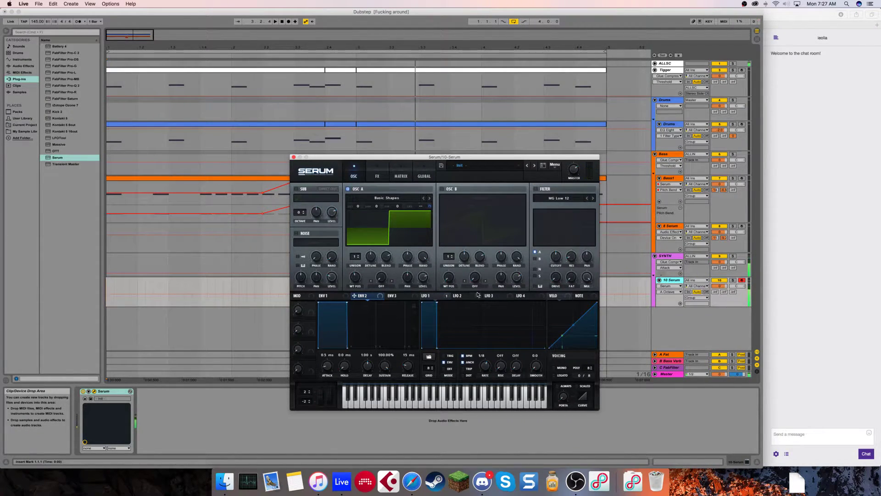
pyautogui.click(462, 296)
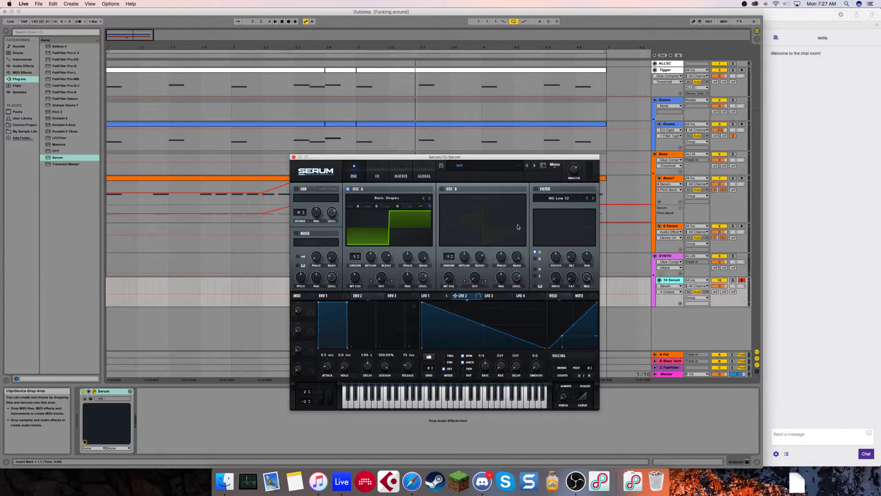
pyautogui.click(534, 189)
pyautogui.moveTo(557, 260); pyautogui.dragTo(550, 282)
pyautogui.moveTo(460, 297); pyautogui.dragTo(552, 259)
# Set LFO 2 to Env mode, adjust its rate, and set its filter cutoff modulation amount to 100.
pyautogui.click(554, 277)
pyautogui.click(449, 363)
pyautogui.moveTo(486, 361); pyautogui.dragTo(487, 359)
pyautogui.moveTo(556, 256); pyautogui.dragTo(549, 260)
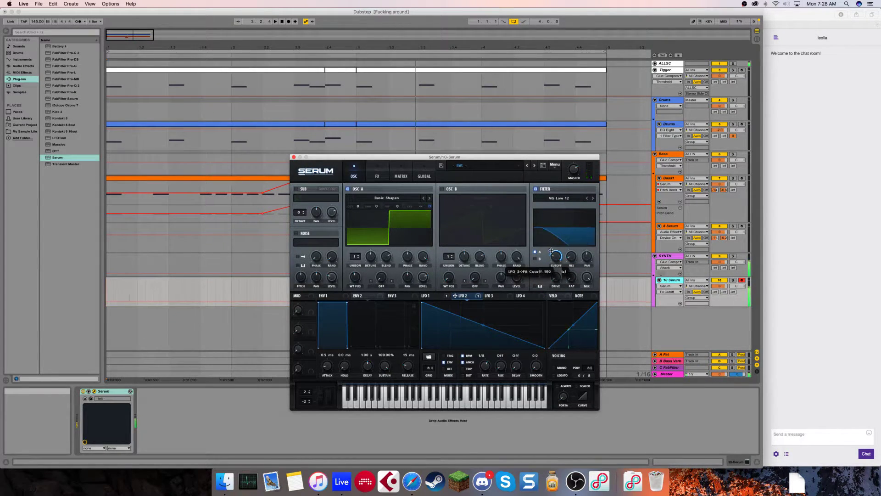
# Try the MG Low 18 filter type and switch back to MG Low 12.
pyautogui.click(587, 198)
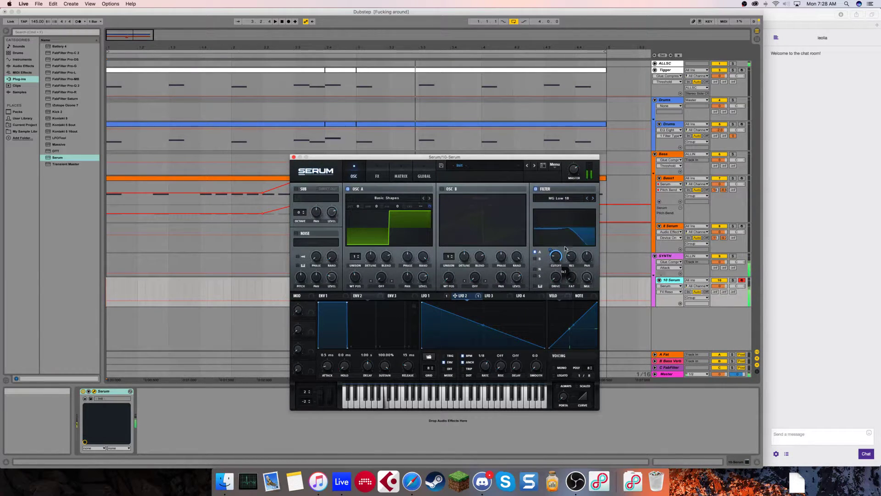
pyautogui.click(587, 198)
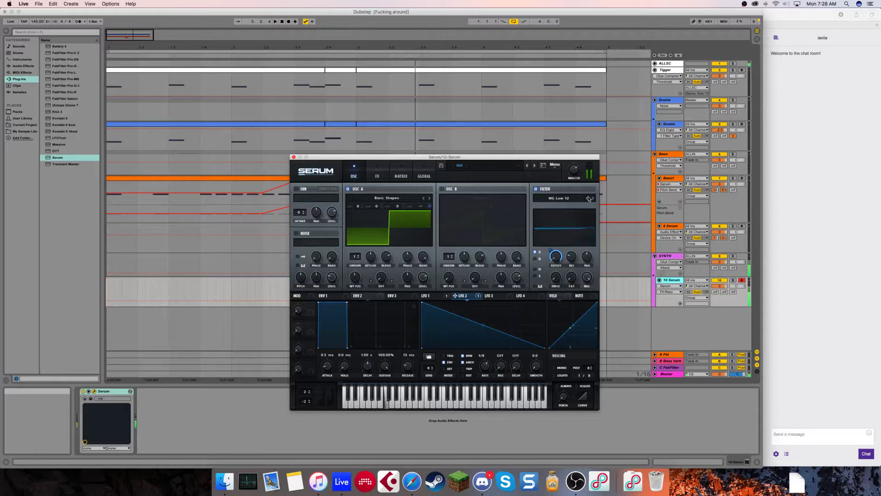
# Enable the Hyper/Dimension and Distortion effects, adjusting the Hyper mix and setting the distortion to SoftClip with an adjusted drive.
pyautogui.click(377, 173)
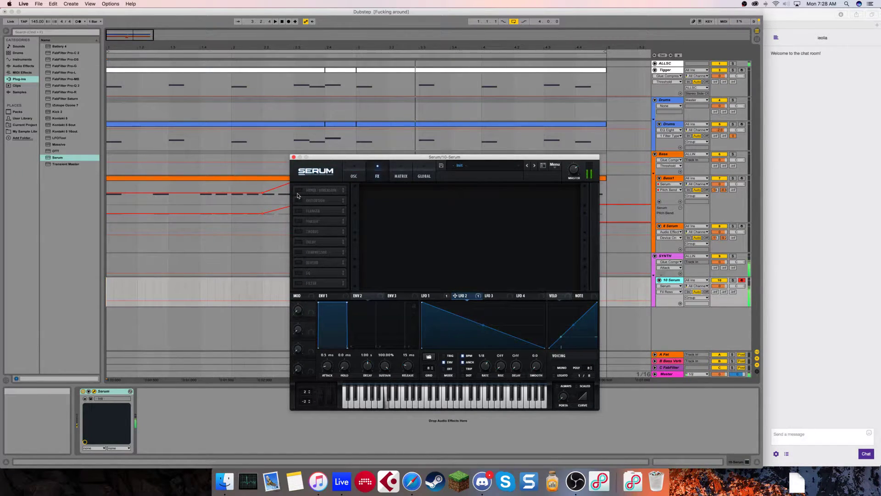
pyautogui.click(298, 190)
pyautogui.moveTo(484, 193); pyautogui.dragTo(520, 174)
pyautogui.click(300, 200)
pyautogui.click(430, 224)
pyautogui.moveTo(513, 223); pyautogui.dragTo(512, 229)
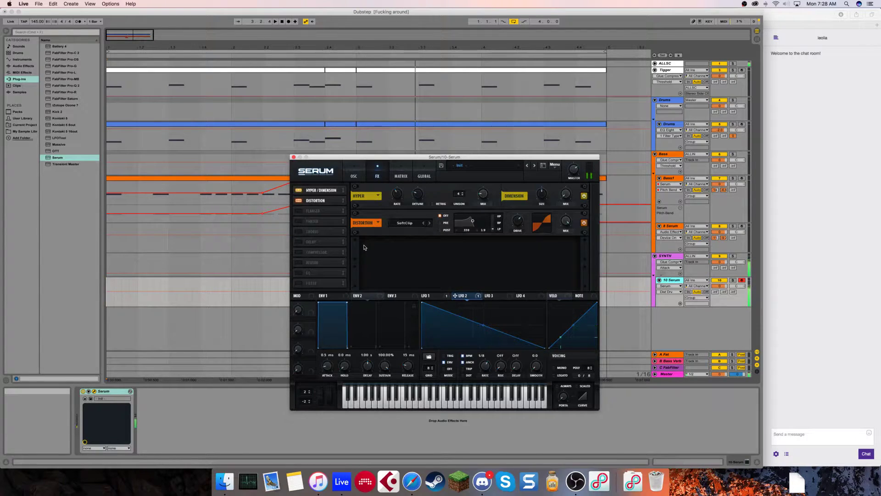
# Enable the Compressor effect in Multiband mode and raise its gain.
pyautogui.click(298, 252)
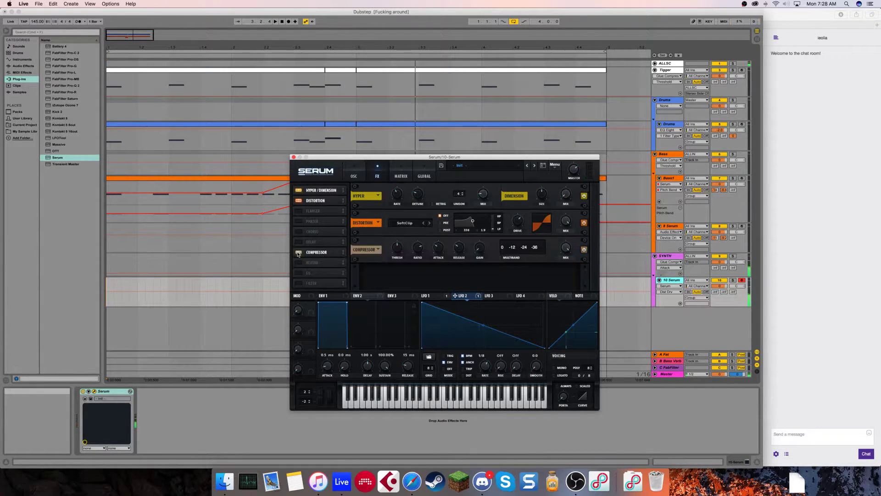
pyautogui.click(362, 174)
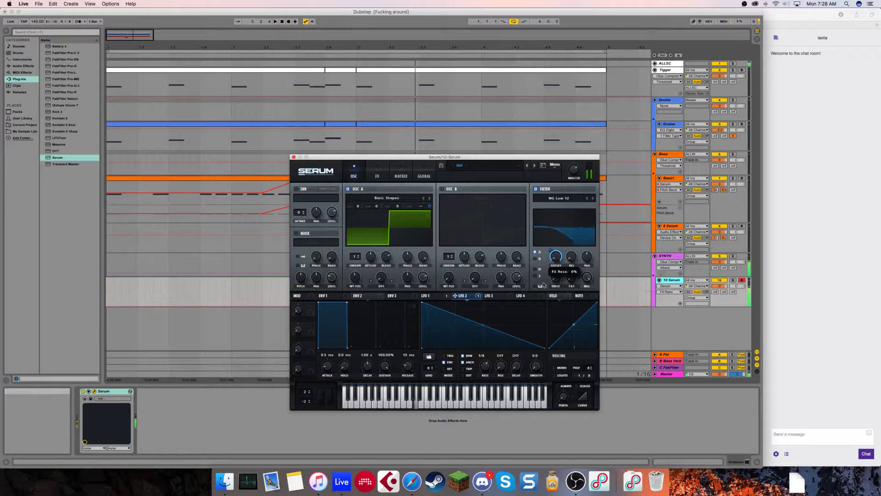
pyautogui.click(382, 175)
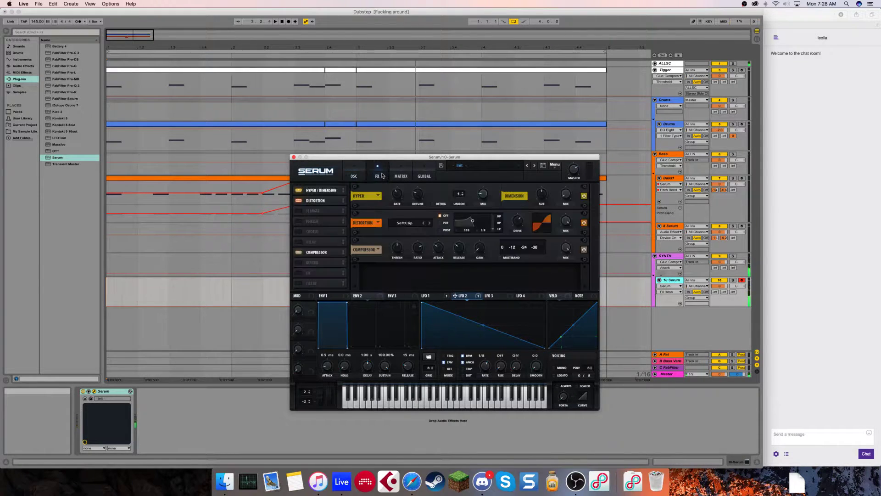
pyautogui.click(502, 259)
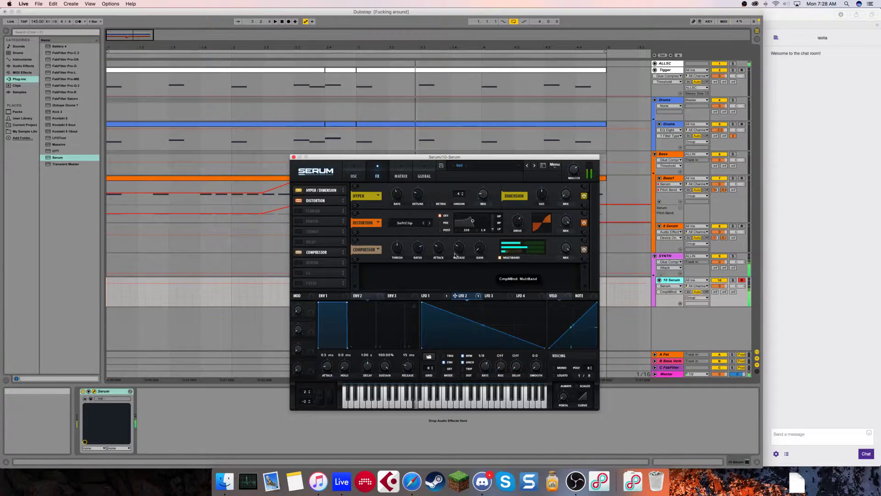
pyautogui.moveTo(521, 248)
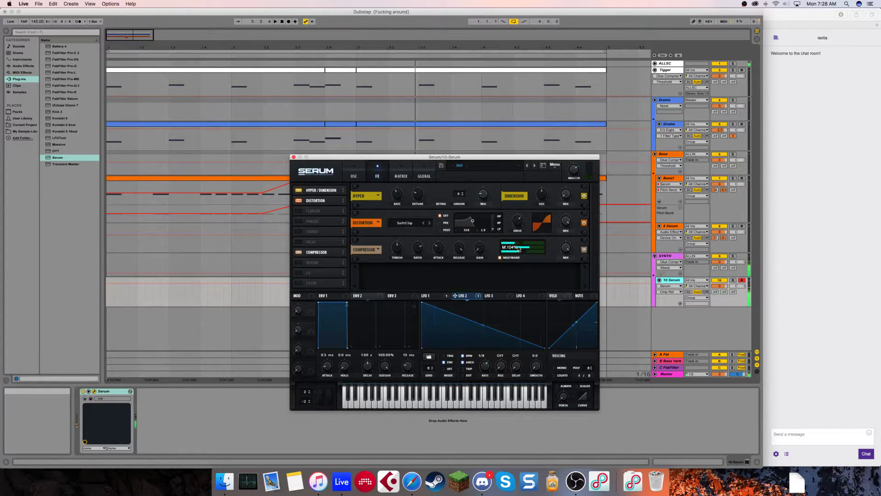
pyautogui.moveTo(481, 248); pyautogui.dragTo(484, 229)
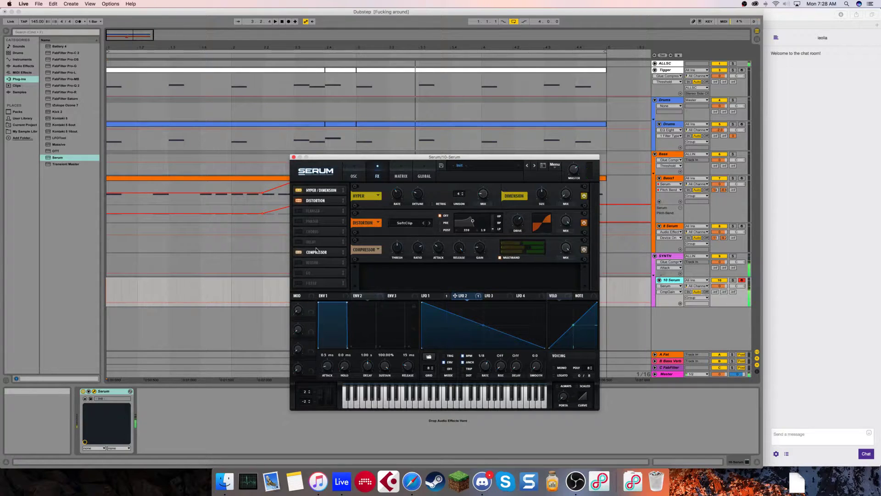
# Enable the Reverb and Delay effects, with the Compressor placed ahead of the Delay in the effects chain.
pyautogui.click(299, 262)
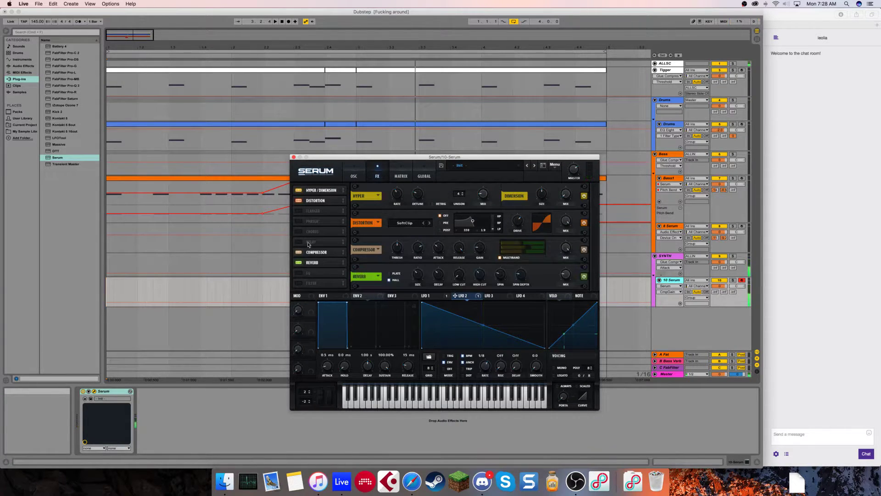
pyautogui.moveTo(310, 249); pyautogui.dragTo(311, 242)
pyautogui.click(299, 252)
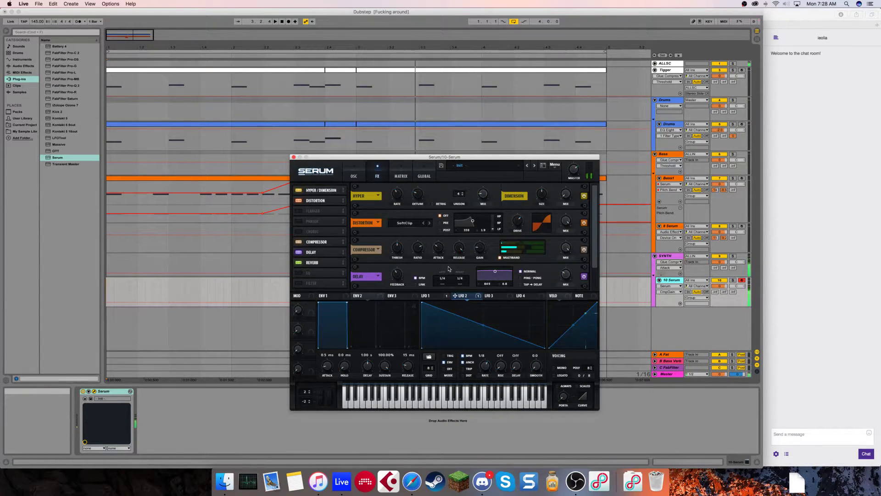
# Set the delay to Ping-Pong with 1/8 times on both sides and a dotted right side.
pyautogui.scroll(-3, 585, 243)
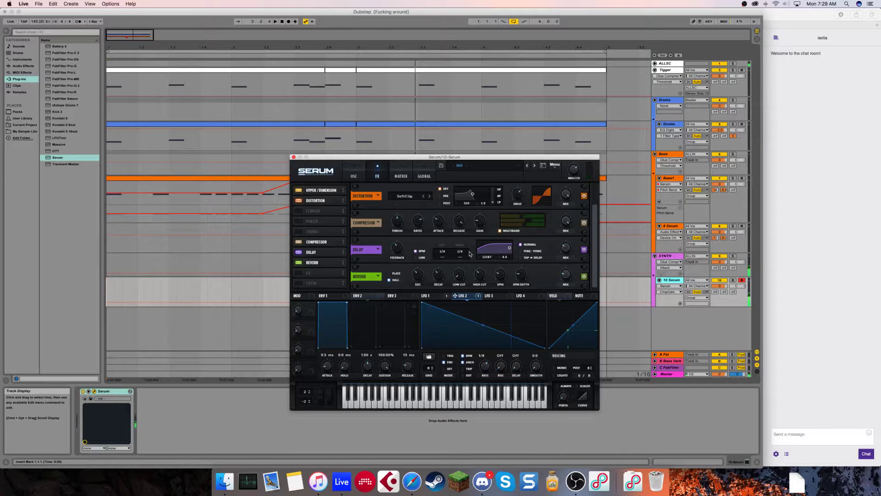
pyautogui.moveTo(461, 257); pyautogui.dragTo(471, 246)
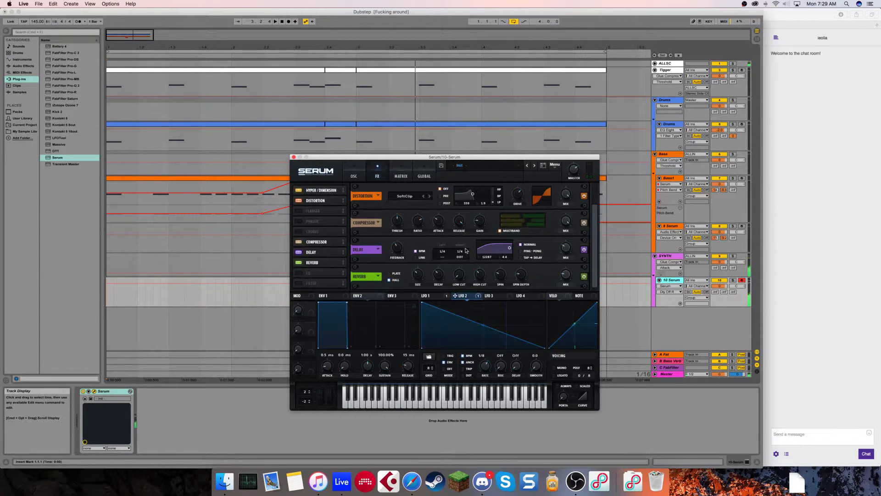
pyautogui.click(530, 251)
pyautogui.moveTo(447, 252); pyautogui.dragTo(447, 257)
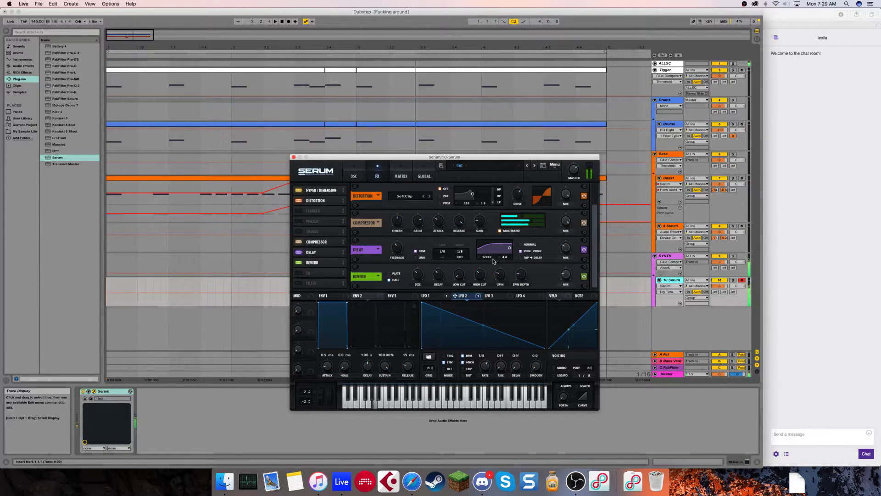
# Turn on mono voicing and always-on portamento, and raise the portamento time.
pyautogui.click(558, 386)
pyautogui.moveTo(564, 397); pyautogui.dragTo(564, 386)
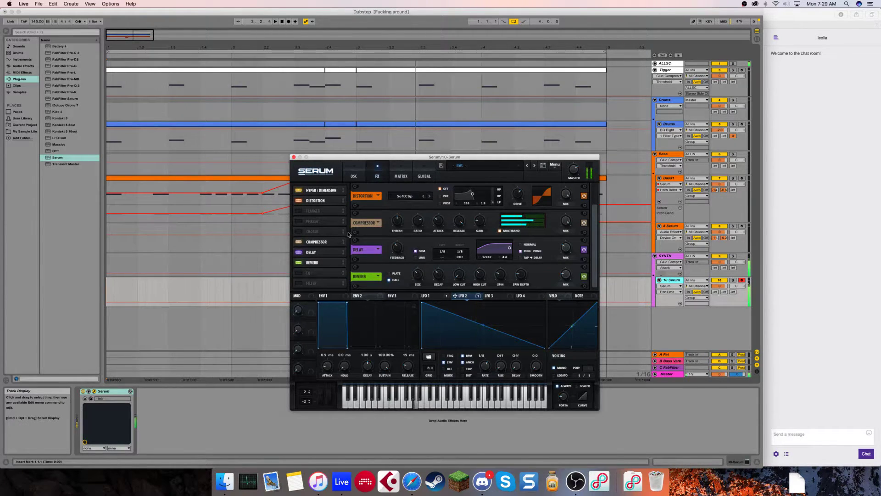
# Adjust the delay's feedback and filter, set its mix to 0%, and assign Macro 4 to control that mix.
pyautogui.moveTo(401, 251); pyautogui.dragTo(388, 251)
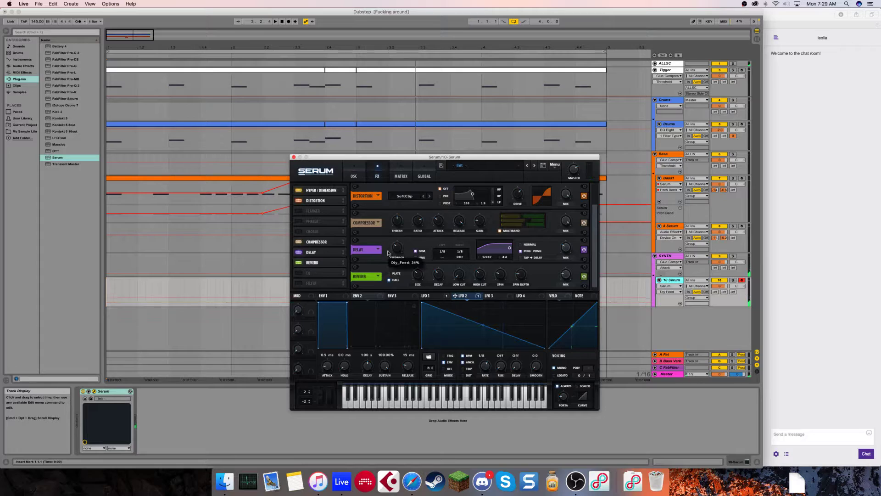
pyautogui.moveTo(566, 248); pyautogui.dragTo(562, 275)
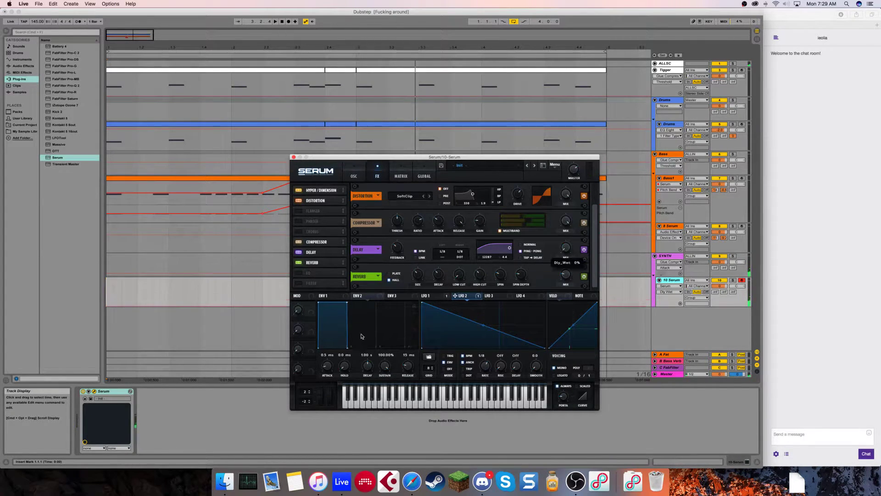
pyautogui.moveTo(310, 367); pyautogui.dragTo(557, 258)
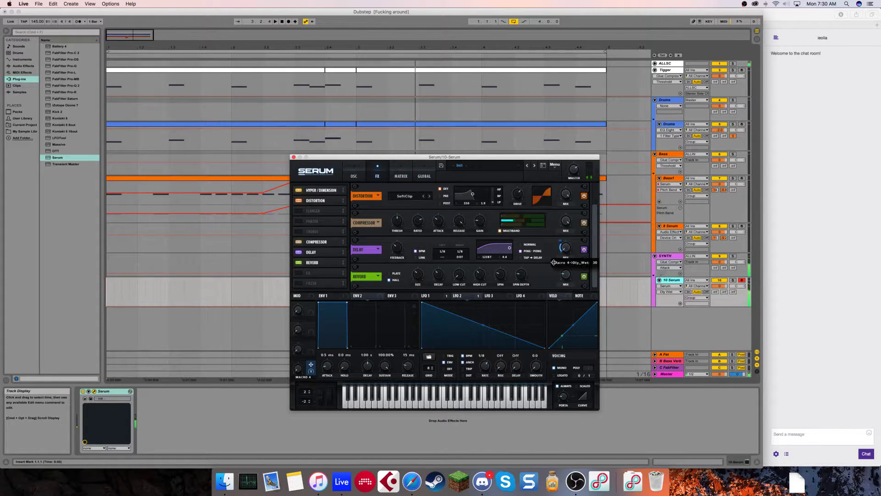
pyautogui.moveTo(299, 368); pyautogui.dragTo(336, 160)
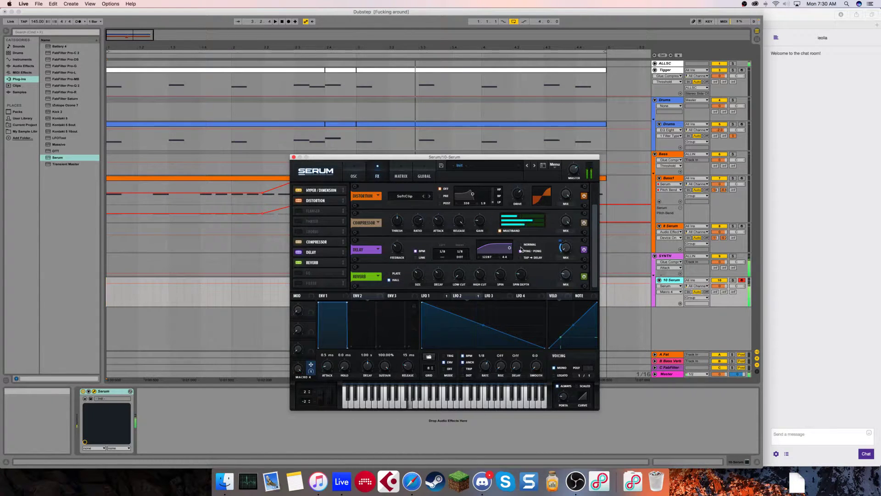
pyautogui.moveTo(511, 250); pyautogui.dragTo(503, 253)
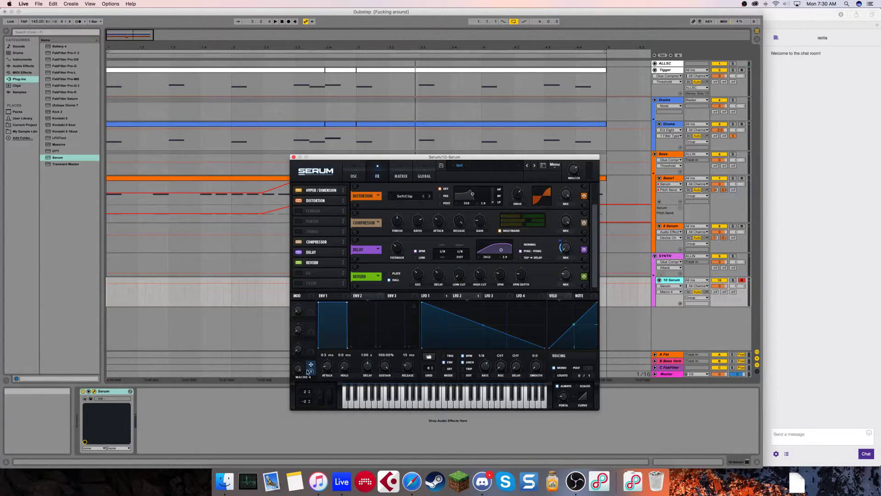
# Set the reverb mix to 0% with Macro 4 controlling it, and adjust the reverb's low cut and high cut.
pyautogui.moveTo(312, 365); pyautogui.dragTo(552, 275)
pyautogui.click(566, 277)
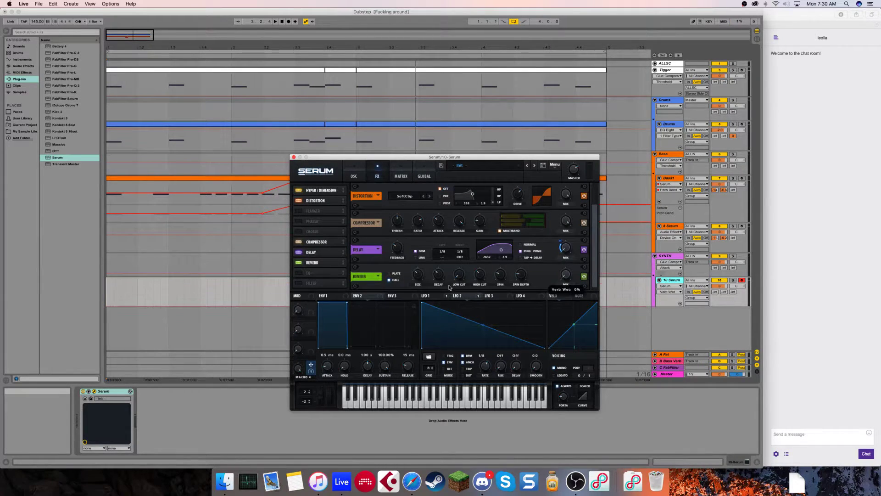
pyautogui.click(459, 275)
pyautogui.moveTo(311, 365); pyautogui.dragTo(559, 281)
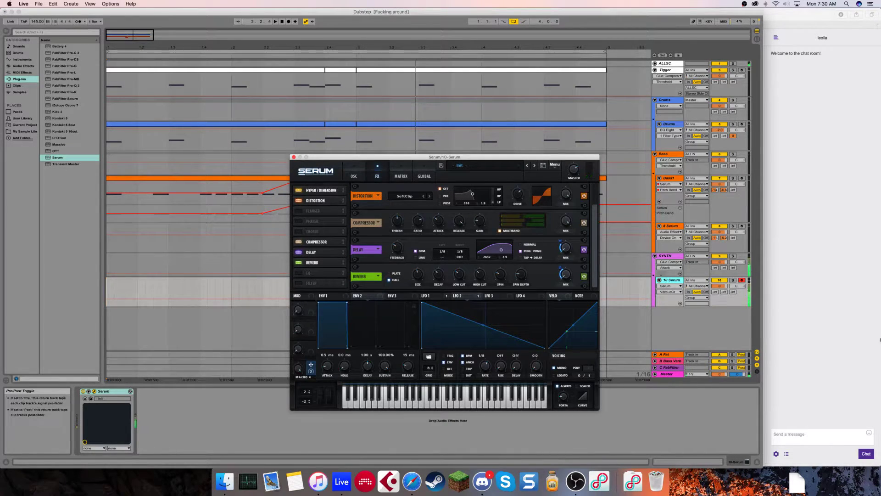
pyautogui.click(848, 324)
pyautogui.click(393, 405)
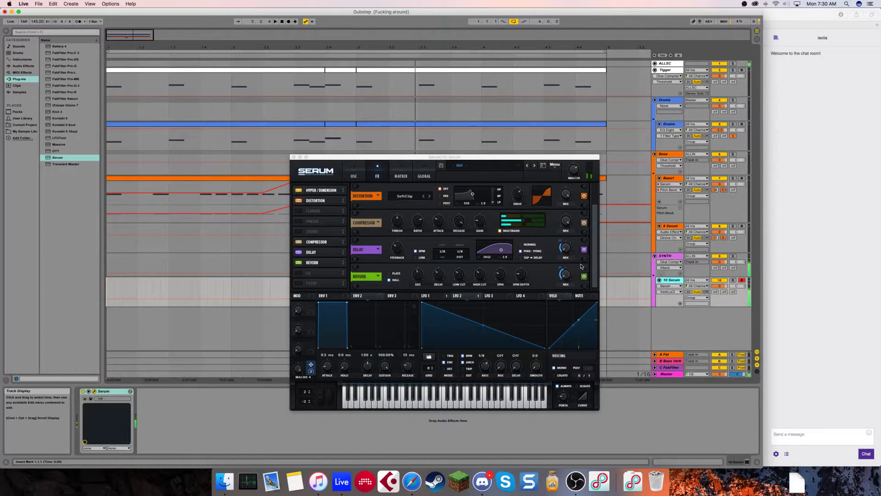
pyautogui.moveTo(479, 278)
pyautogui.mouseDown()
pyautogui.moveTo(479, 261)
pyautogui.moveTo(480, 277)
pyautogui.mouseUp()
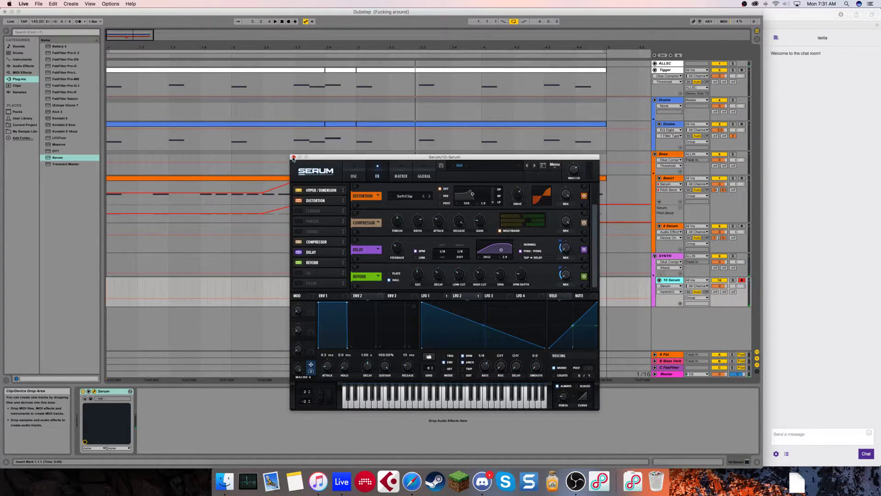
# Close the Serum window and play the arrangement to audition the new synth against it.
pyautogui.press('super+w')
pyautogui.press('space')
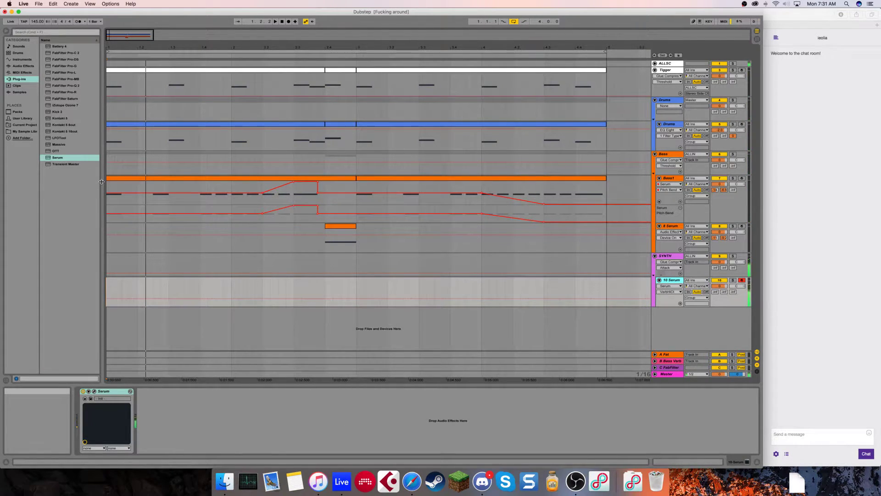
pyautogui.press('space')
pyautogui.press('space')
pyautogui.press('space')
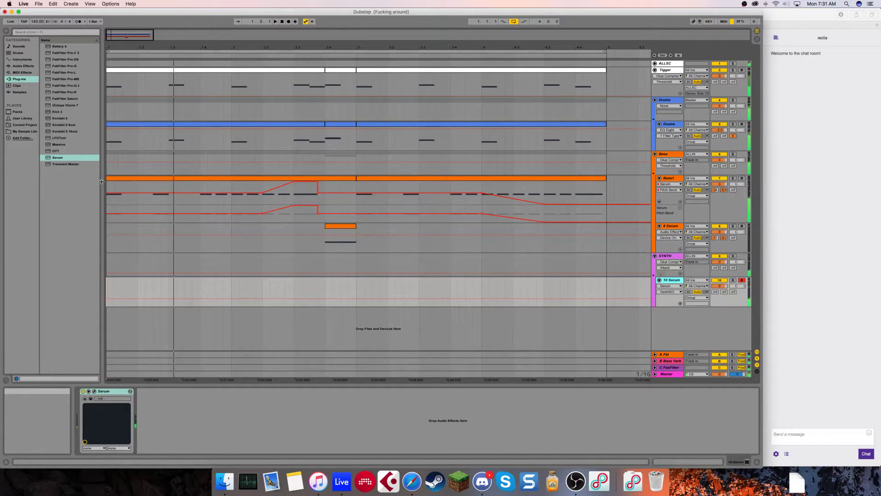
pyautogui.press('space')
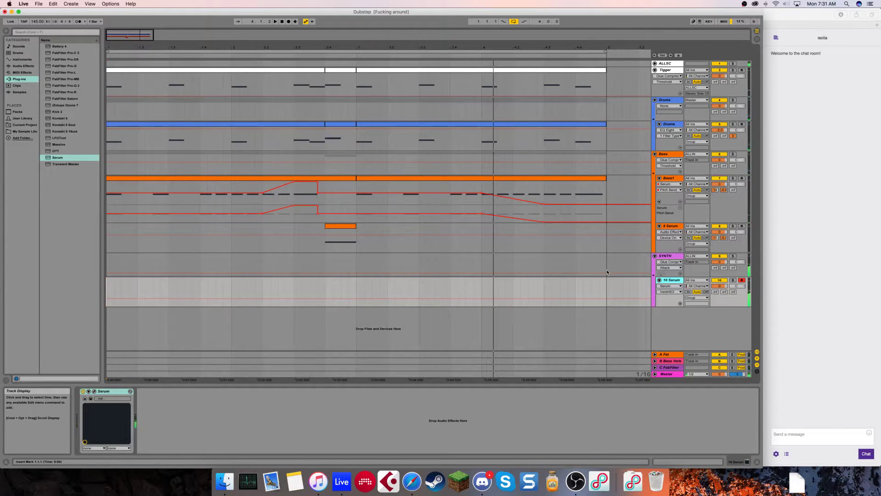
# Rename the Serum track in the SYNTH group to CHIPTUNE ARP.
pyautogui.press('Return')
pyautogui.press('super+r')
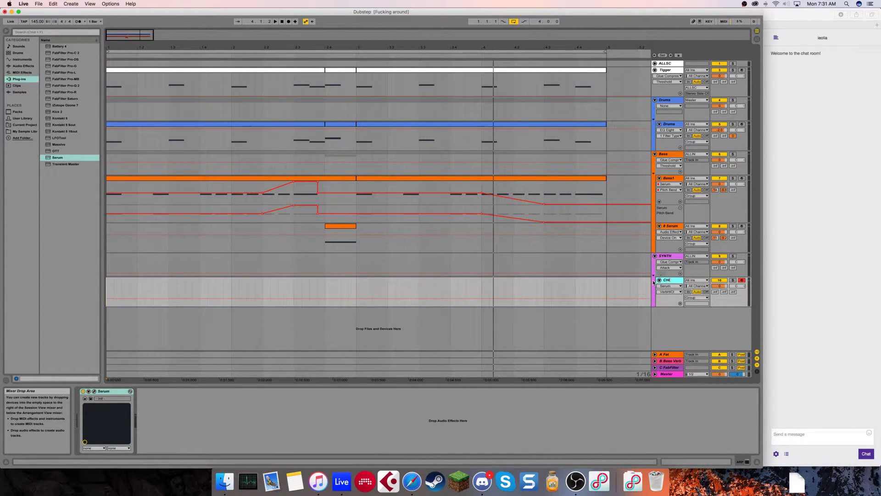
pyautogui.press('Return')
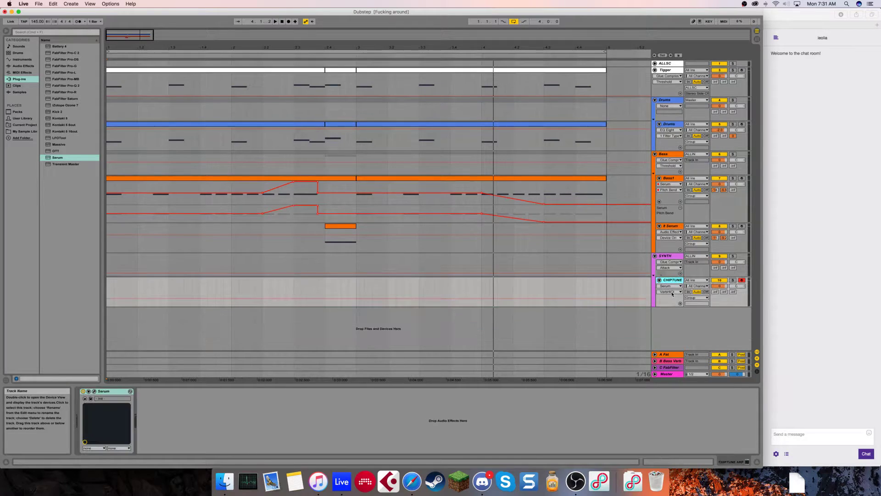
# Add a MIDI track with Serum and load the Analog wavetable Basic Shapes into oscillator A at its square-wave position.
pyautogui.press('super+shift+t')
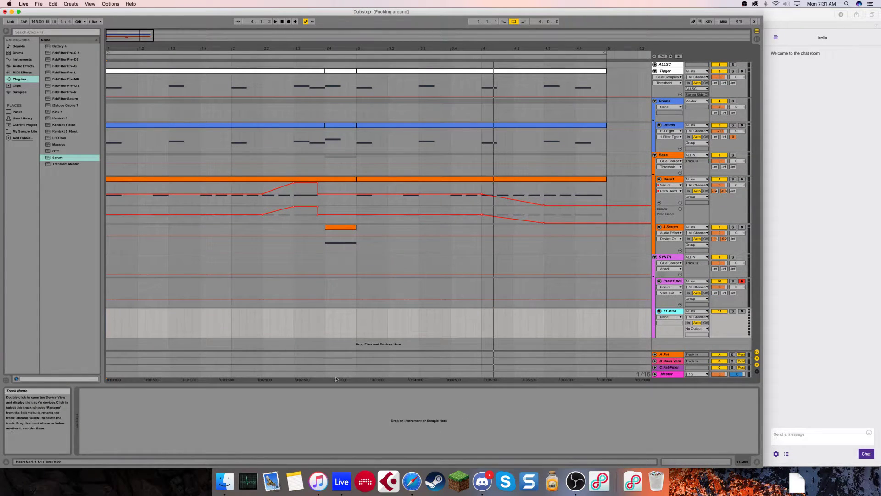
pyautogui.doubleClick(53, 157)
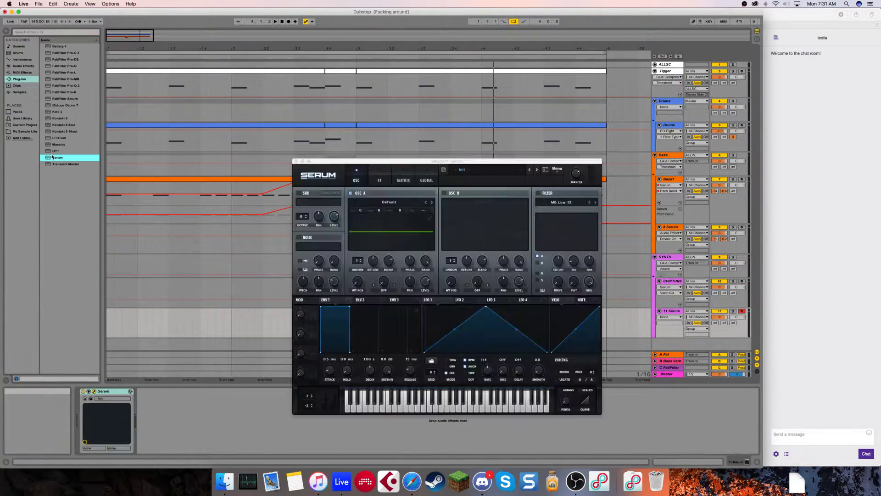
pyautogui.click(389, 202)
pyautogui.moveTo(372, 210)
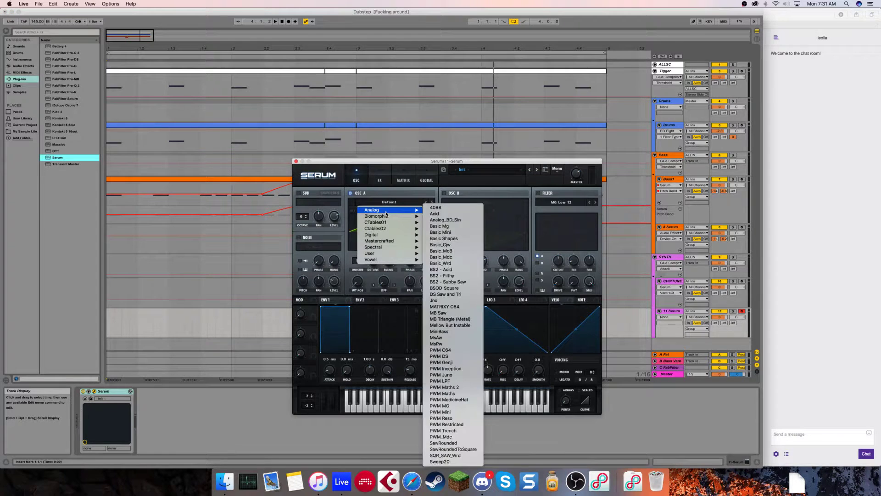
pyautogui.click(454, 238)
pyautogui.moveTo(362, 281); pyautogui.dragTo(356, 240)
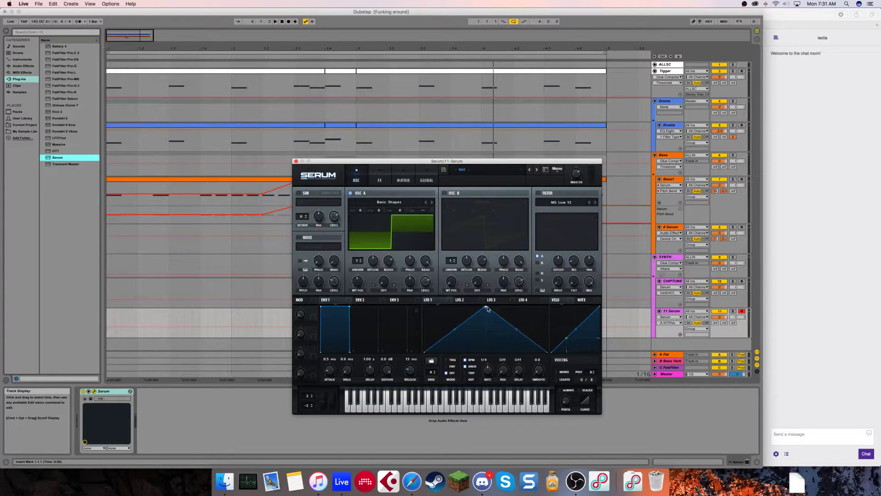
# Shape LFO 1 into a falling curve in Trig mode and assign it to oscillator A's level.
pyautogui.moveTo(488, 308); pyautogui.dragTo(392, 263)
pyautogui.moveTo(485, 329); pyautogui.dragTo(485, 335)
pyautogui.moveTo(433, 303); pyautogui.dragTo(426, 282)
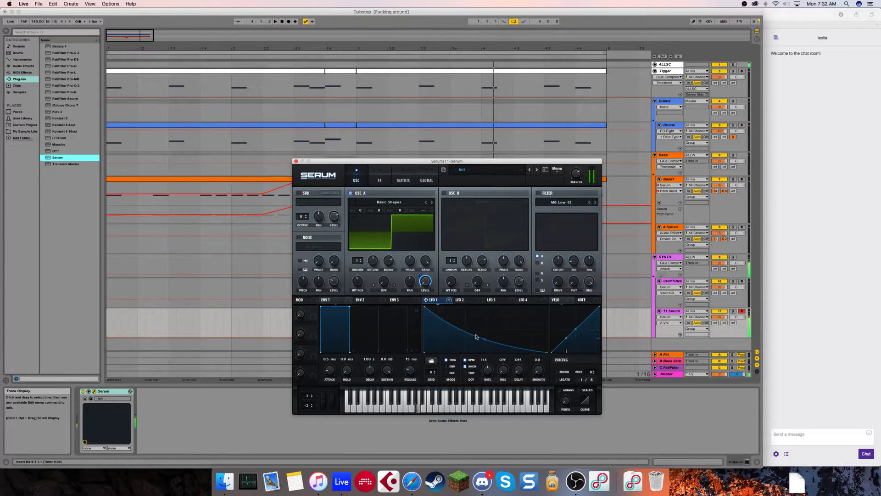
# Reshape LFO 1 into a symmetrical triangle and set Env 2 to a decay of 269 ms with 0% sustain.
pyautogui.moveTo(425, 309); pyautogui.dragTo(488, 287)
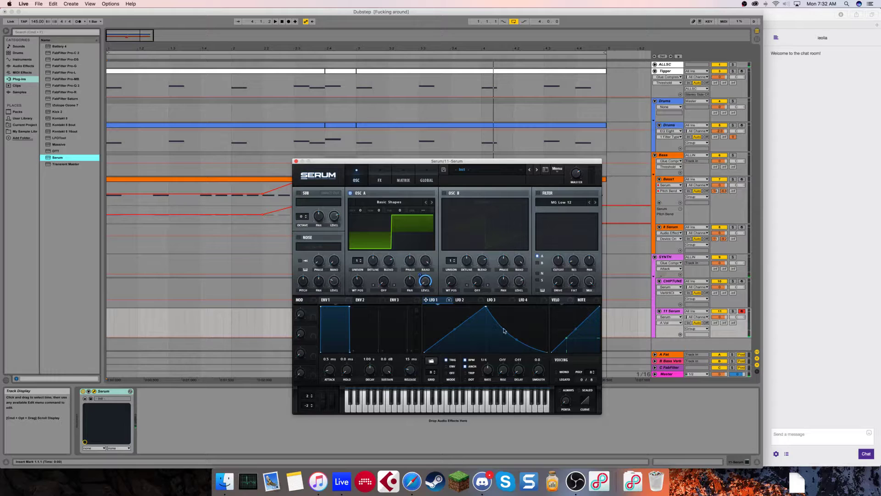
pyautogui.moveTo(513, 341); pyautogui.dragTo(515, 341)
pyautogui.click(362, 300)
pyautogui.moveTo(374, 372); pyautogui.dragTo(389, 477)
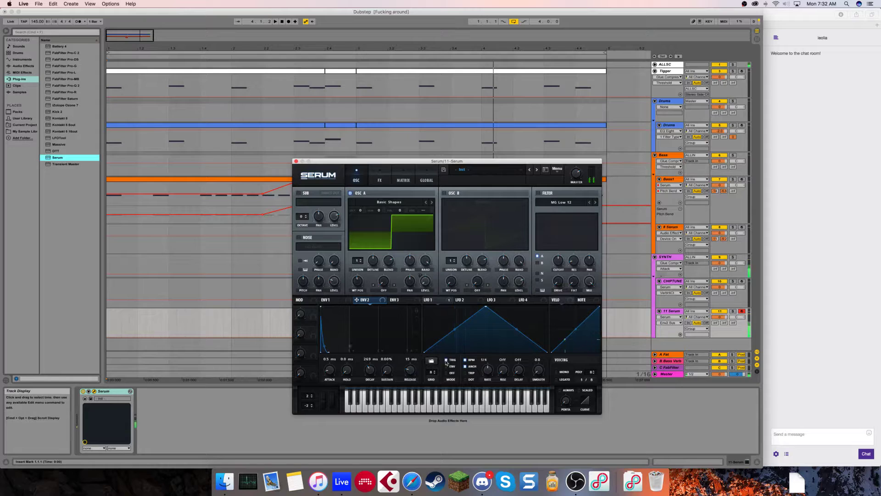
# Remove all modulation destinations from LFO 1.
pyautogui.rightClick(427, 300)
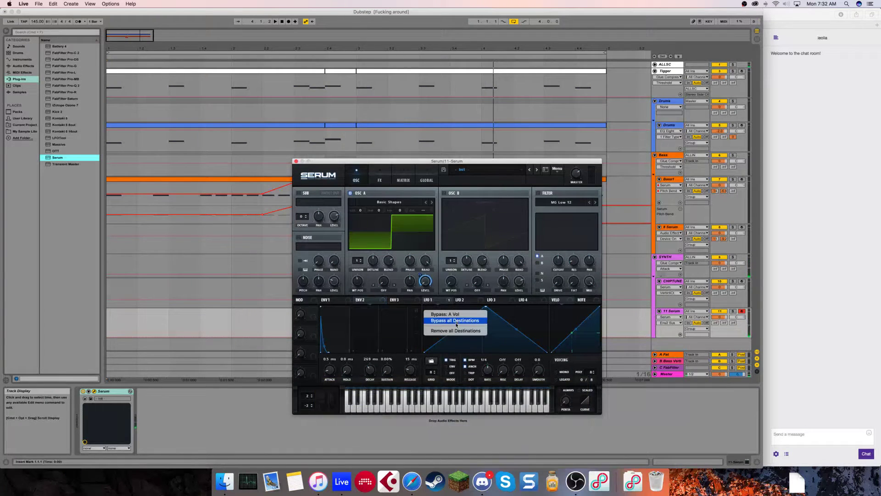
pyautogui.click(456, 323)
pyautogui.rightClick(436, 304)
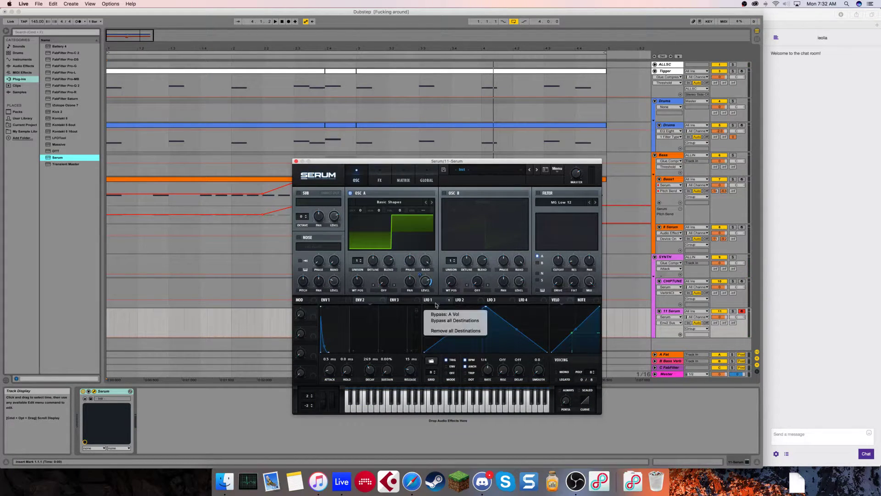
pyautogui.click(454, 330)
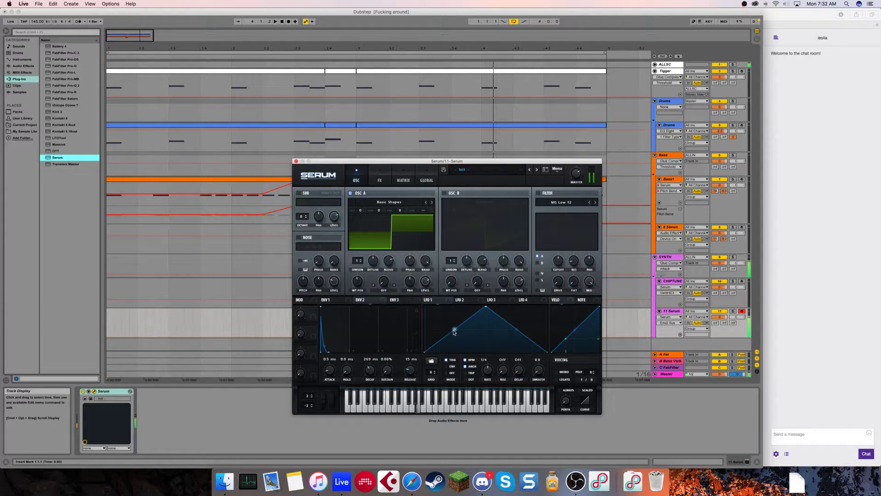
# Set Env 1 to a 368 ms decay with sustain fully down, and shorten Env 2's decay to 25 ms.
pyautogui.click(342, 302)
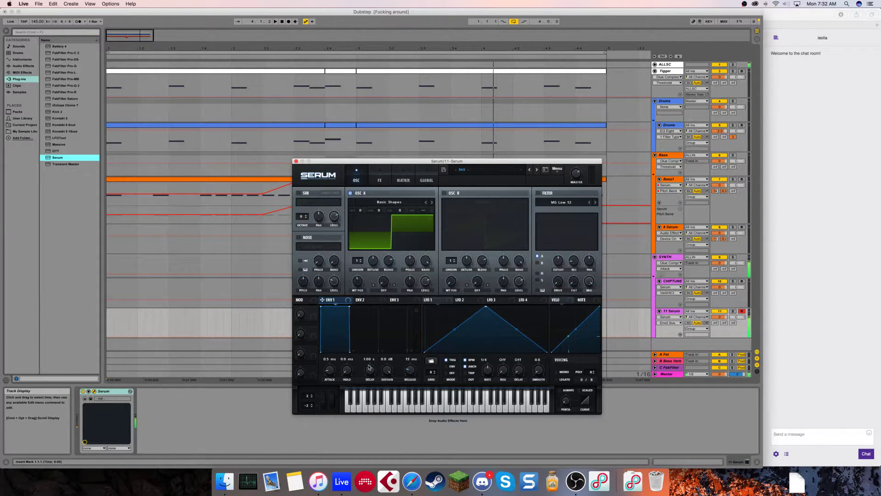
pyautogui.moveTo(370, 370); pyautogui.dragTo(369, 379)
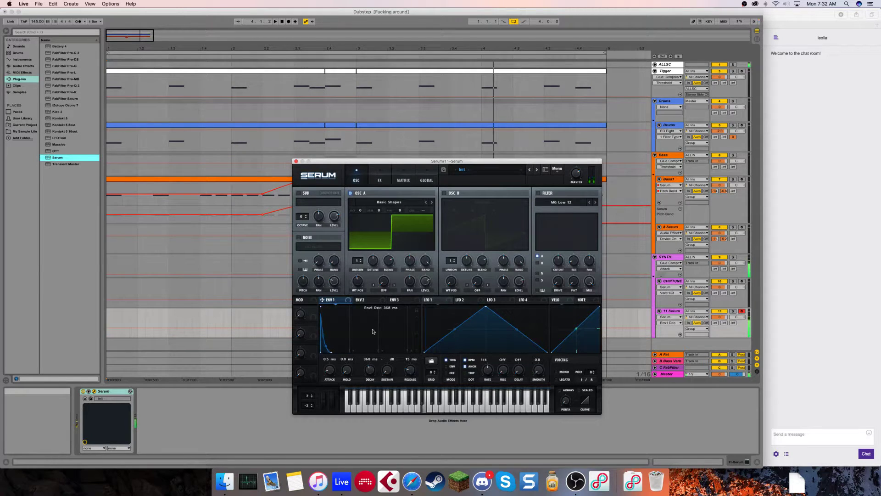
pyautogui.click(364, 301)
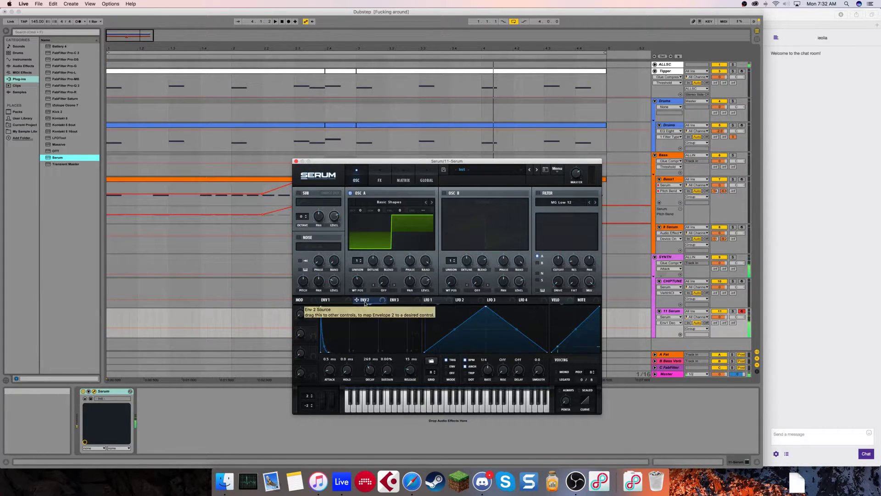
pyautogui.click(372, 362)
pyautogui.write('25')
pyautogui.press('Return')
# Assign Env 2 to oscillator A's coarse pitch and adjust the routing's modulation matrix output, keeping it at 100.
pyautogui.moveTo(357, 300); pyautogui.dragTo(430, 211)
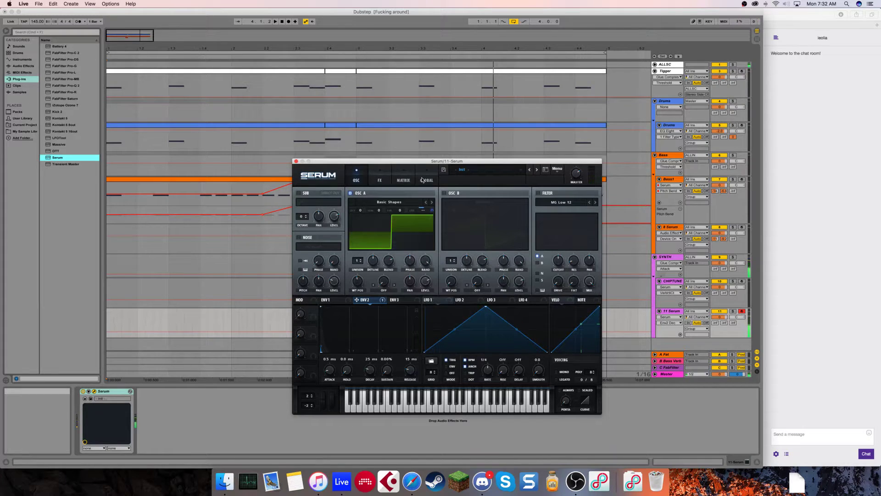
pyautogui.click(403, 179)
pyautogui.moveTo(580, 206); pyautogui.dragTo(651, 199)
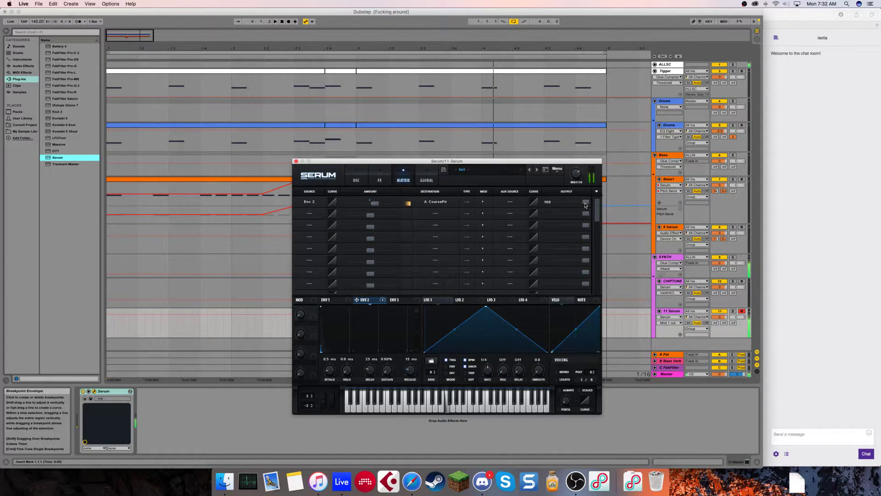
pyautogui.moveTo(586, 204); pyautogui.dragTo(469, 206)
pyautogui.moveTo(548, 202); pyautogui.dragTo(706, 187)
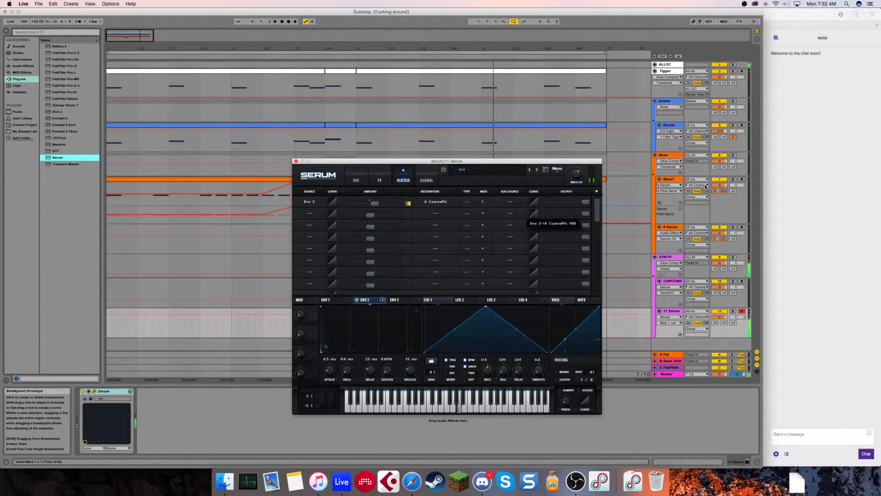
pyautogui.moveTo(586, 204); pyautogui.dragTo(560, 200)
# Enable the Hyper/Dimension and Distortion effects, with the SoftClip distortion's drive at 43%.
pyautogui.click(353, 181)
pyautogui.click(379, 180)
pyautogui.click(302, 195)
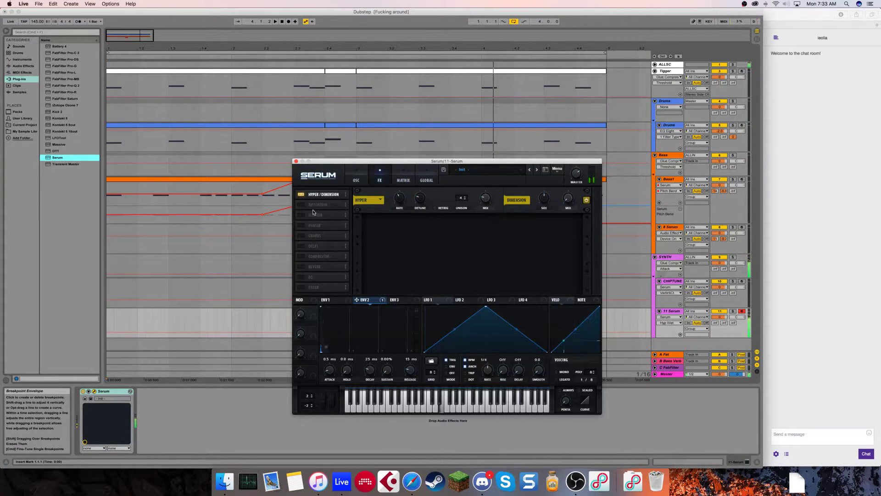
pyautogui.click(301, 205)
pyautogui.click(526, 230)
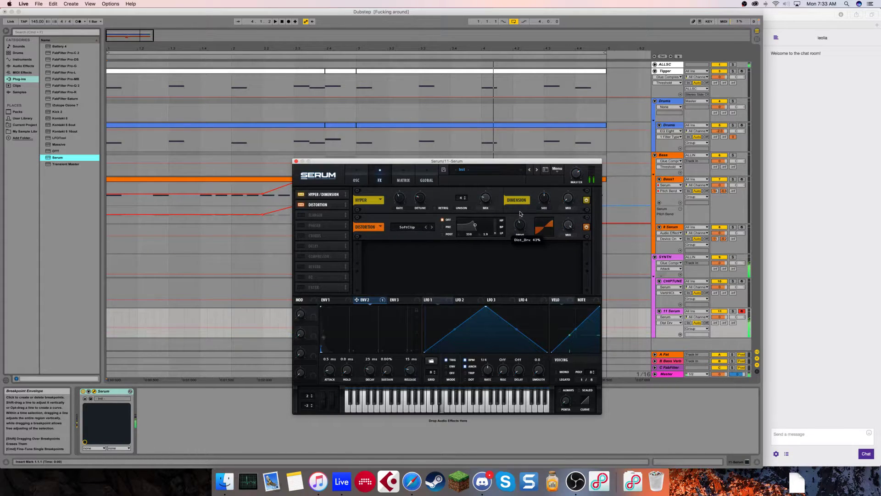
# Enable the Compressor effect in multiband mode and raise its gain.
pyautogui.click(319, 256)
pyautogui.click(504, 262)
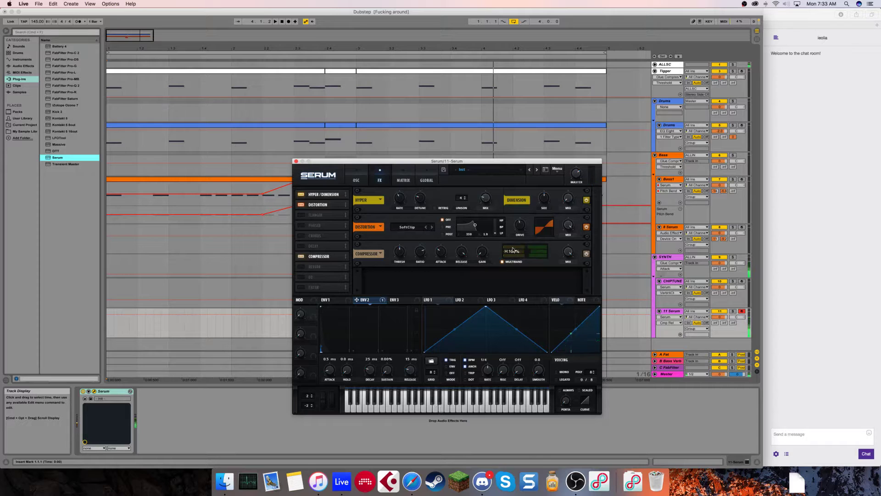
pyautogui.moveTo(482, 252); pyautogui.dragTo(484, 230)
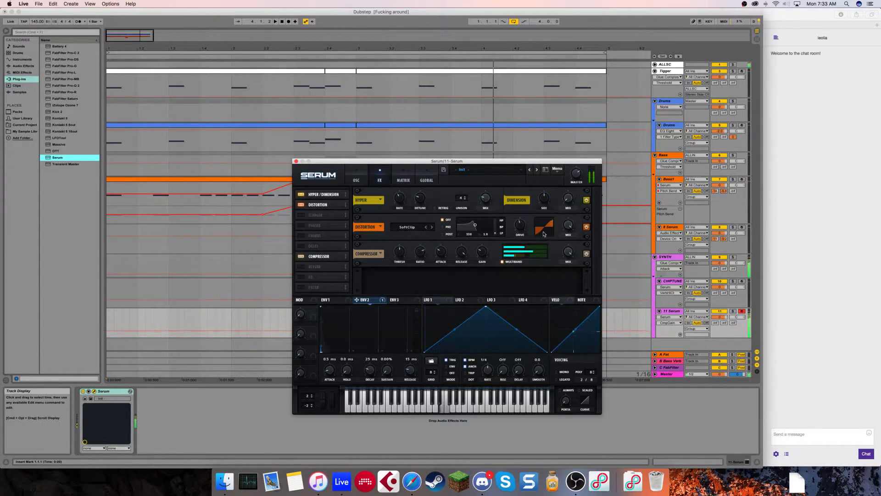
pyautogui.moveTo(512, 249); pyautogui.dragTo(510, 248)
# Enable the Reverb and Delay effects, with the compressor moved ahead of the delay in the effects chain.
pyautogui.click(301, 267)
pyautogui.moveTo(306, 258); pyautogui.dragTo(307, 245)
pyautogui.click(301, 256)
# Adjust the delay's filter, set its second delay time to 1/8, and switch it to Ping-Pong mode.
pyautogui.moveTo(498, 277); pyautogui.dragTo(509, 279)
pyautogui.click(463, 288)
pyautogui.click(463, 285)
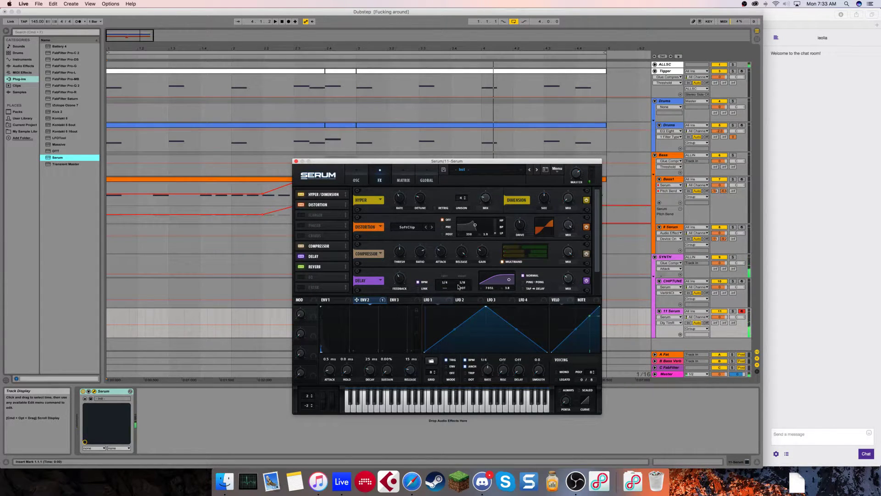
pyautogui.click(521, 282)
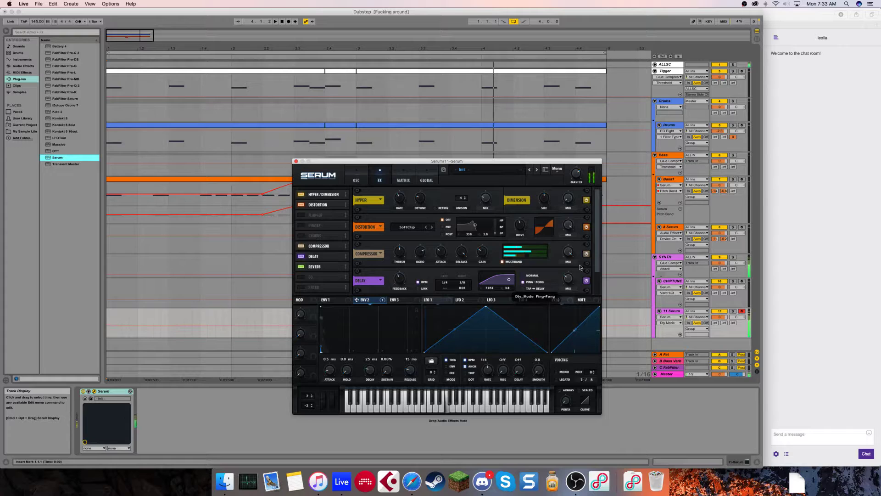
# Set the delay to 26% mix and 28% feedback, and adjust the reverb's size.
pyautogui.scroll(-2, 569, 283)
pyautogui.click(569, 253)
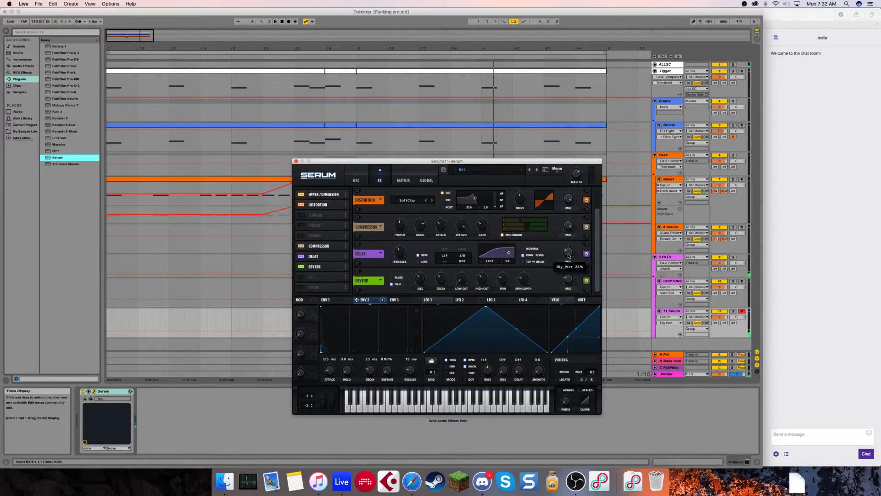
pyautogui.click(404, 255)
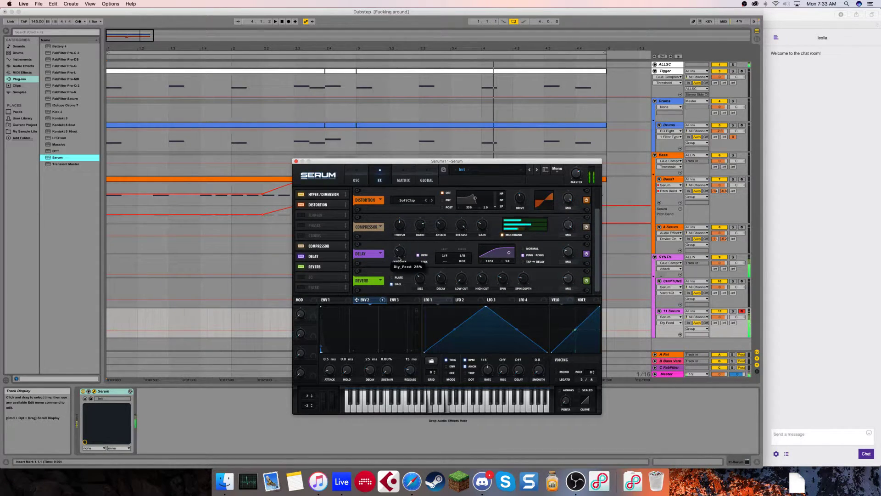
pyautogui.click(441, 282)
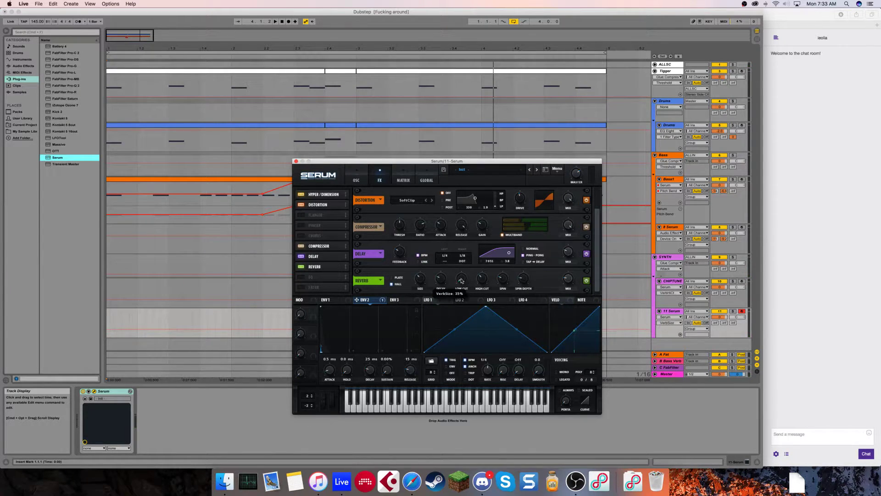
pyautogui.click(421, 278)
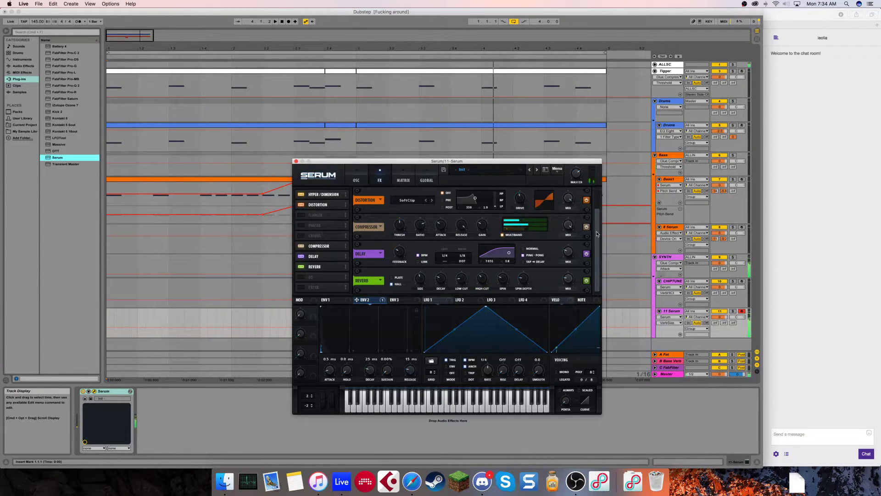
# Enable the noise oscillator with the Analog noise ARP pink, adjust its pitch, and set its level to 26%.
pyautogui.click(366, 180)
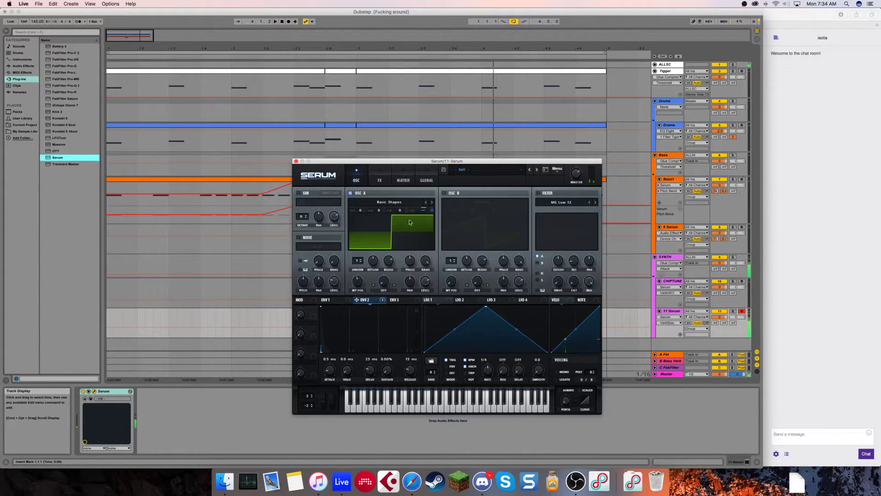
pyautogui.click(298, 237)
pyautogui.click(313, 247)
pyautogui.moveTo(323, 255)
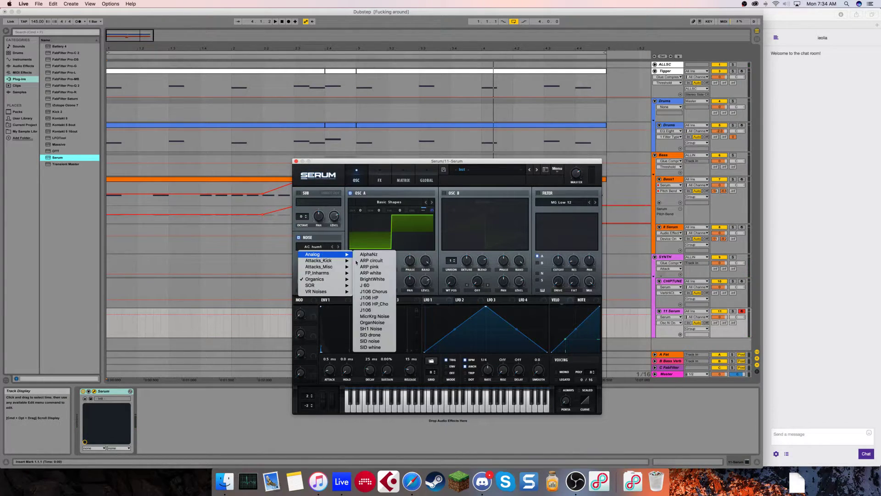
pyautogui.click(373, 267)
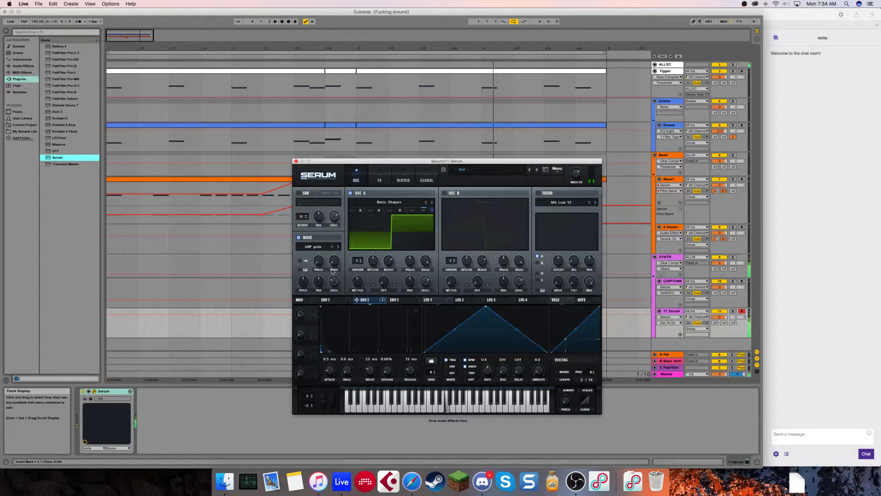
pyautogui.click(335, 282)
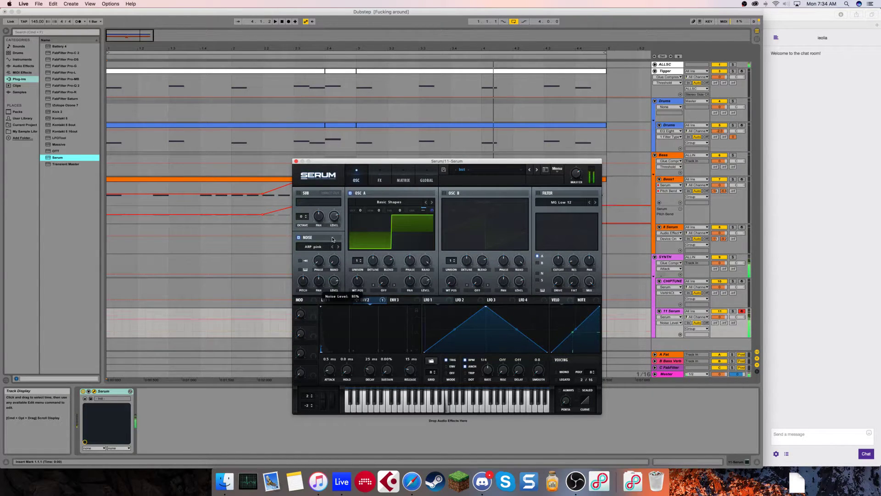
pyautogui.click(306, 274)
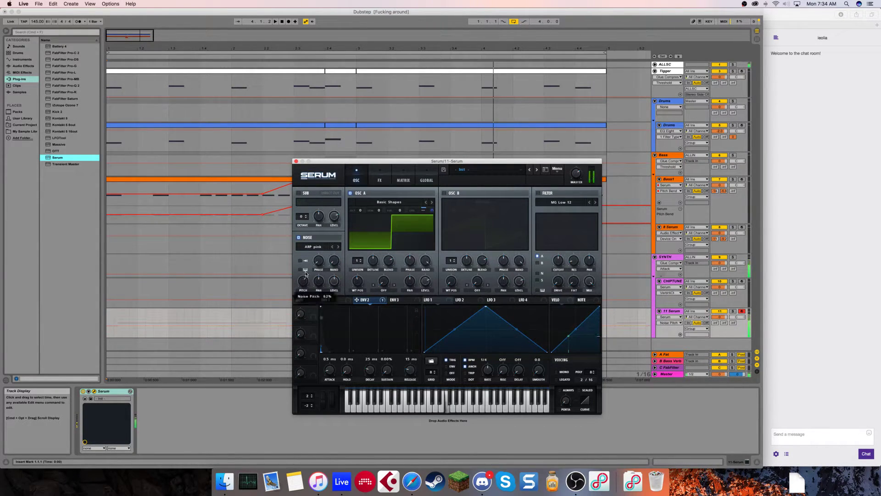
pyautogui.click(334, 281)
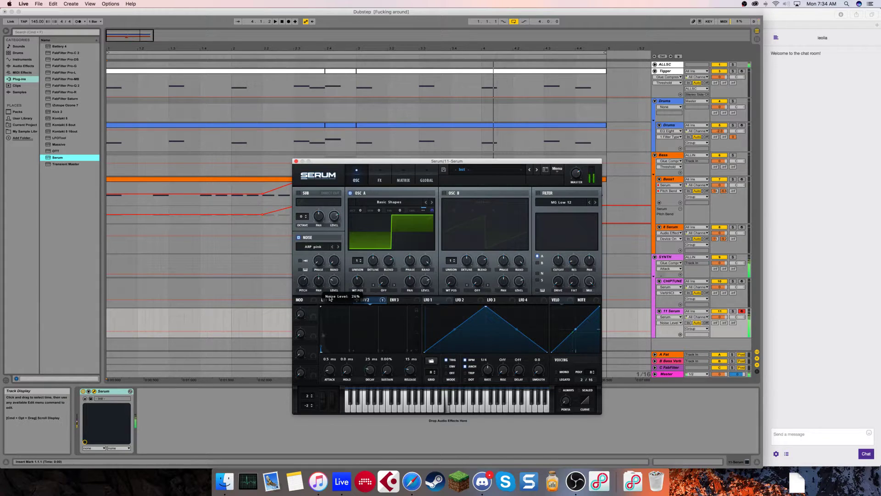
# Close the Serum window and play the arrangement to audition the patch against it.
pyautogui.click(296, 161)
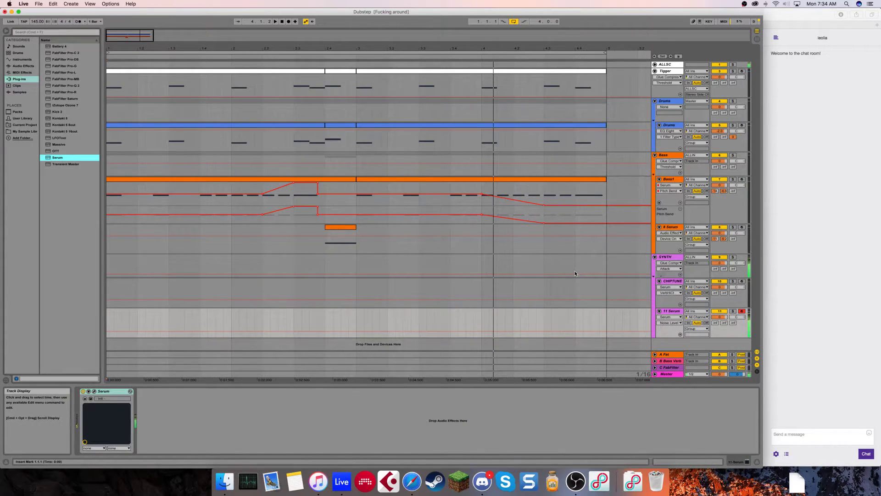
pyautogui.press('space')
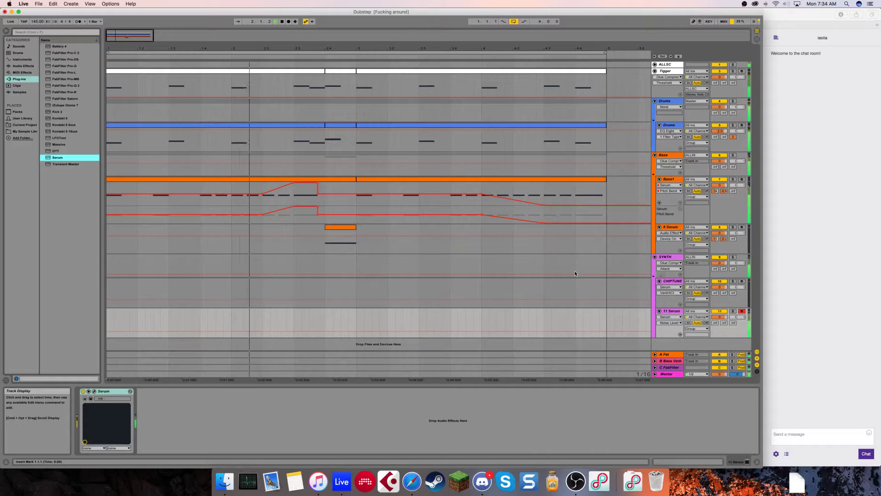
pyautogui.press('space')
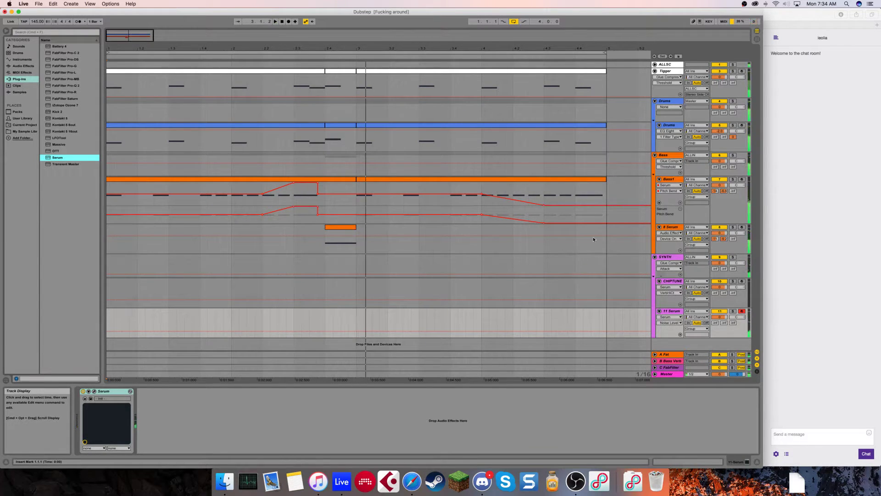
# Reopen Serum on track 11, set the reverb mix to 25%, and readjust the delay mix.
pyautogui.click(675, 312)
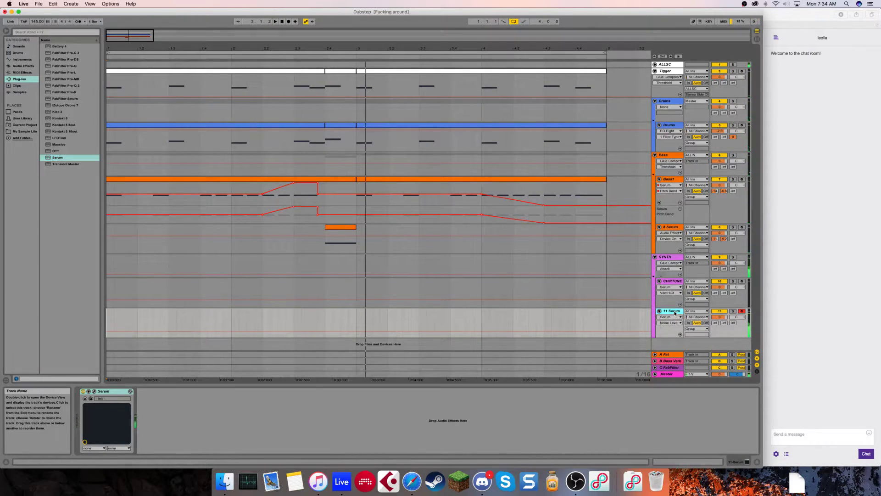
pyautogui.click(94, 391)
pyautogui.click(380, 180)
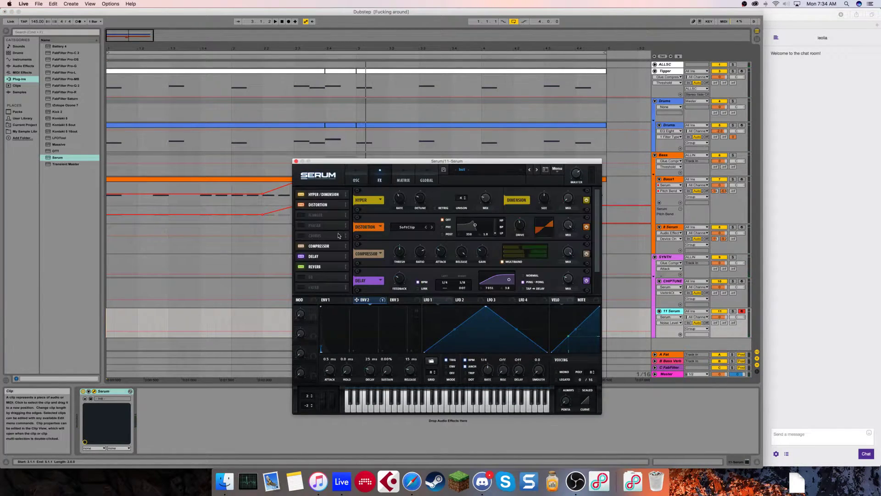
pyautogui.scroll(-2, 510, 256)
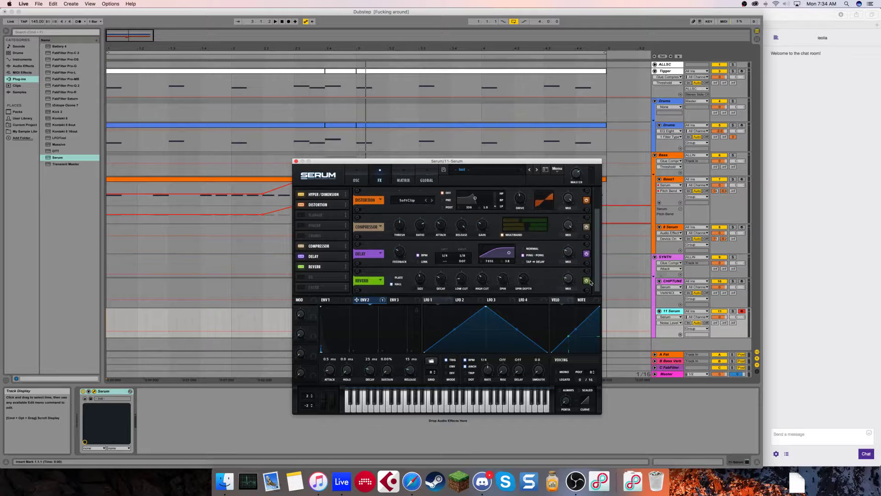
pyautogui.moveTo(569, 277); pyautogui.dragTo(569, 271)
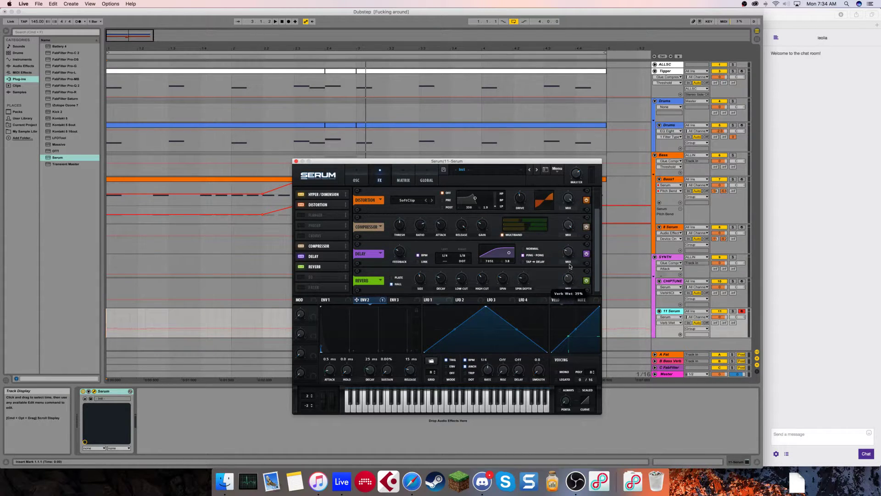
pyautogui.click(567, 250)
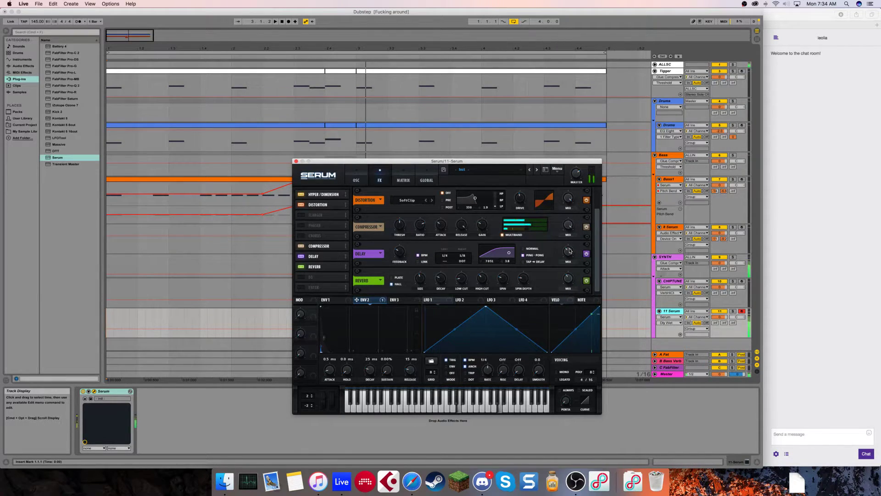
# Adjust the reverb's size, decay, spin rate and spin depth.
pyautogui.click(424, 279)
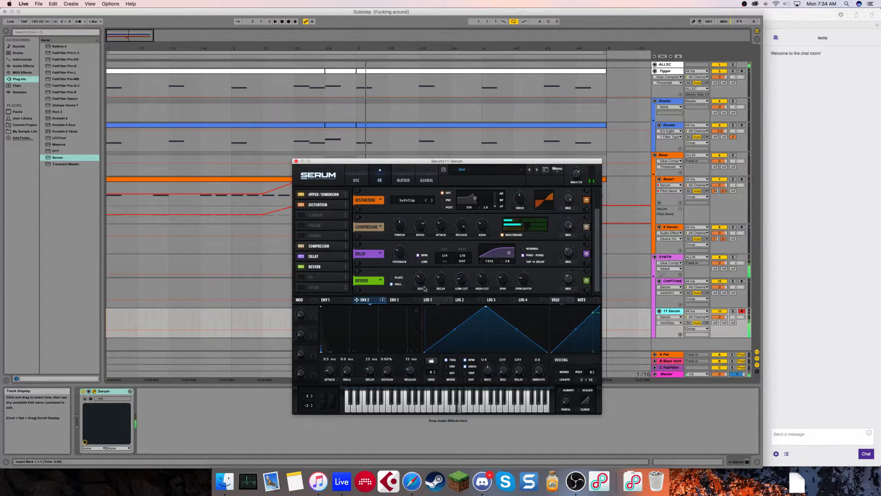
pyautogui.click(502, 278)
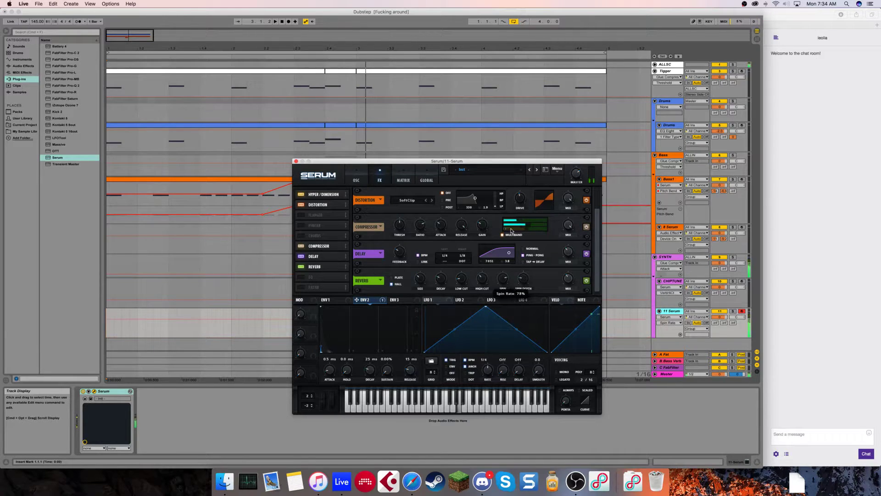
pyautogui.moveTo(522, 277); pyautogui.dragTo(524, 243)
pyautogui.moveTo(504, 276); pyautogui.dragTo(496, 314)
pyautogui.click(420, 279)
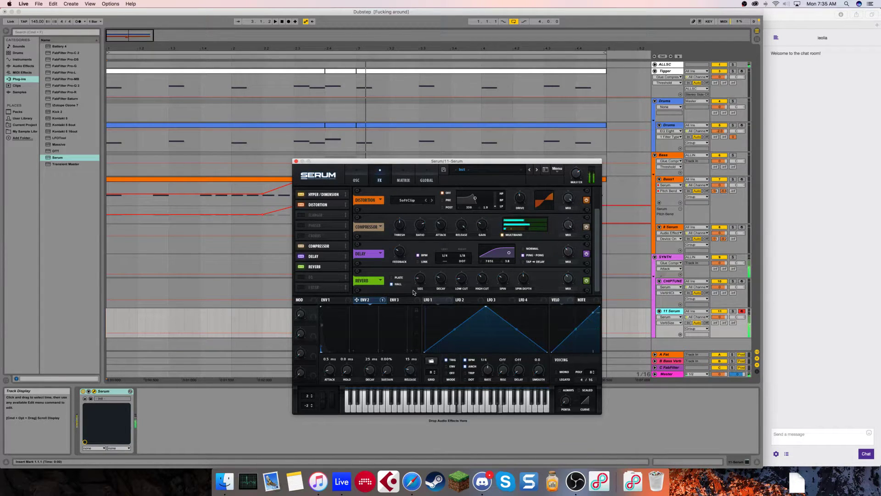
pyautogui.moveTo(440, 283); pyautogui.dragTo(441, 272)
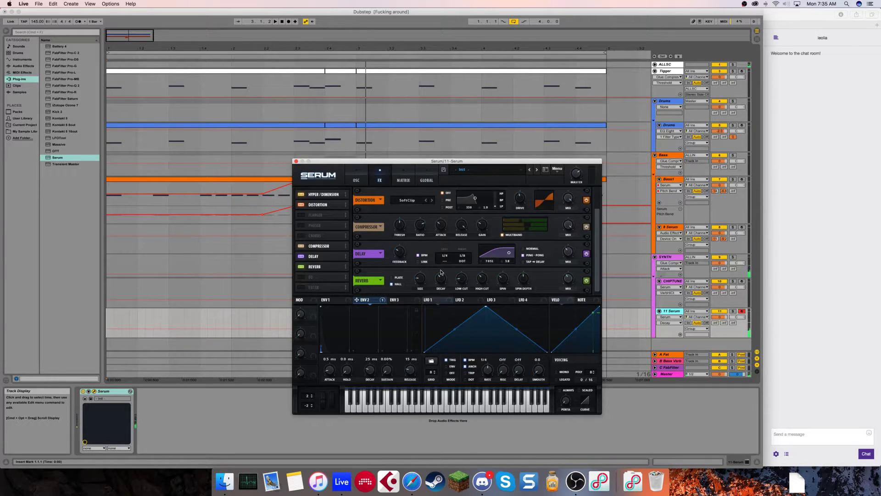
pyautogui.moveTo(420, 279); pyautogui.dragTo(423, 277)
# Place the EQ before the delay, try its low band as a low cut with an adjusted frequency, and switch the EQ off.
pyautogui.scroll(2, 392, 249)
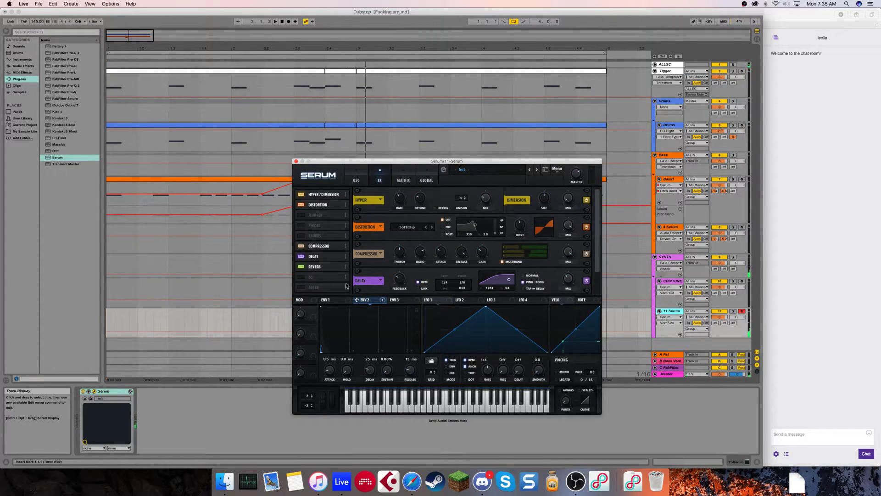
pyautogui.click(303, 277)
pyautogui.moveTo(320, 278); pyautogui.dragTo(322, 243)
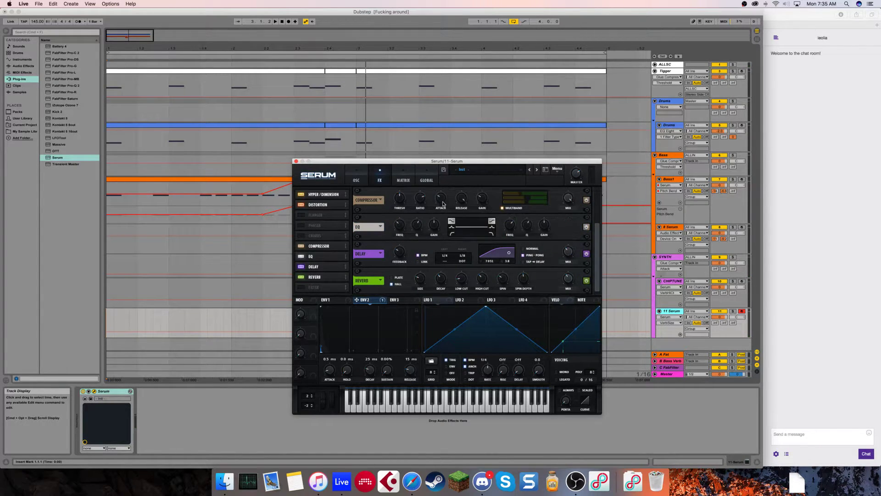
pyautogui.click(453, 233)
pyautogui.moveTo(436, 226); pyautogui.dragTo(405, 220)
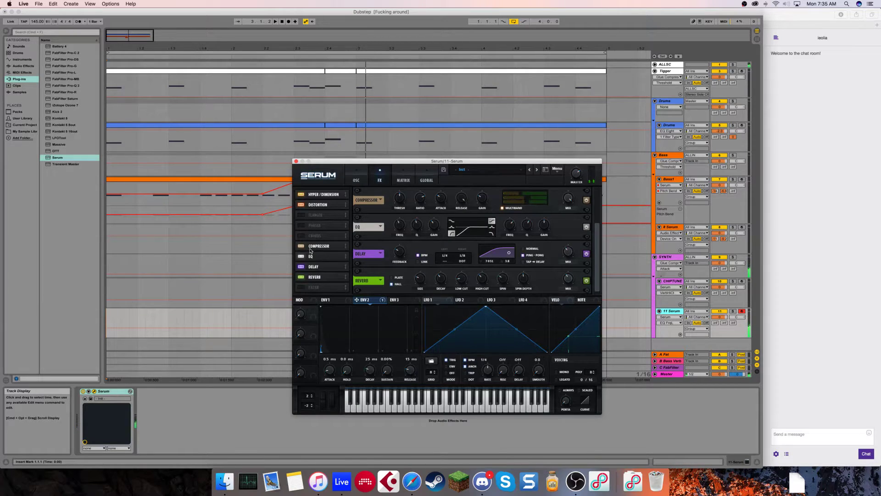
pyautogui.click(301, 257)
# Enable the filter effect ahead of the delay with the High 24 type, adjust its cutoff, and turn on mono voicing.
pyautogui.moveTo(311, 287); pyautogui.dragTo(311, 268)
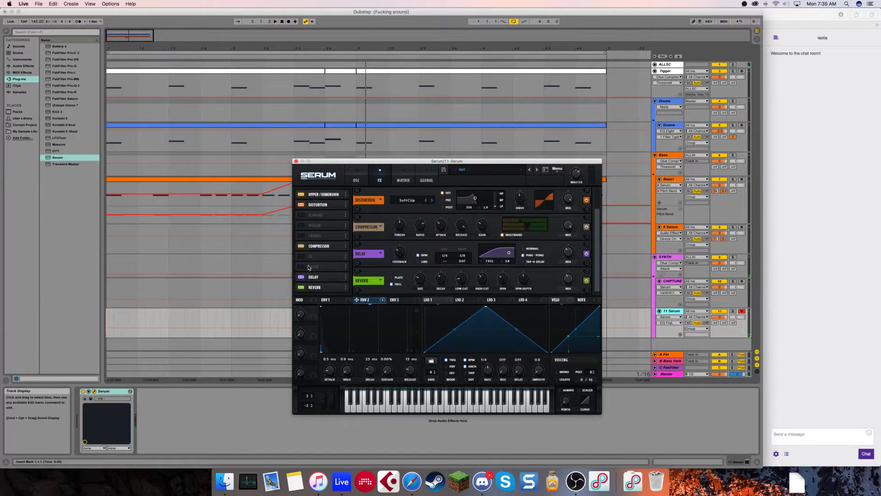
pyautogui.click(301, 267)
pyautogui.click(422, 228)
pyautogui.moveTo(420, 239)
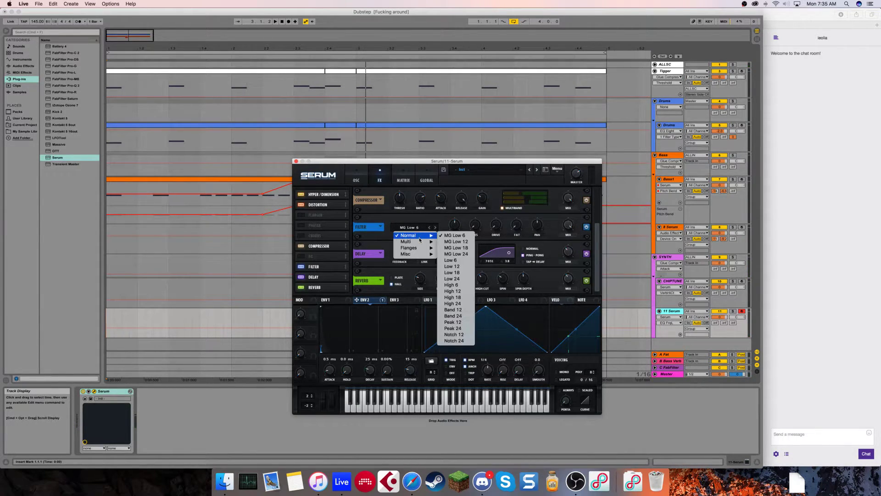
pyautogui.click(464, 304)
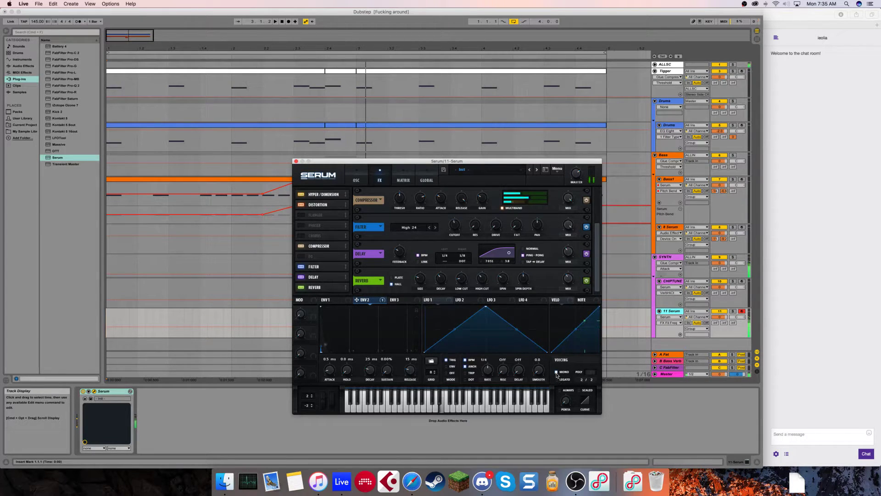
pyautogui.click(780, 233)
pyautogui.click(380, 334)
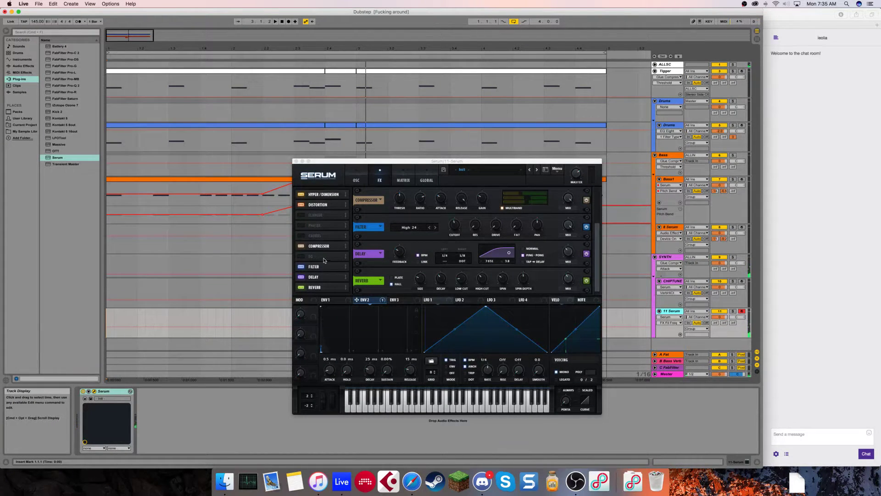
# Enable the EQ after the filter, reset its low band to a shelf with default gain, frequency and Q, and adjust the high band's gain.
pyautogui.moveTo(325, 260); pyautogui.dragTo(320, 269)
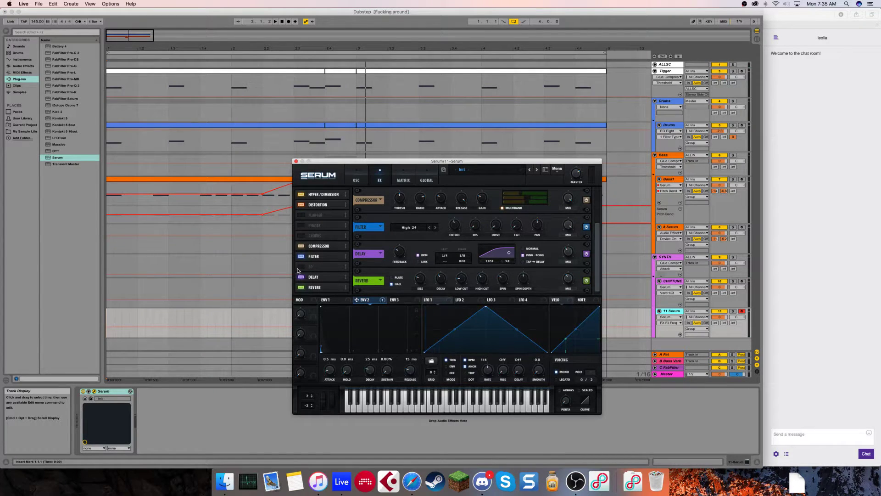
pyautogui.click(299, 267)
pyautogui.click(453, 222)
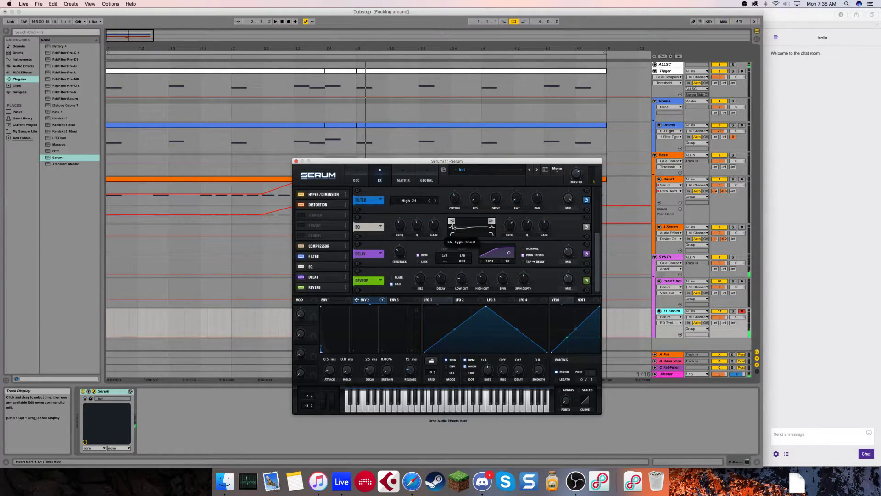
pyautogui.doubleClick(435, 227)
pyautogui.doubleClick(400, 227)
pyautogui.doubleClick(417, 228)
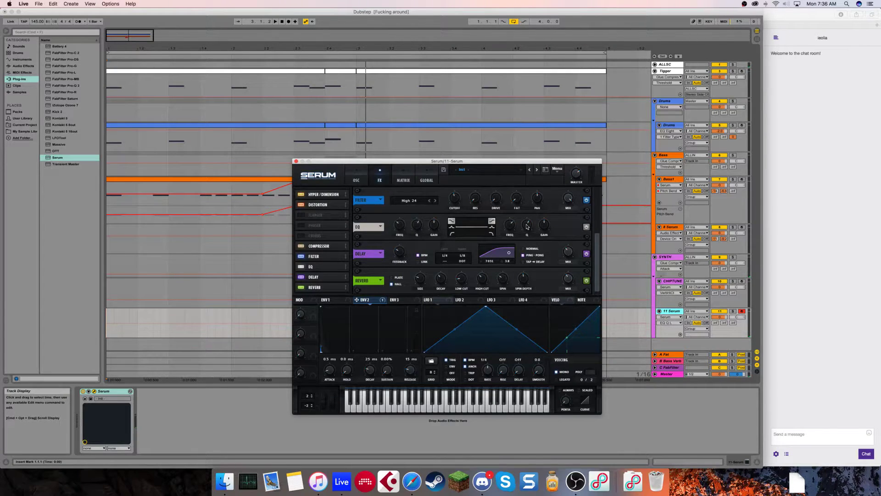
pyautogui.click(545, 223)
# Close the Serum window and play the arrangement to audition the mono patch against it.
pyautogui.click(357, 179)
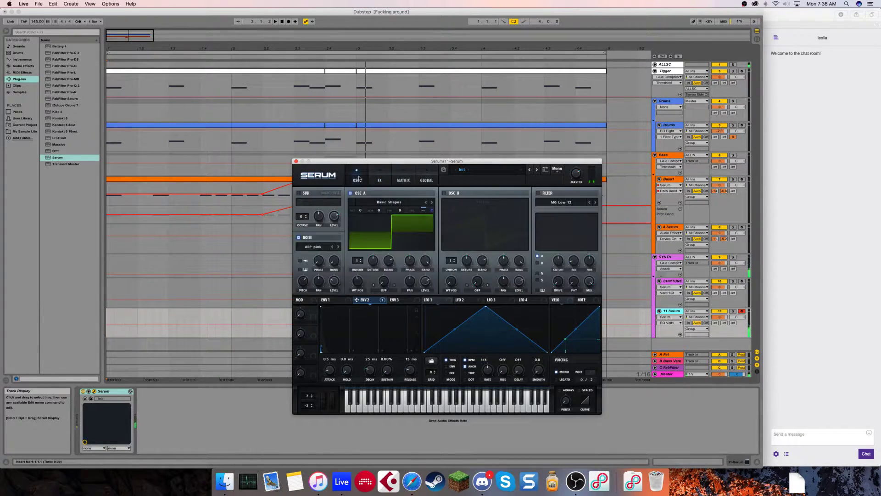
pyautogui.click(296, 161)
pyautogui.press('space')
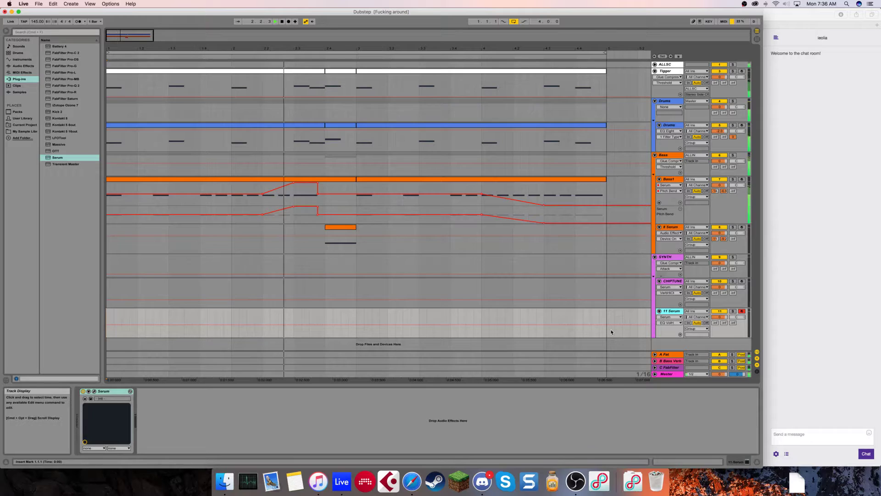
pyautogui.press('space')
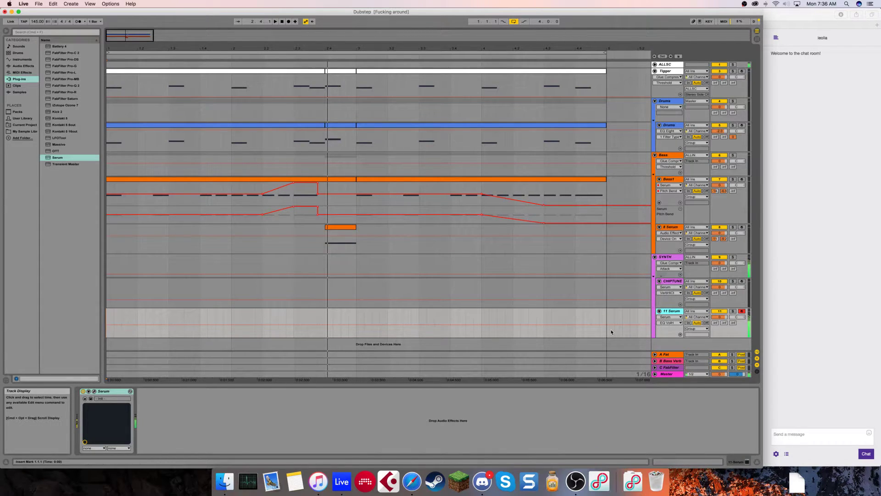
pyautogui.press('space')
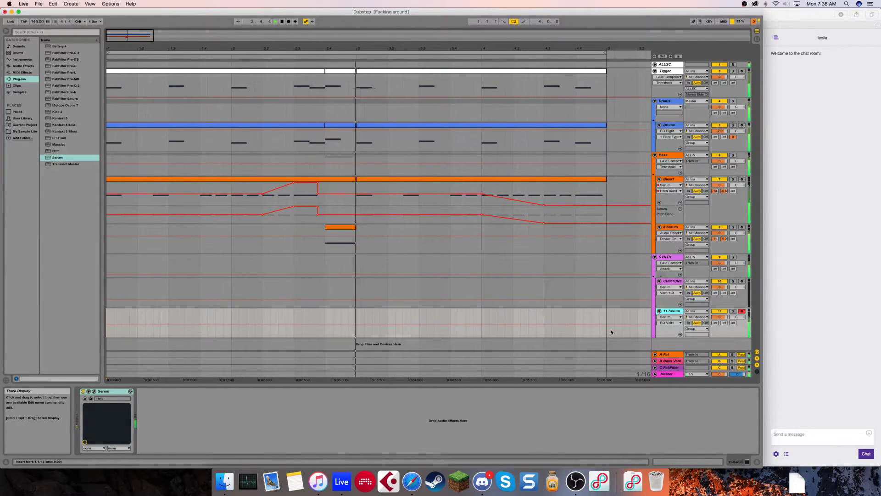
# Record a MIDI take on the 11 Serum track, recording again from the start over the first short take.
pyautogui.press('b')
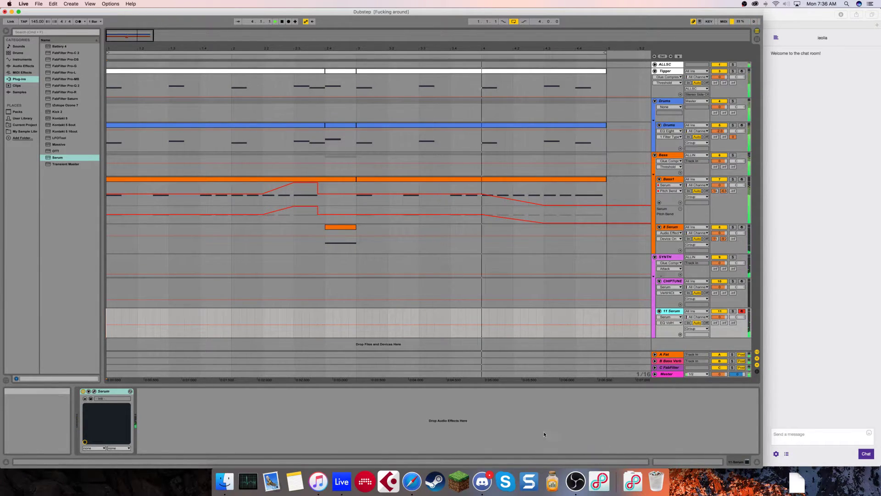
pyautogui.click(289, 22)
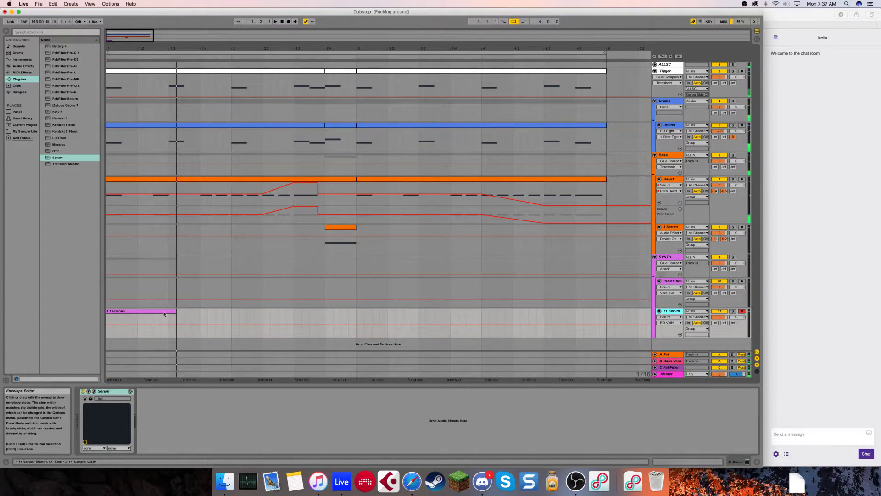
pyautogui.click(164, 311)
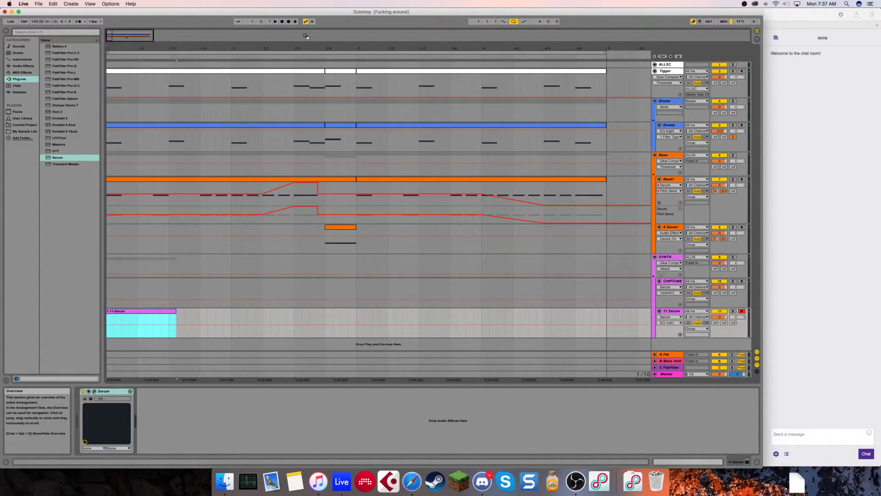
pyautogui.click(288, 21)
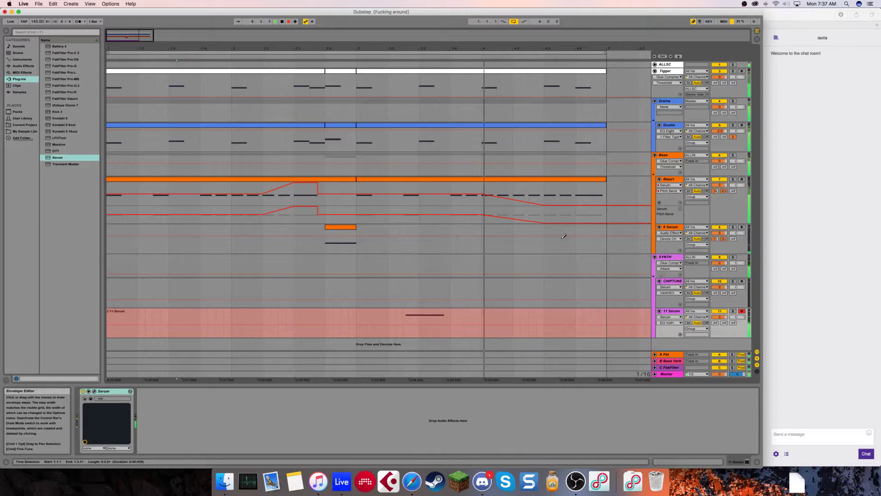
pyautogui.press('space')
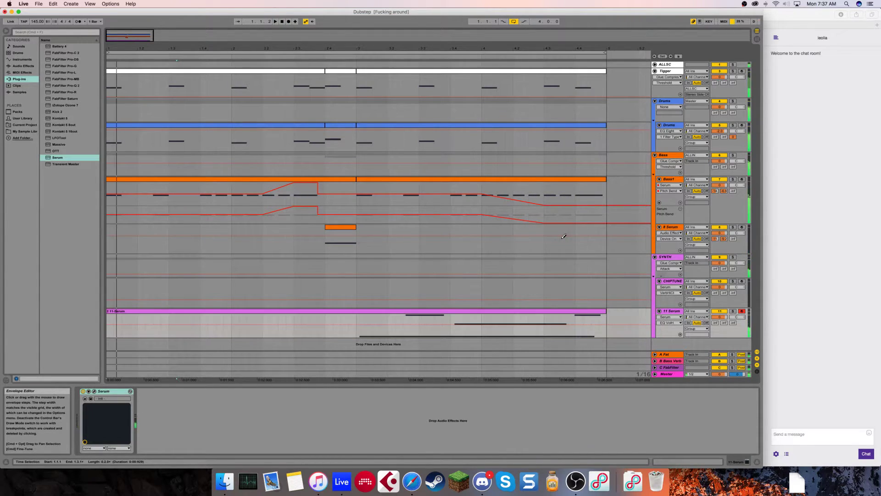
# Open the recorded 11 Serum clip in the note editor and delete the earlier set of recorded notes.
pyautogui.press('b')
pyautogui.doubleClick(489, 313)
pyautogui.press('space')
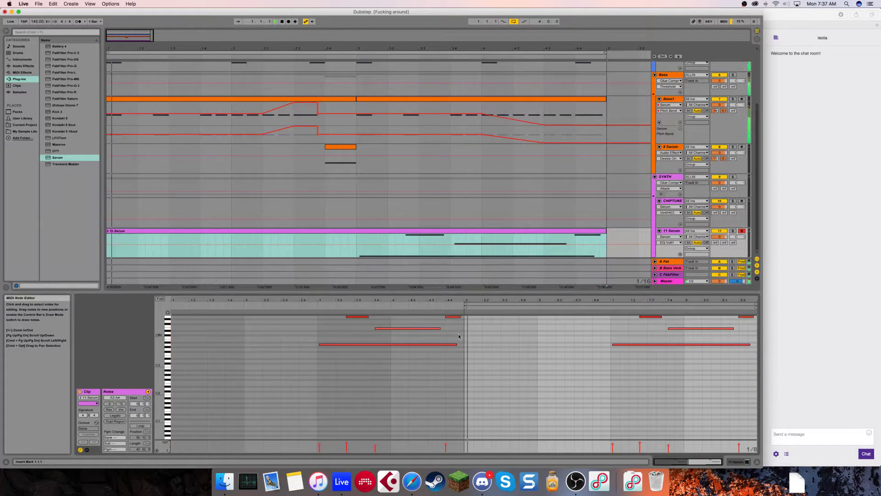
pyautogui.moveTo(452, 363); pyautogui.dragTo(288, 281)
pyautogui.press('Delete')
pyautogui.press('space')
# Align the starts of the clip's A3, first A4 and E4 notes to the grid, from 7.1.1.
pyautogui.click(635, 351)
pyautogui.press('super+a')
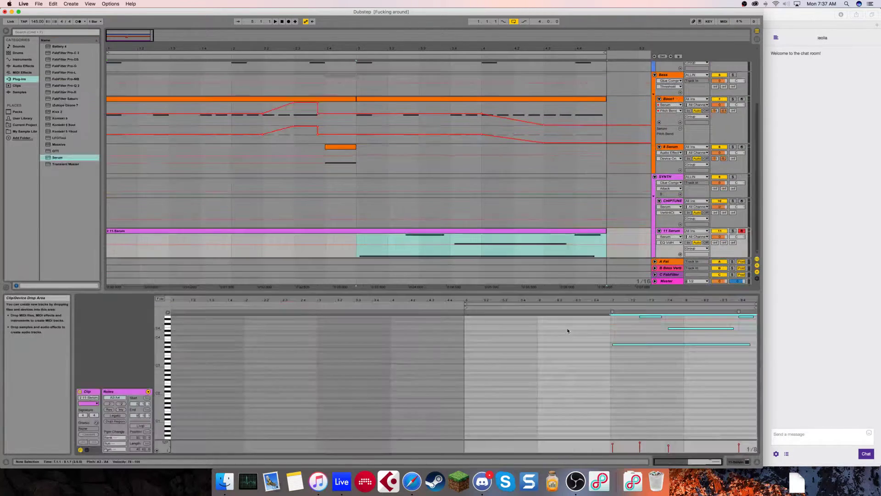
pyautogui.click(652, 353)
pyautogui.moveTo(624, 345); pyautogui.dragTo(623, 345)
pyautogui.moveTo(646, 317); pyautogui.dragTo(645, 318)
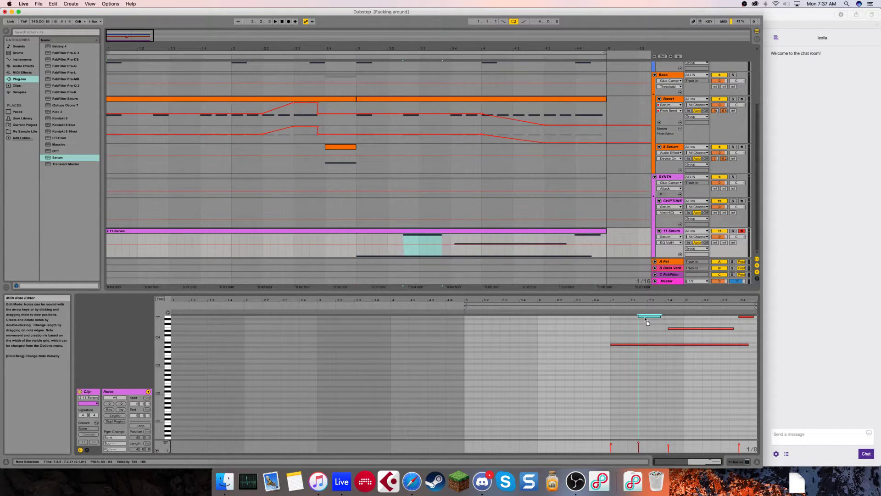
pyautogui.press('space')
pyautogui.click(357, 250)
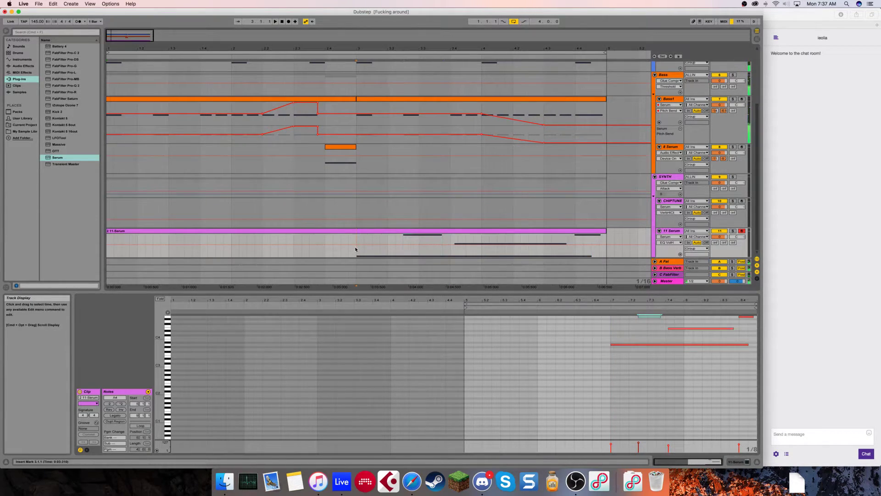
pyautogui.click(670, 329)
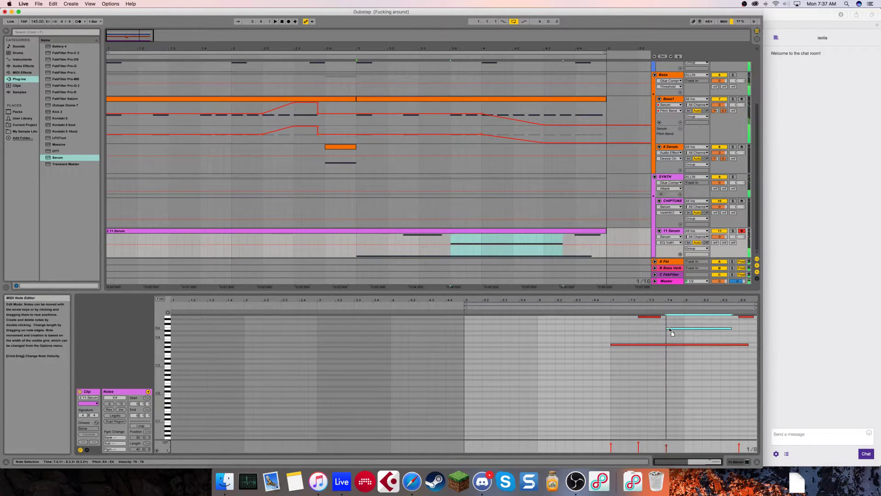
pyautogui.click(674, 353)
# Make the A3, first A4 and E4 notes each end where the following note starts, and extend the last A4 to the clip's end.
pyautogui.moveTo(748, 347); pyautogui.dragTo(636, 349)
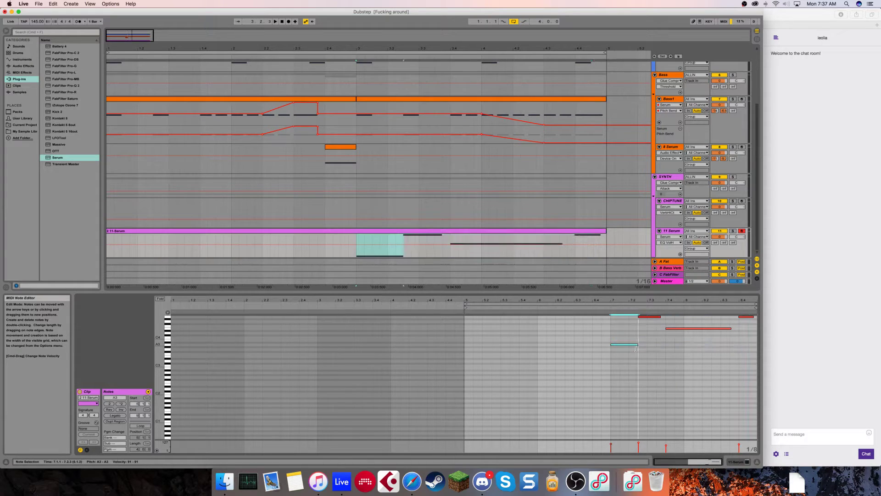
pyautogui.click(660, 317)
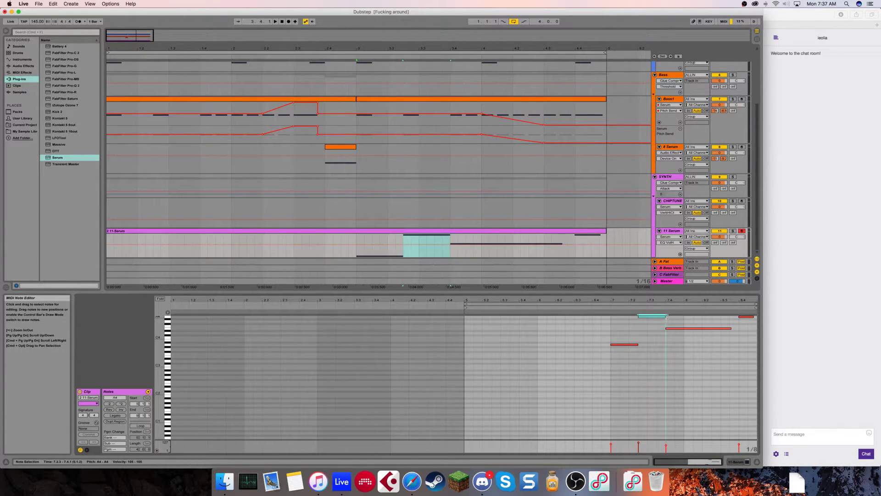
pyautogui.moveTo(730, 328); pyautogui.dragTo(738, 329)
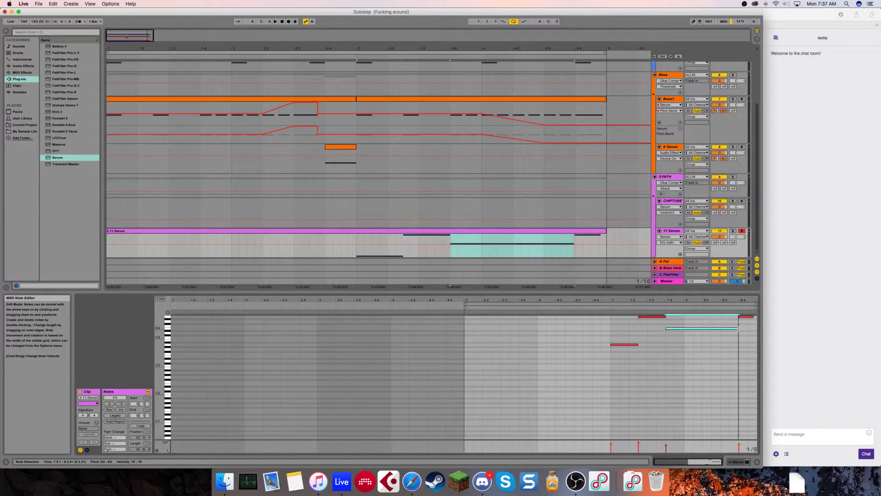
pyautogui.click(753, 316)
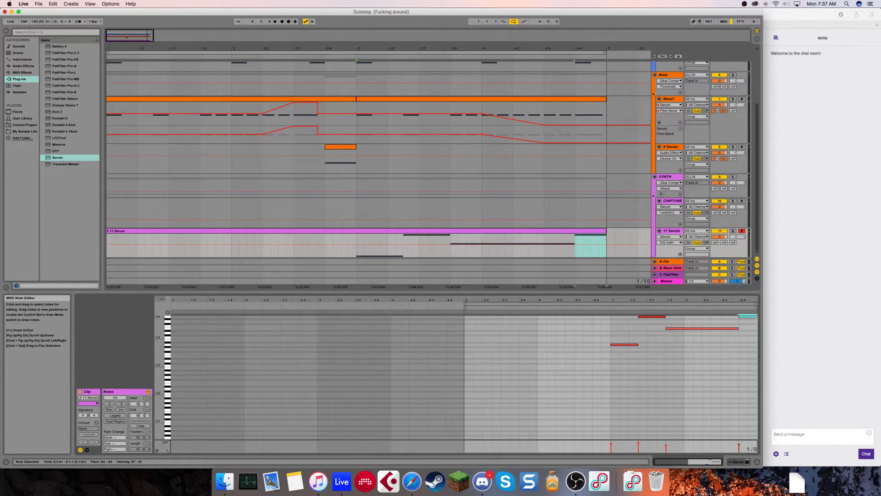
# Shorten the E4, first A4 and A3 notes to one beat each.
pyautogui.moveTo(737, 329); pyautogui.dragTo(683, 328)
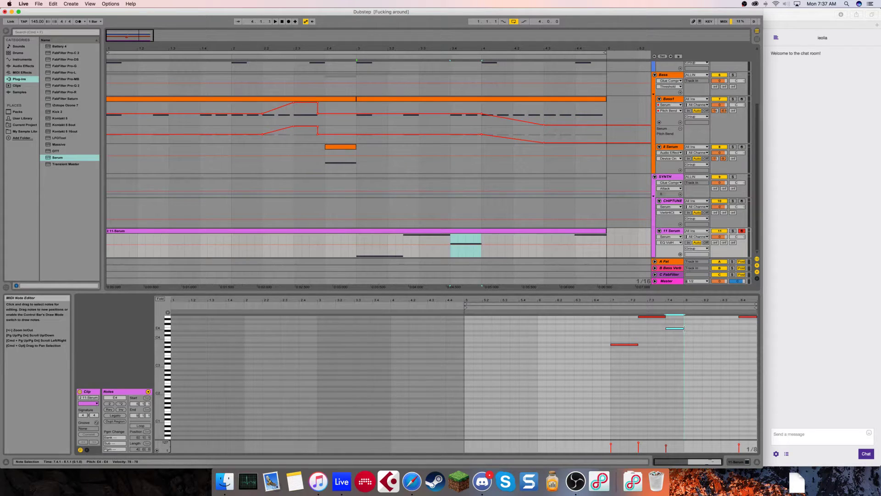
pyautogui.click(667, 320)
pyautogui.moveTo(665, 316); pyautogui.dragTo(657, 316)
pyautogui.click(637, 344)
# Play the loop and copy the 11 Serum clip's last two bars over bars 1 and 2 of the arrangement.
pyautogui.press('space')
pyautogui.click(670, 357)
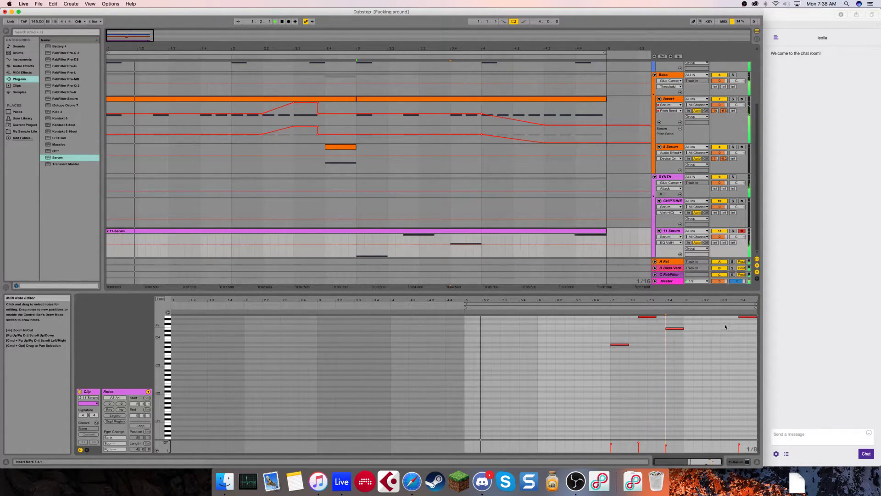
pyautogui.moveTo(356, 237); pyautogui.dragTo(610, 239)
pyautogui.moveTo(540, 232); pyautogui.dragTo(212, 242)
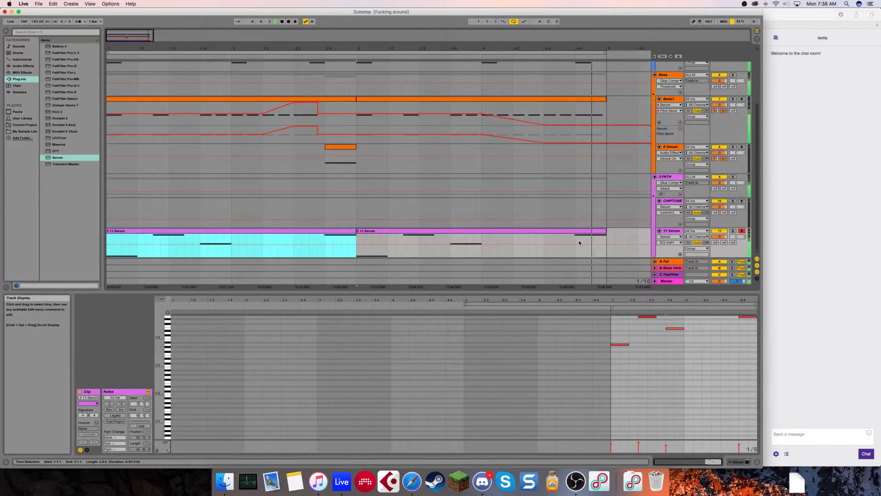
# Lower the last A4 note of the second 11 Serum clip two semitones to G4.
pyautogui.click(712, 339)
pyautogui.moveTo(715, 339); pyautogui.dragTo(752, 313)
pyautogui.click(555, 232)
pyautogui.press('Down')
pyautogui.press('Down')
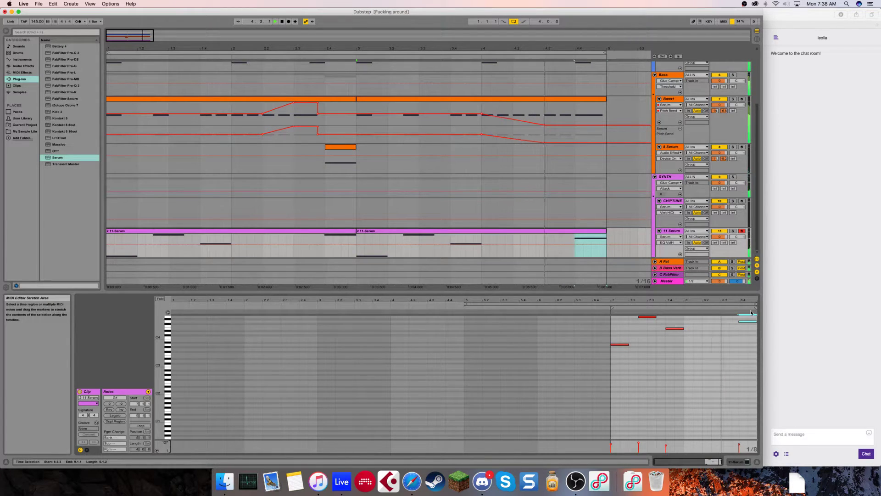
pyautogui.click(308, 206)
pyautogui.moveTo(313, 37); pyautogui.dragTo(313, 21)
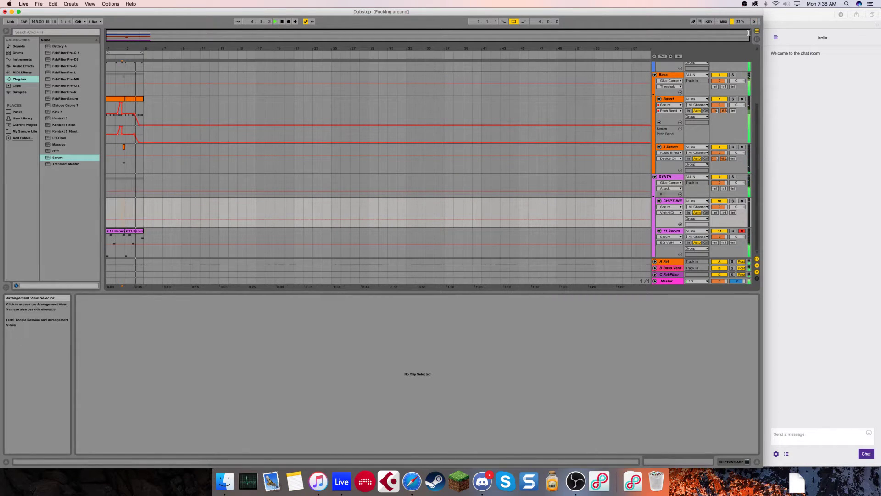
pyautogui.moveTo(749, 35); pyautogui.dragTo(156, 50)
# Add an EQ Eight audio effect after Serum on the 11 Serum track.
pyautogui.click(669, 229)
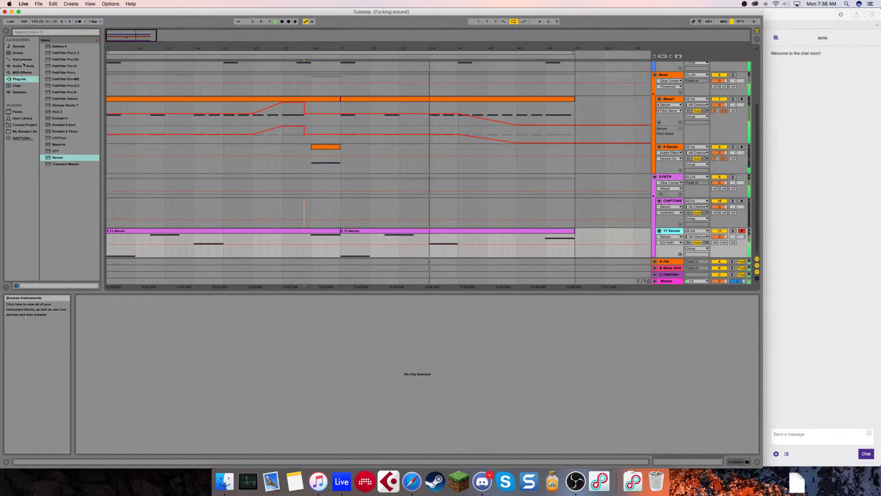
pyautogui.press('q')
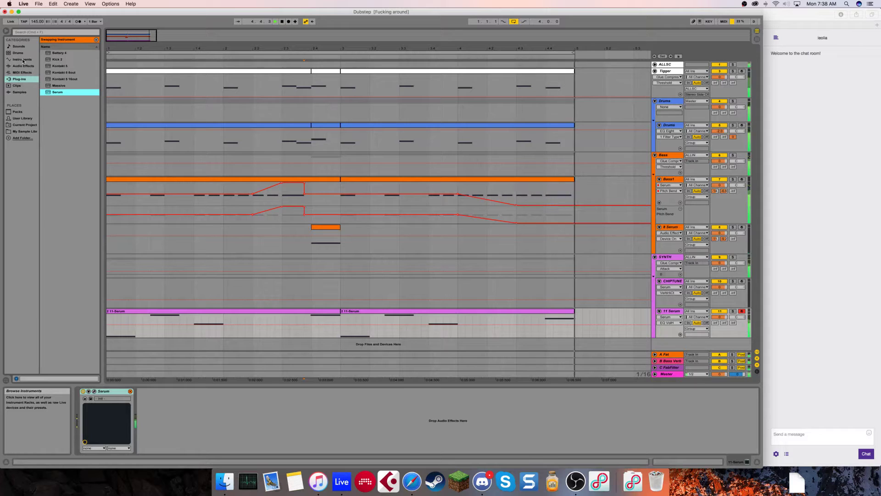
pyautogui.click(22, 59)
pyautogui.click(22, 67)
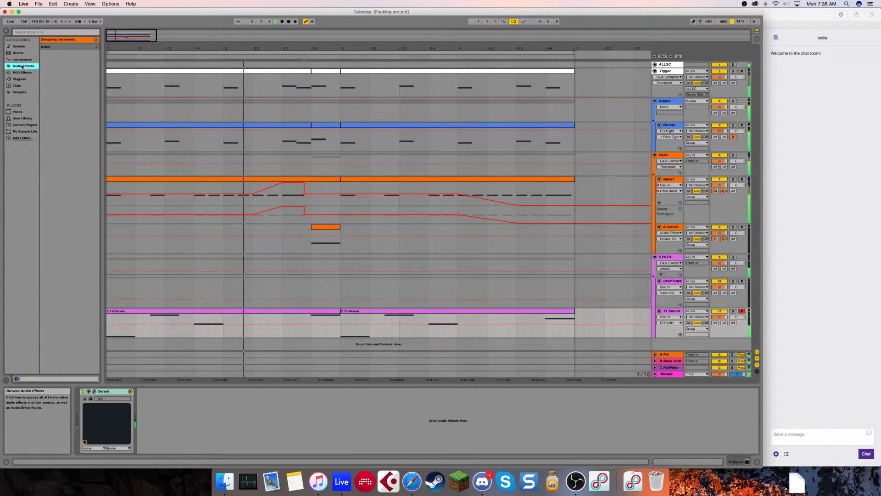
pyautogui.click(21, 72)
pyautogui.click(21, 60)
pyautogui.click(19, 55)
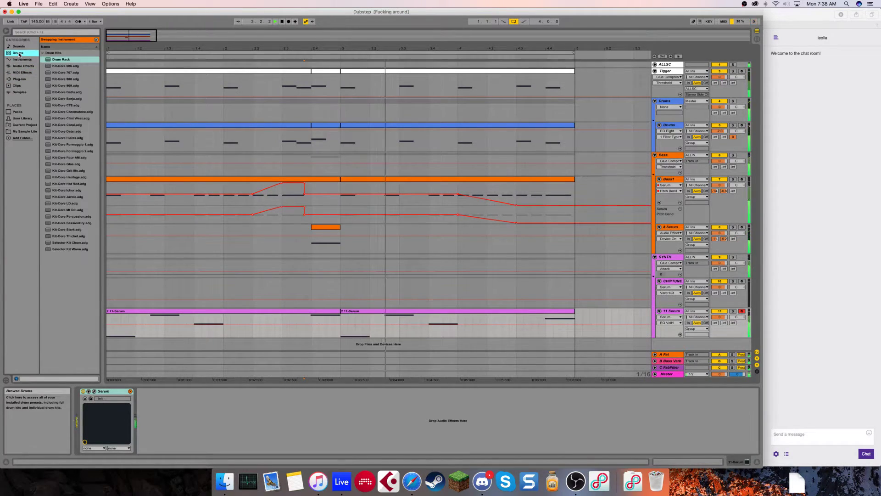
pyautogui.click(23, 66)
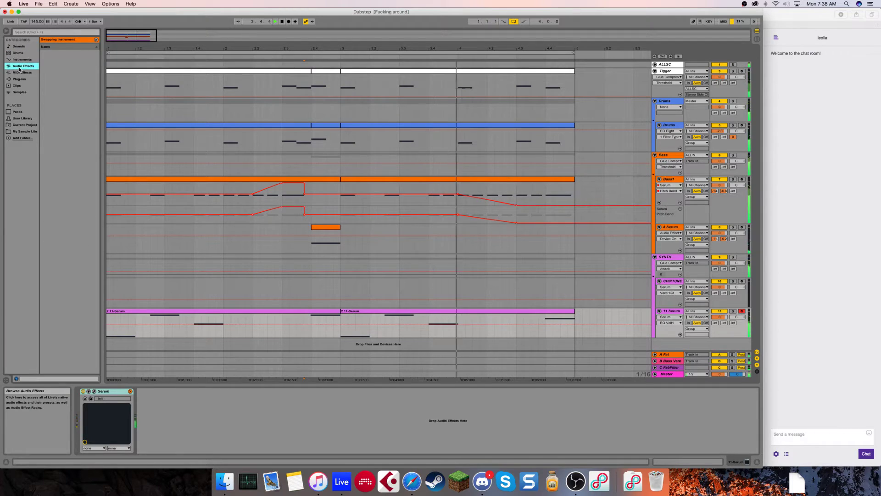
pyautogui.click(96, 40)
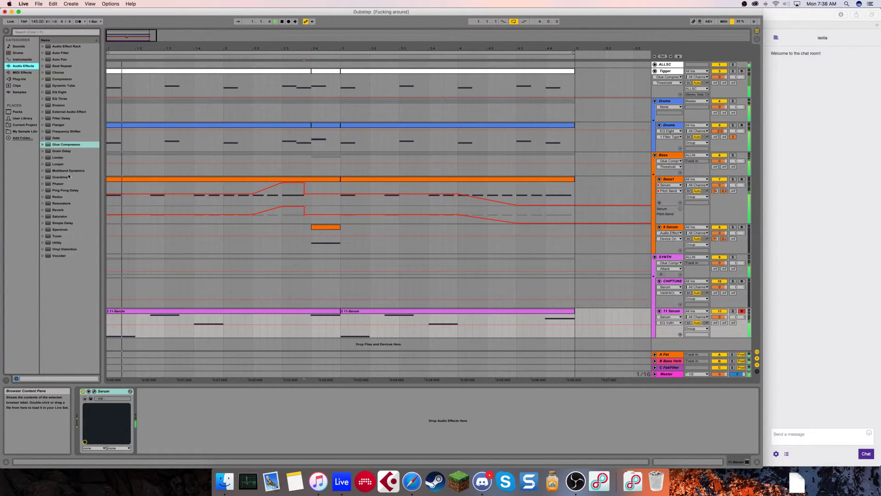
pyautogui.doubleClick(58, 91)
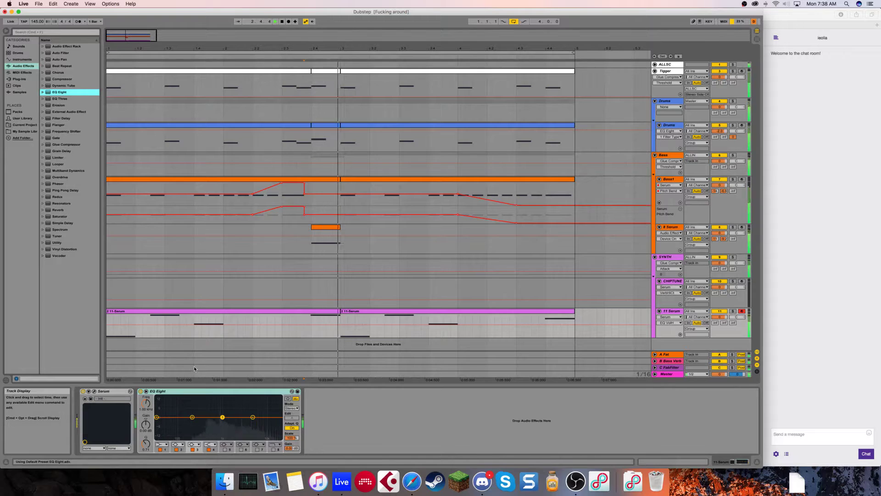
# Make EQ Eight's band 1 a low cut at about 200 Hz and reduce its Q for a gentler curve.
pyautogui.click(163, 445)
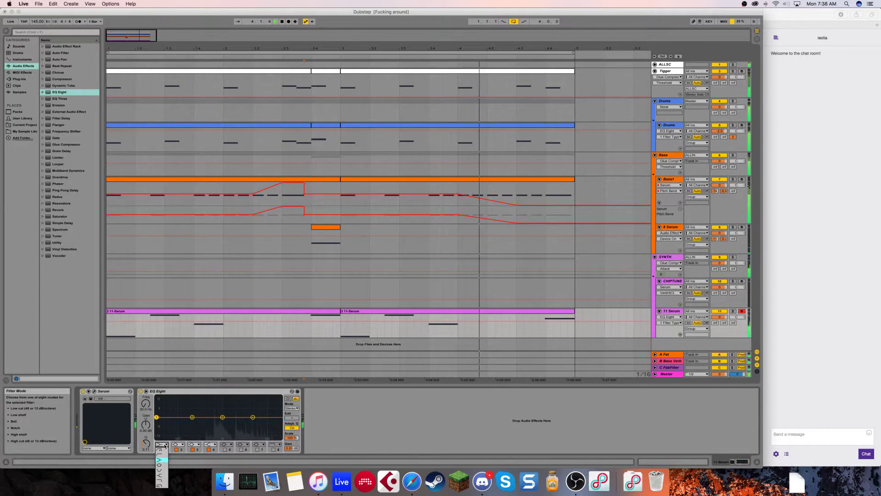
pyautogui.click(159, 459)
pyautogui.moveTo(156, 417); pyautogui.dragTo(192, 421)
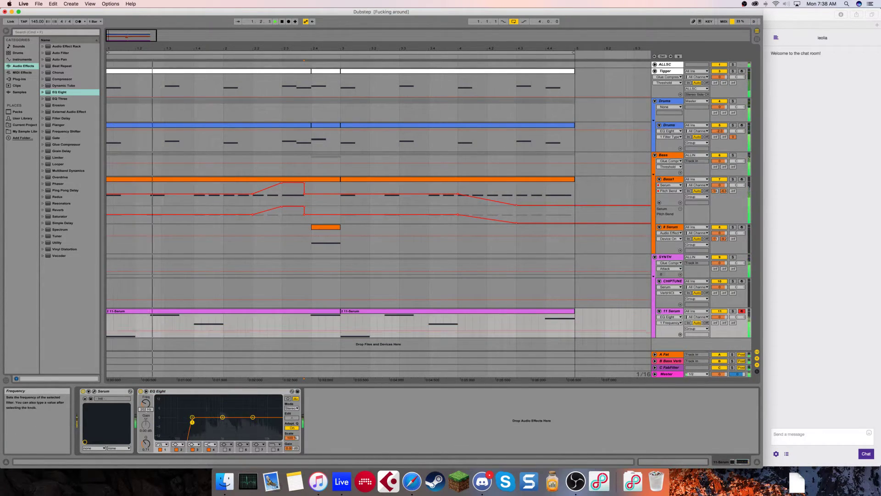
pyautogui.moveTo(146, 443); pyautogui.dragTo(146, 449)
pyautogui.click(146, 403)
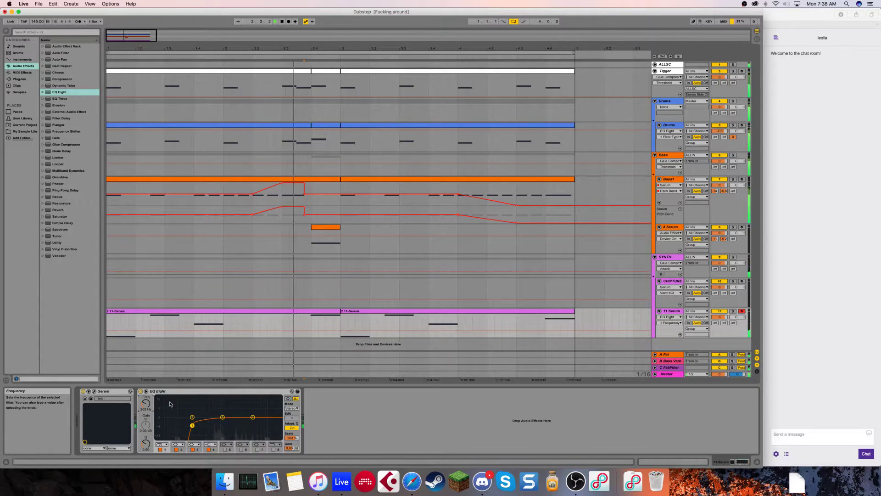
# Boost EQ Eight's band 4 by about 1 dB around 7 kHz and lower the 11 Serum track volume to about -2 dB.
pyautogui.moveTo(222, 417); pyautogui.dragTo(260, 416)
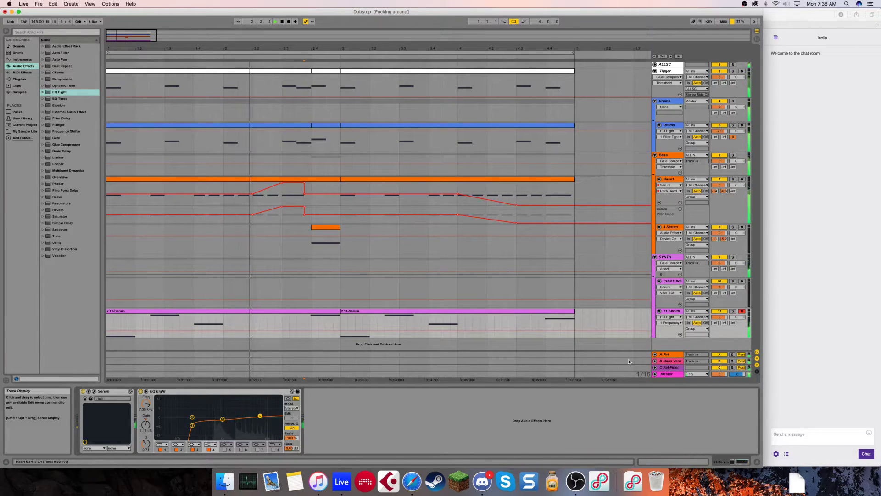
pyautogui.moveTo(727, 316); pyautogui.dragTo(728, 318)
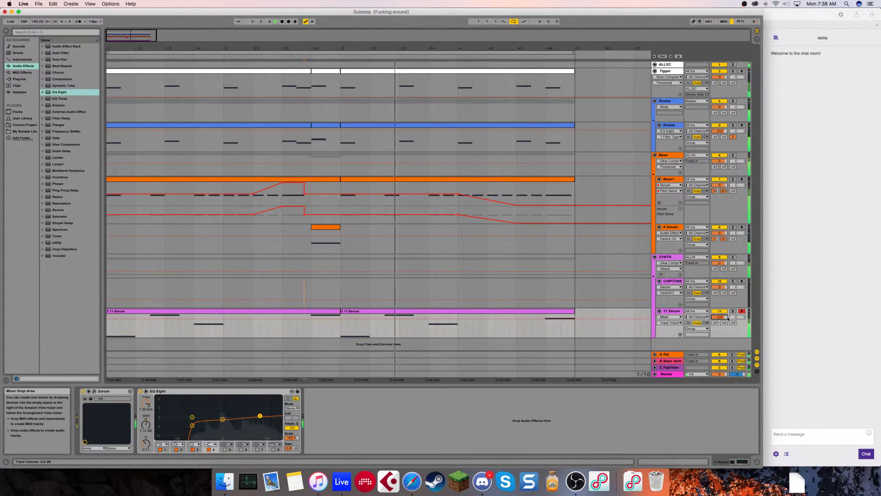
pyautogui.click(378, 426)
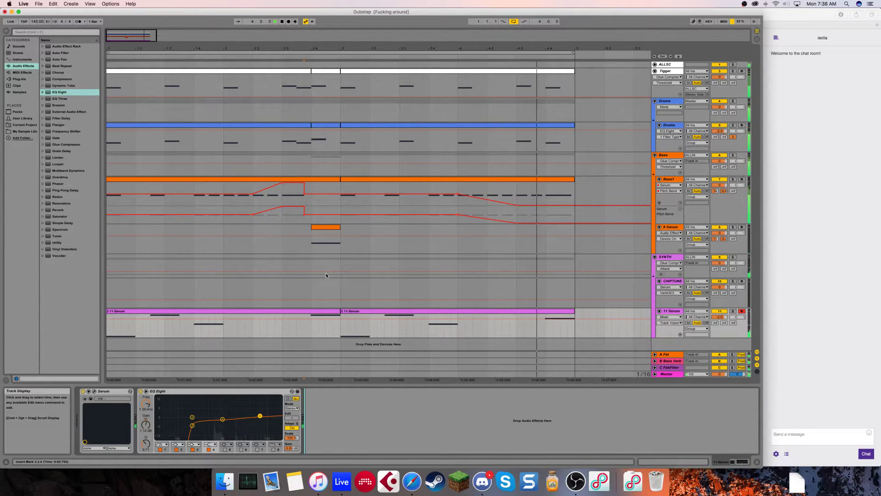
# Play the arrangement from 1.1.1 several times to listen to how the drums hit in the mix.
pyautogui.click(108, 248)
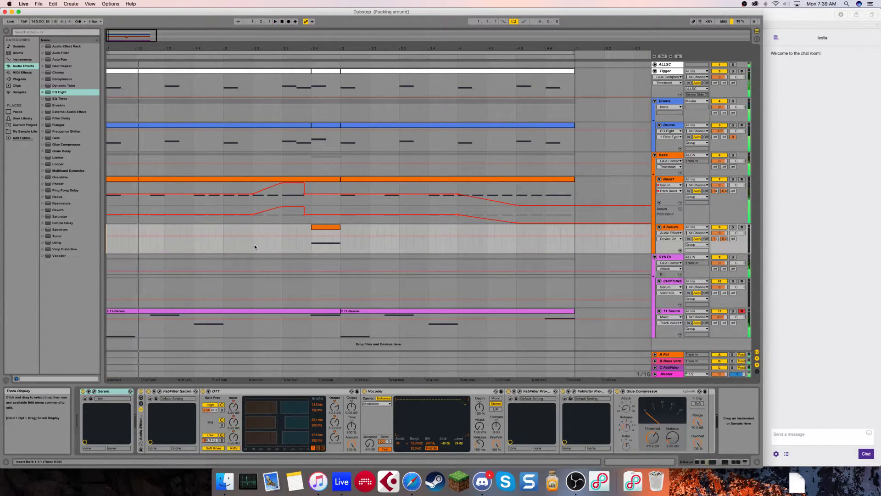
pyautogui.press('space')
pyautogui.press('space')
pyautogui.press('space')
pyautogui.press('space')
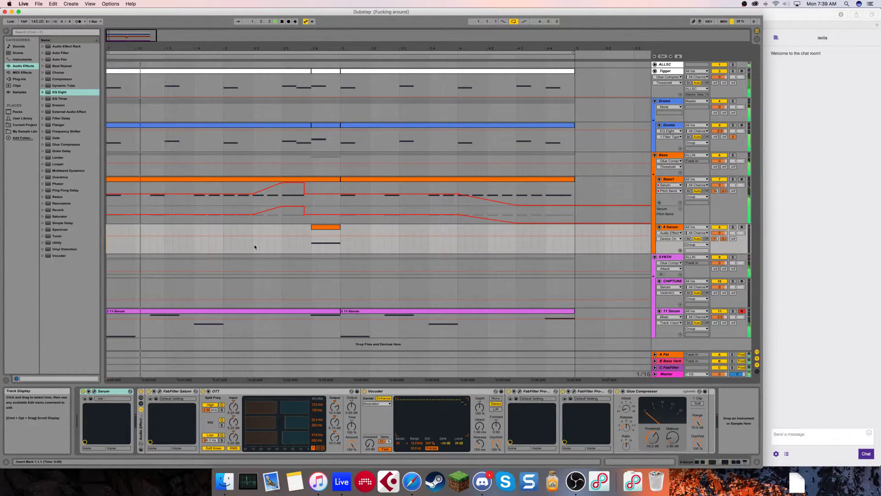
pyautogui.press('space')
pyautogui.press('space')
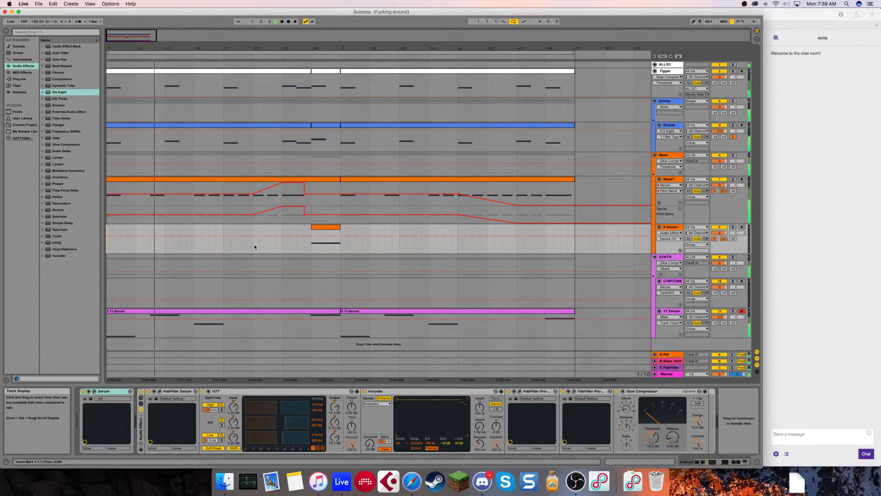
pyautogui.press('space')
pyautogui.press('space')
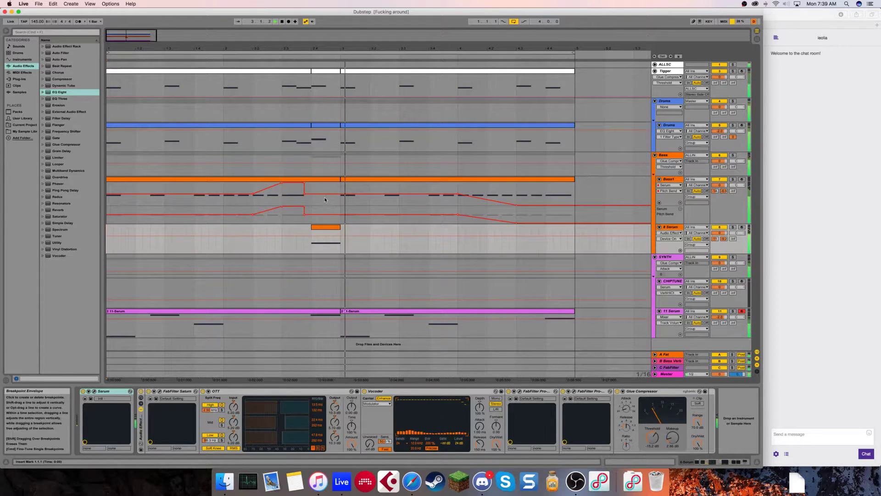
# Show the Drums track's rack chains in Session View and select the second Drum Rack chain.
pyautogui.click(670, 125)
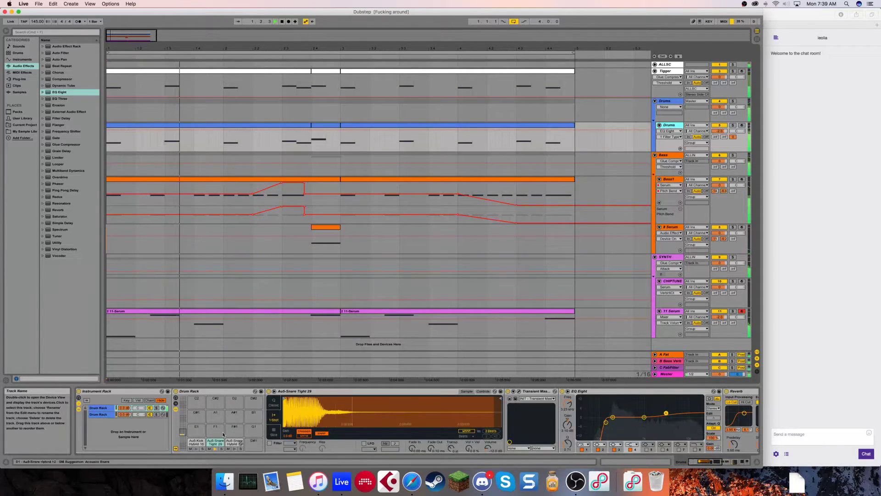
pyautogui.press('Tab')
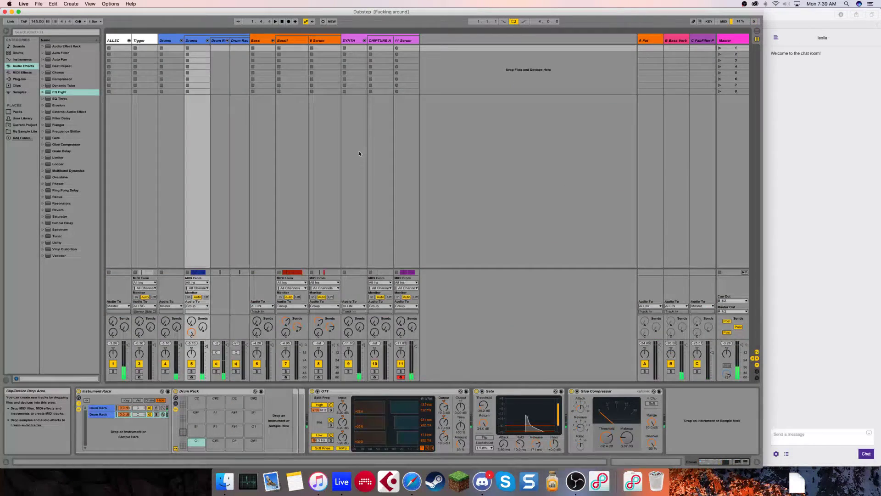
pyautogui.click(237, 41)
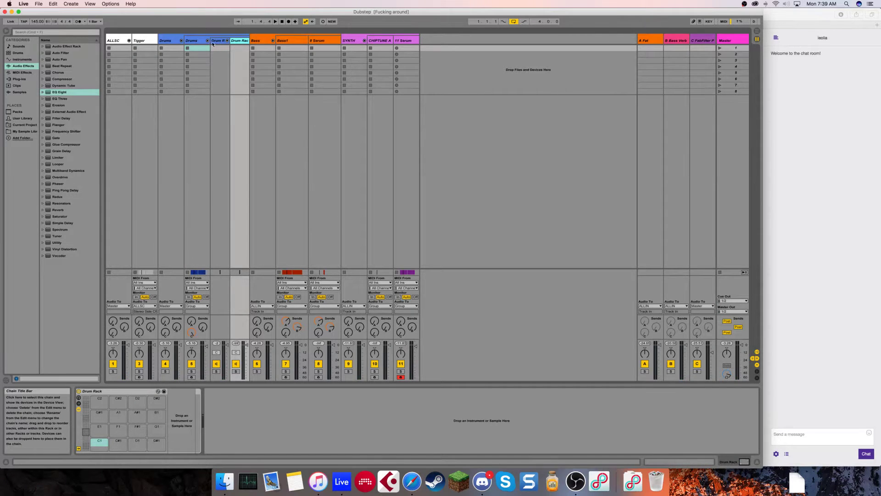
pyautogui.click(227, 41)
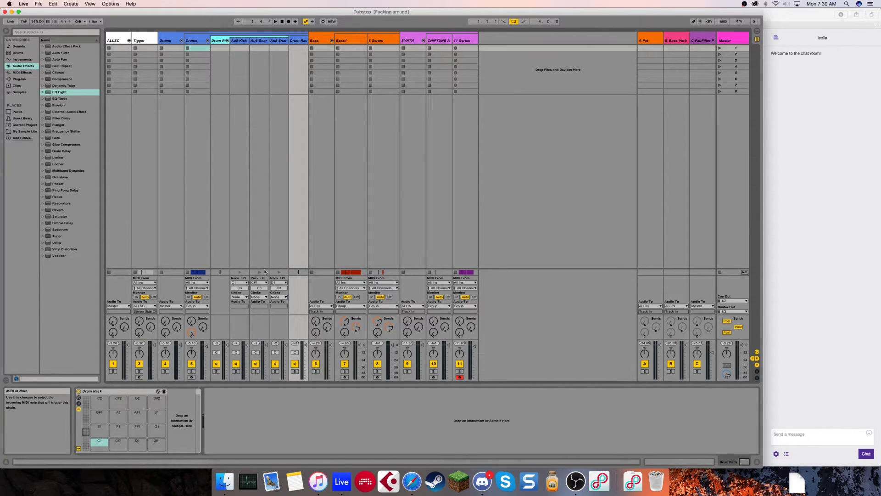
pyautogui.click(226, 41)
pyautogui.click(240, 43)
pyautogui.rightClick(239, 44)
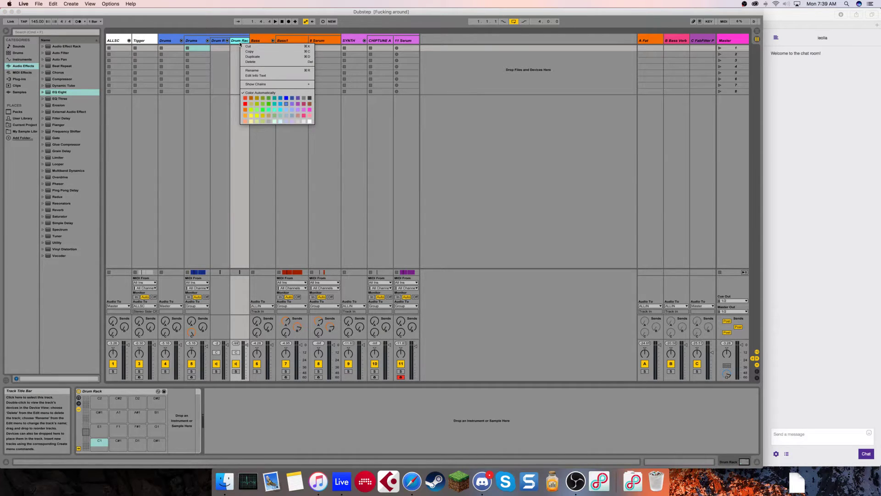
pyautogui.click(253, 84)
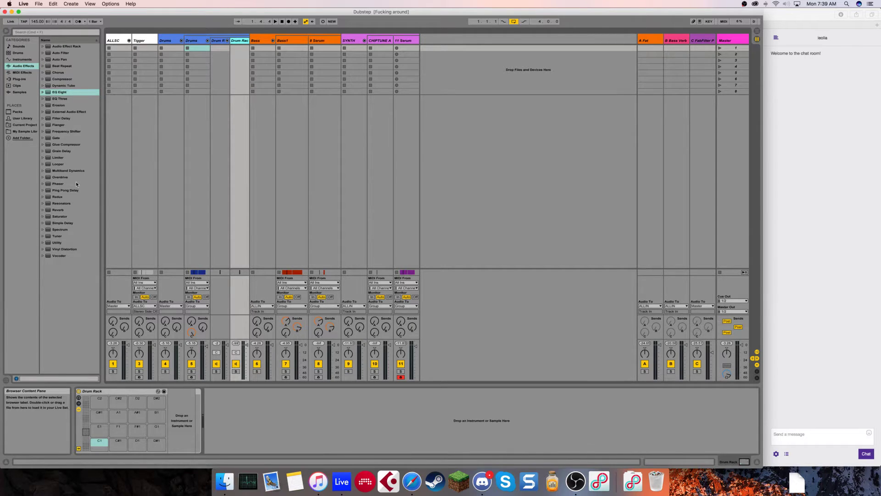
# Add a Glue Compressor to the second Drum Rack chain, sidechain it from Tigger Post FX, and lower its threshold during playback.
pyautogui.moveTo(69, 144); pyautogui.dragTo(234, 433)
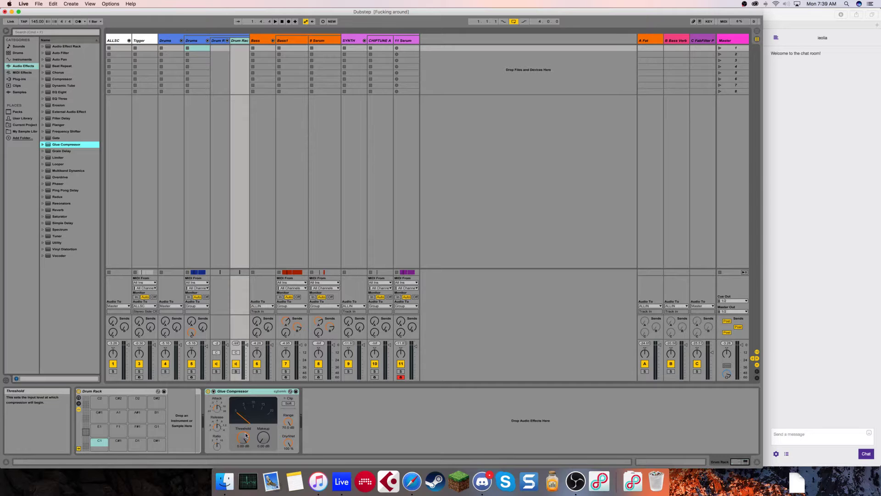
pyautogui.click(213, 391)
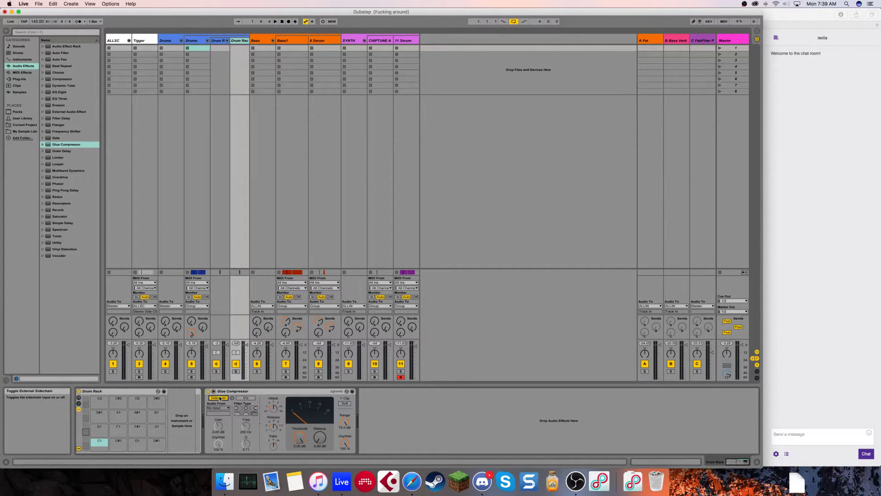
pyautogui.click(221, 407)
pyautogui.click(223, 424)
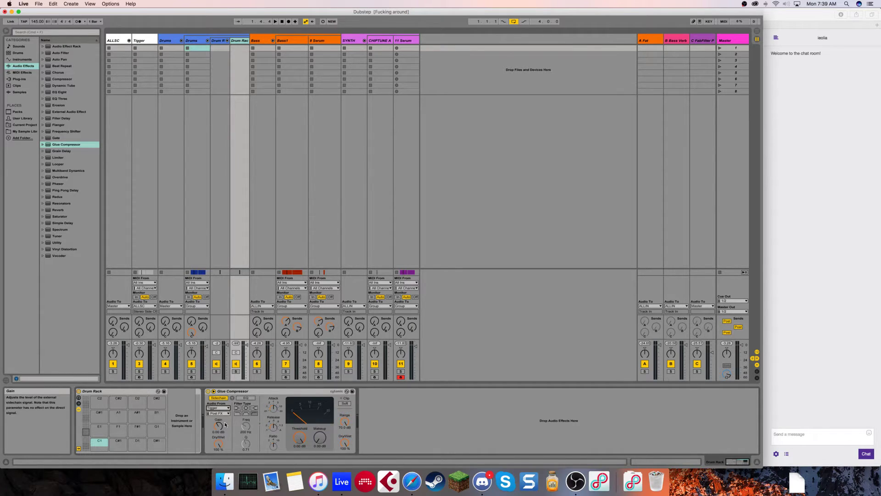
pyautogui.press('space')
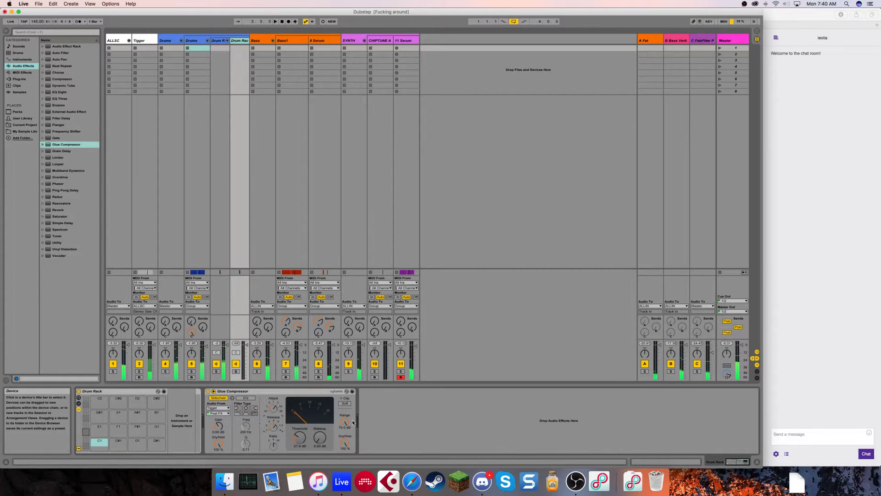
# Return to the arrangement and inspect the device chains of both Drum Racks on the Drums track.
pyautogui.press('Tab')
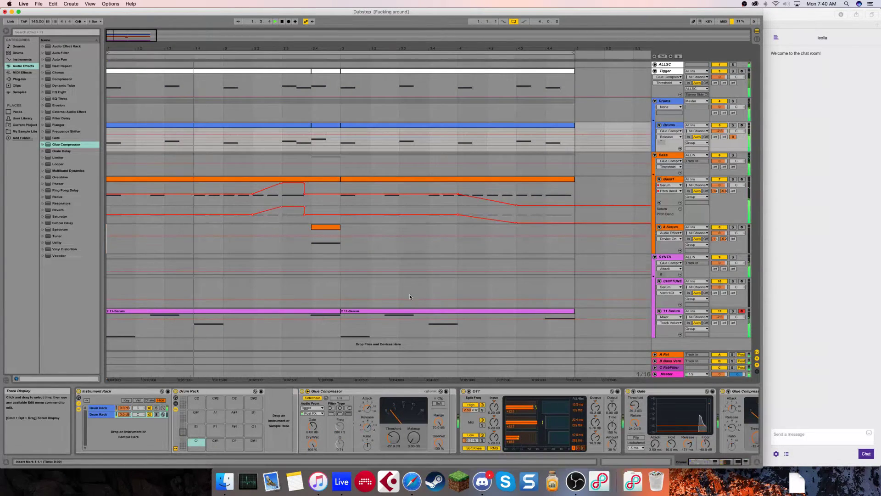
pyautogui.click(107, 414)
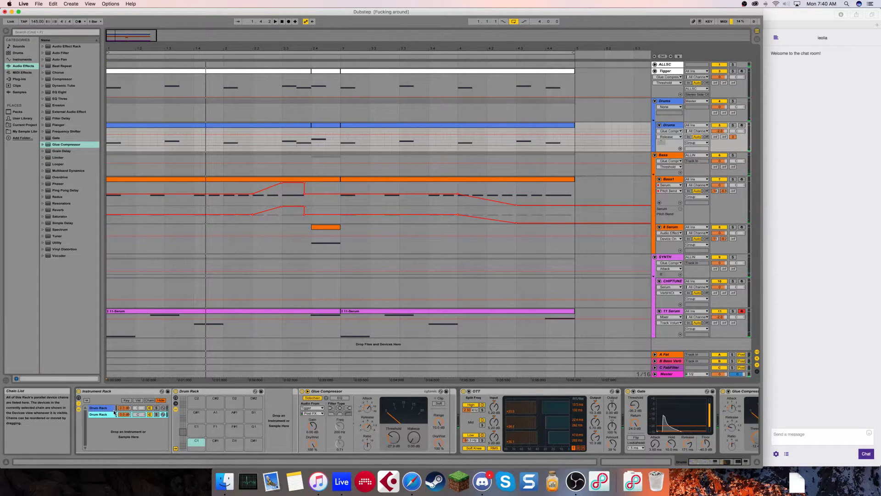
pyautogui.click(114, 408)
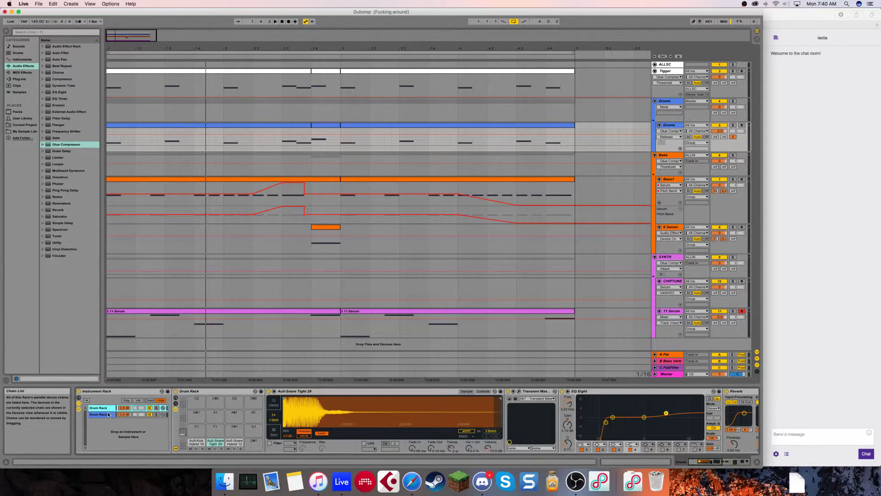
pyautogui.click(109, 415)
pyautogui.hscroll(3, 480, 410)
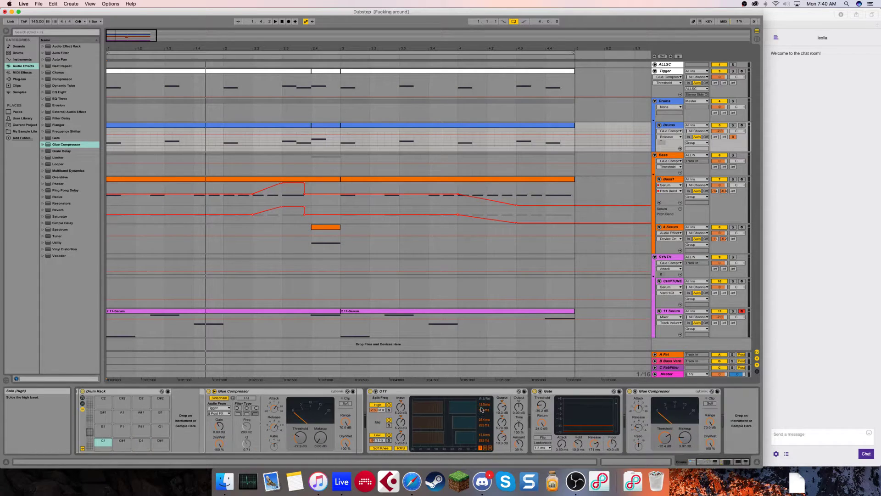
pyautogui.hscroll(-3, 482, 409)
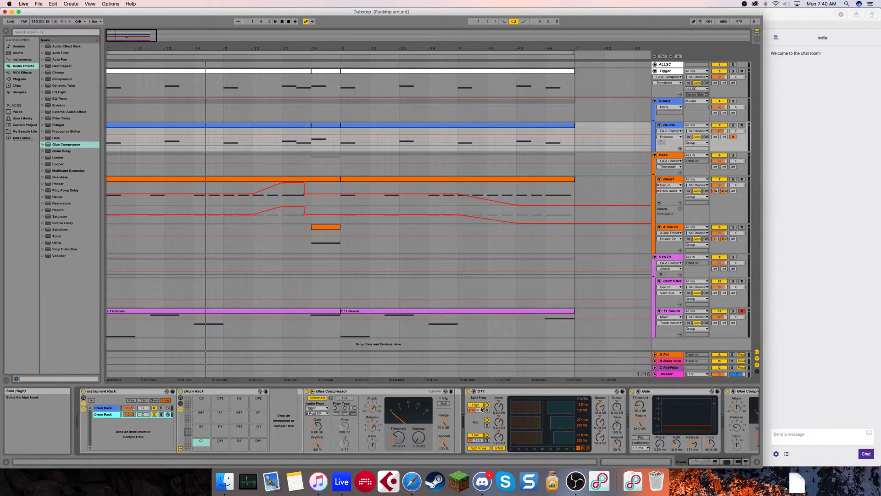
# Open the closed hi-hat folder of the Leviathan pack in the sample library and widen the browser.
pyautogui.click(12, 73)
pyautogui.click(12, 80)
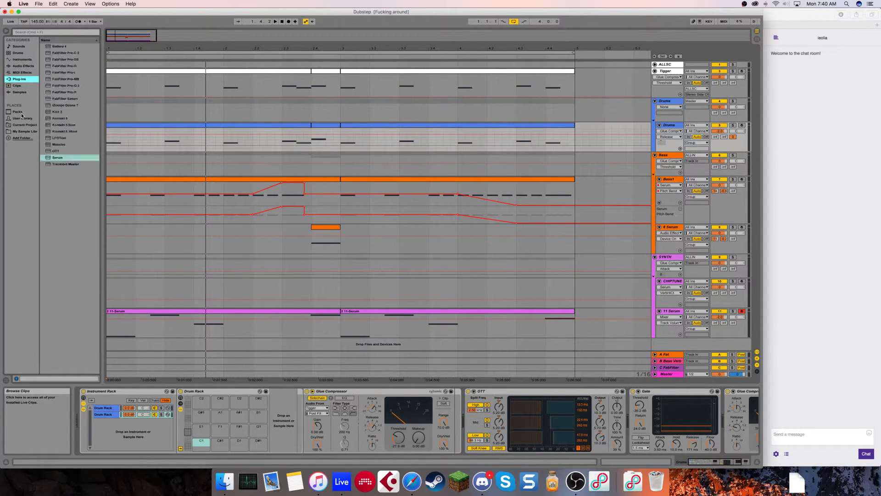
pyautogui.click(25, 132)
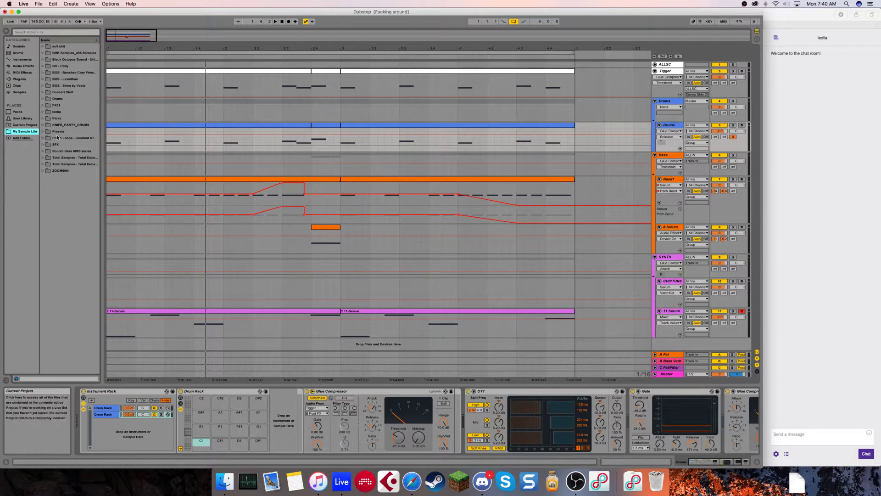
pyautogui.click(44, 80)
pyautogui.click(47, 92)
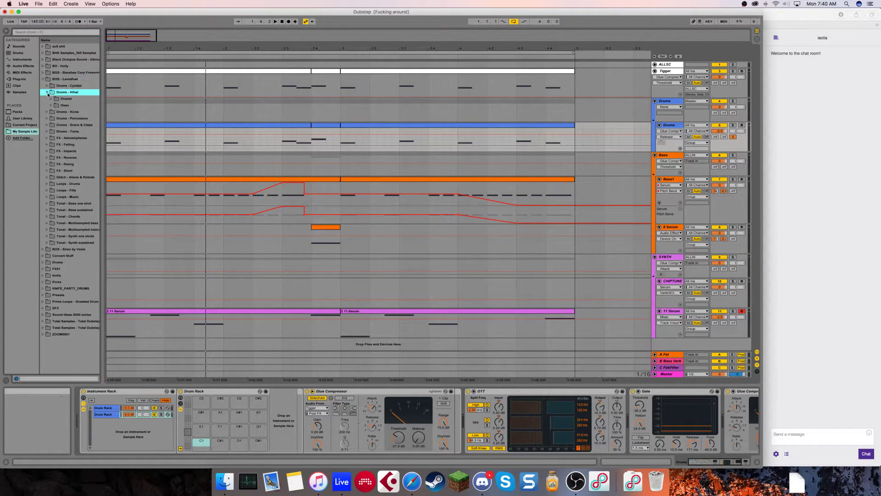
pyautogui.moveTo(102, 98); pyautogui.dragTo(119, 99)
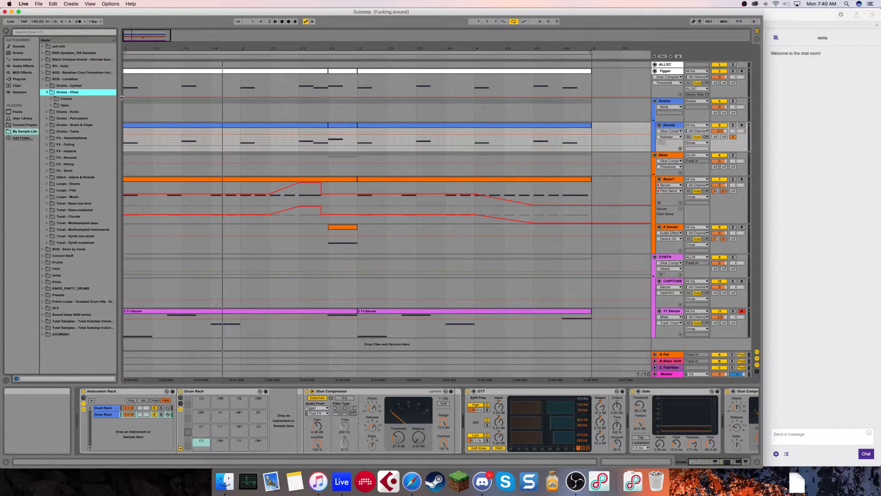
pyautogui.click(57, 100)
# Audition several closed hi-hats, load Lev_Chh_003.wav onto the second Drum Rack's D#1 pad, and preview that pad.
pyautogui.click(65, 112)
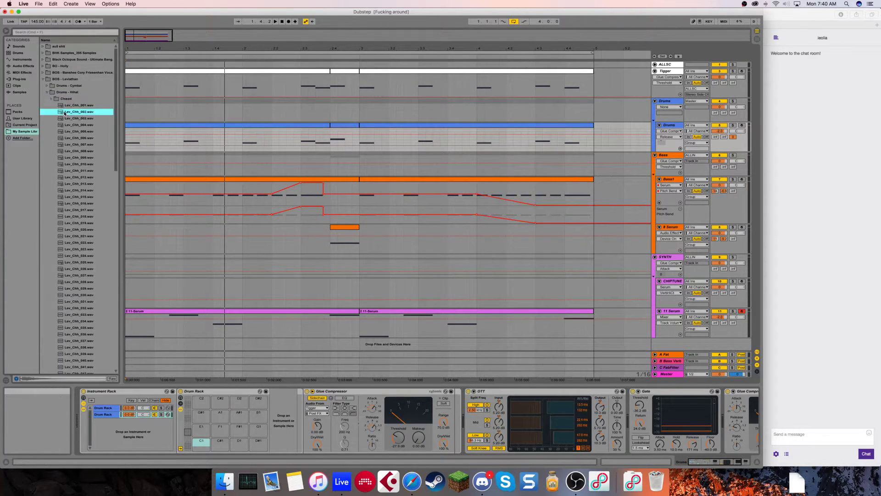
pyautogui.click(71, 126)
pyautogui.click(77, 132)
pyautogui.click(77, 125)
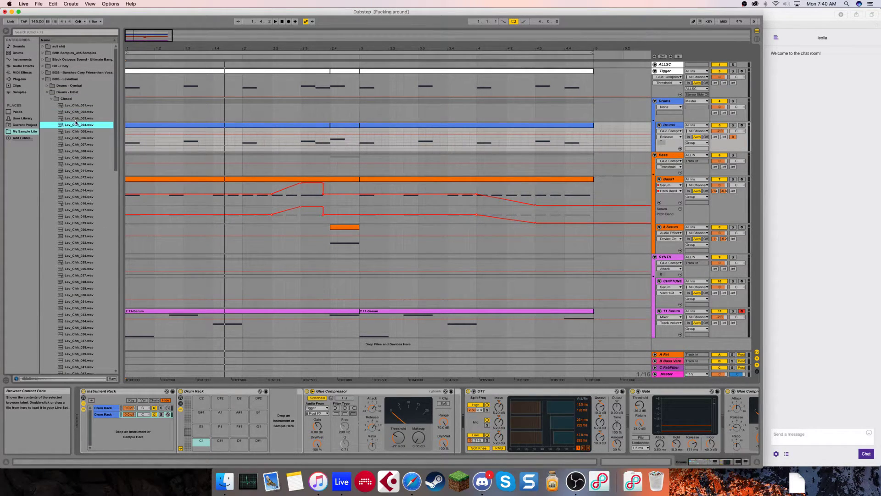
pyautogui.click(76, 119)
pyautogui.moveTo(75, 118); pyautogui.dragTo(259, 443)
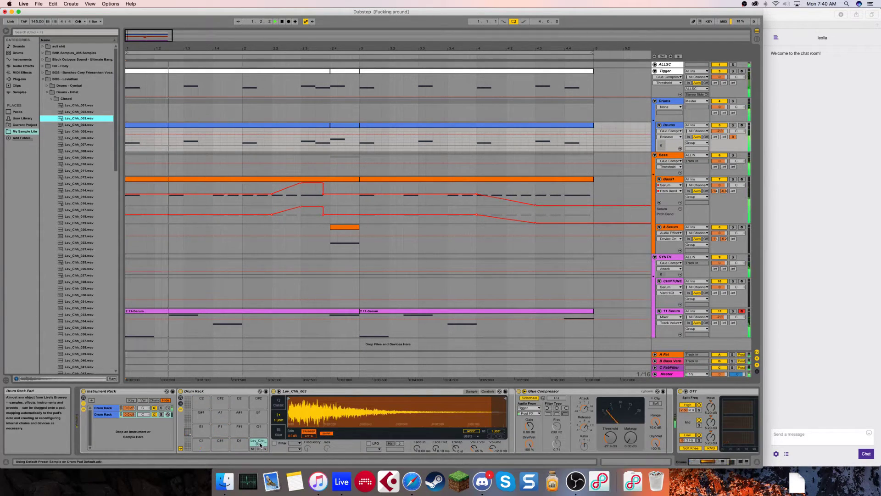
pyautogui.click(259, 448)
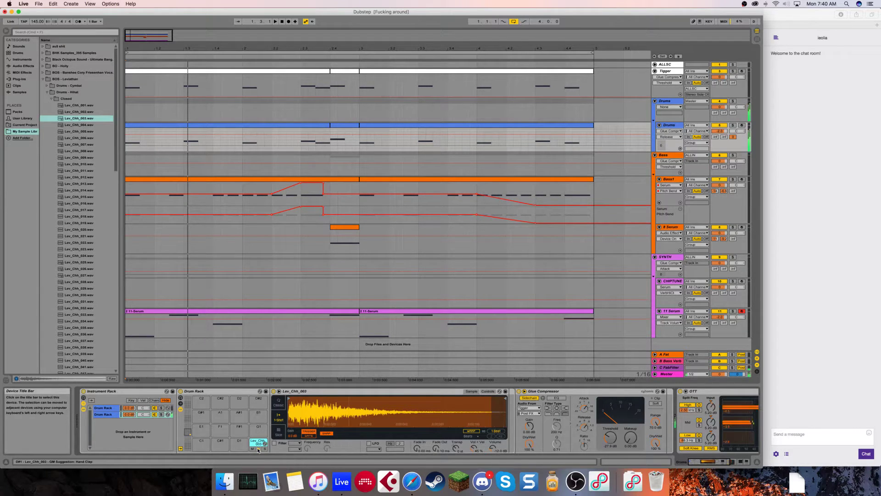
# Audition further closed hi-hat samples between Lev_Chh_005.wav and Lev_Chh_017.wav.
pyautogui.click(68, 132)
pyautogui.click(69, 151)
pyautogui.click(67, 164)
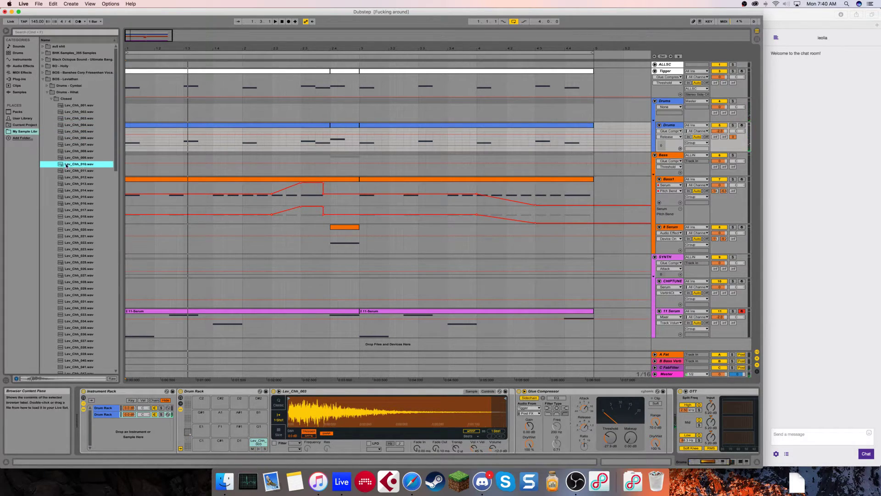
pyautogui.press('Down')
pyautogui.press('Down')
pyautogui.press('Down')
pyautogui.press('Down')
pyautogui.press('Down')
pyautogui.press('Up')
pyautogui.press('Down')
pyautogui.press('Down')
pyautogui.press('Down')
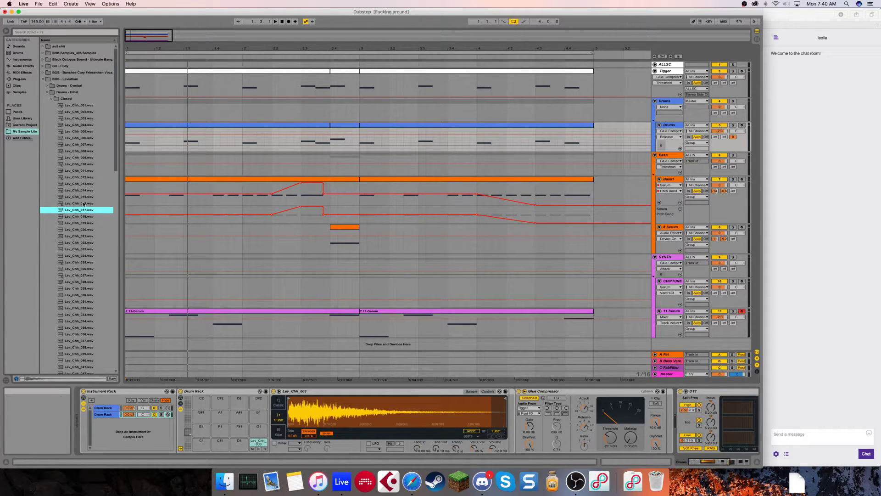
# Load Lev_Chh_023.wav onto the E1 pad and pan the two closed hi-hat chains off centre in Session View.
pyautogui.scroll(-6, 87, 276)
pyautogui.scroll(2, 87, 292)
pyautogui.press('Down')
pyautogui.press('Down')
pyautogui.press('Down')
pyautogui.press('Down')
pyautogui.press('Down')
pyautogui.press('Down')
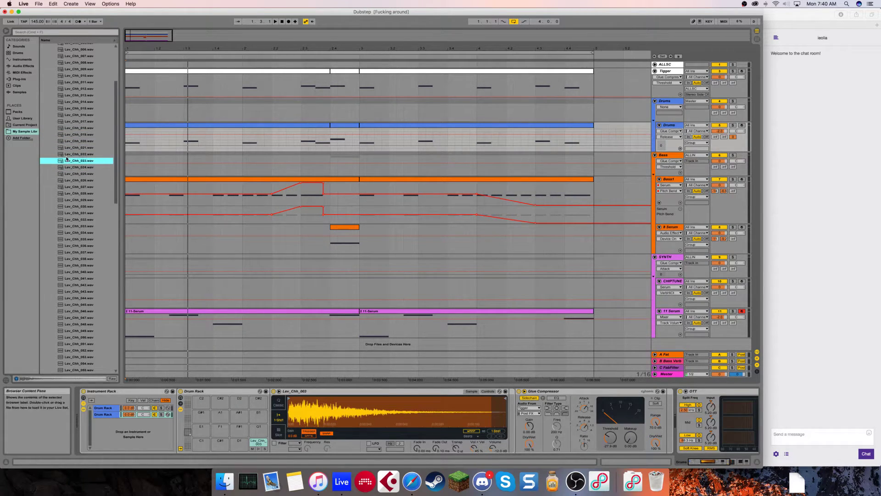
pyautogui.moveTo(69, 162); pyautogui.dragTo(198, 430)
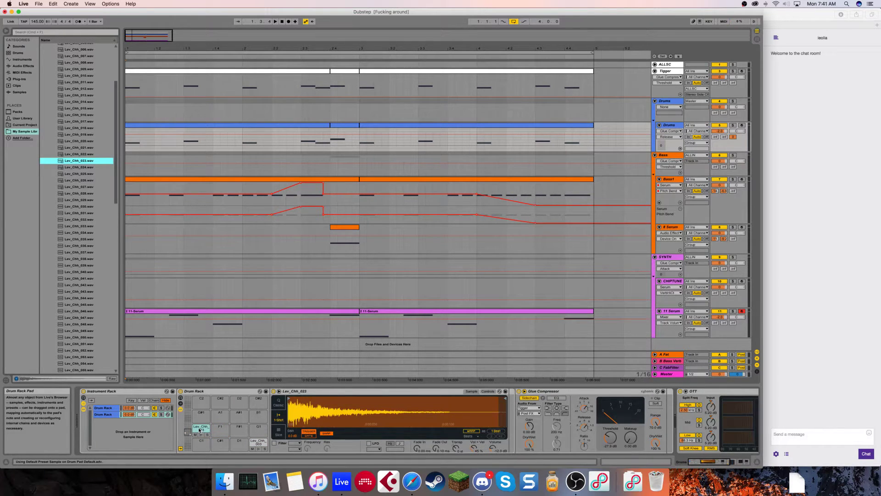
pyautogui.press('Tab')
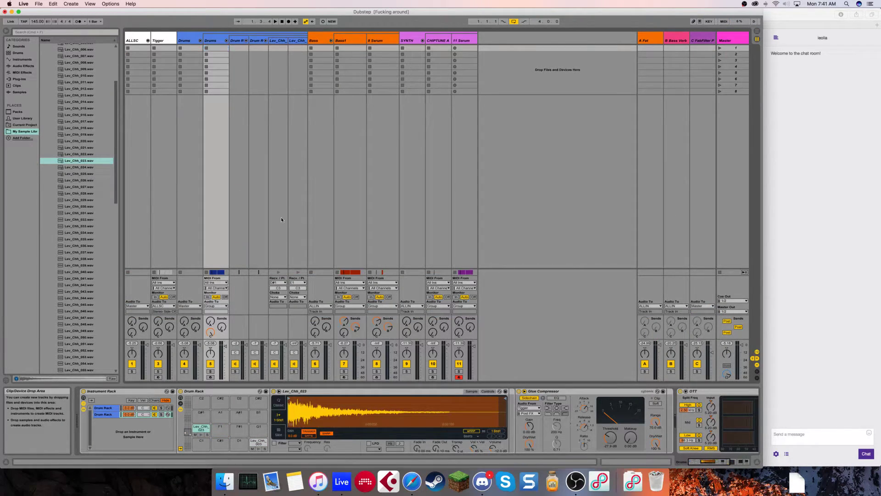
pyautogui.moveTo(275, 352); pyautogui.dragTo(293, 356)
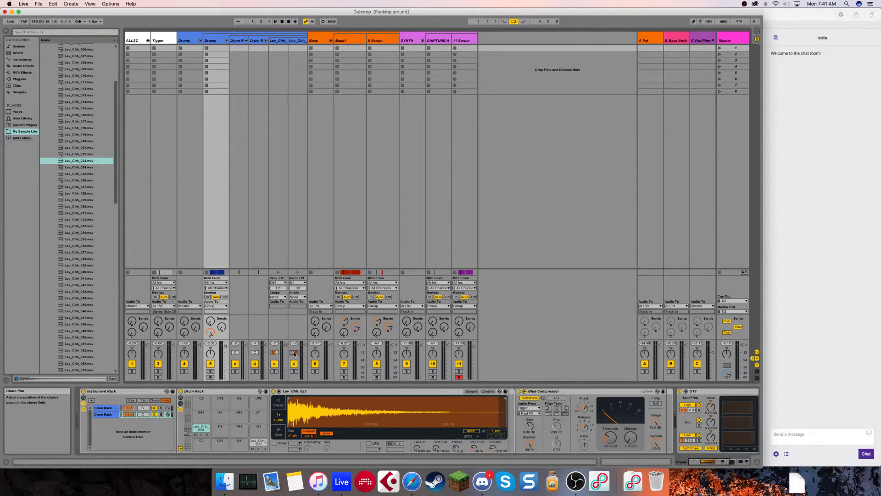
# Audition samples from the Leviathan pack's open hi-hat folder and load Lev_Ohh_007.wav onto the F1 pad.
pyautogui.click(77, 187)
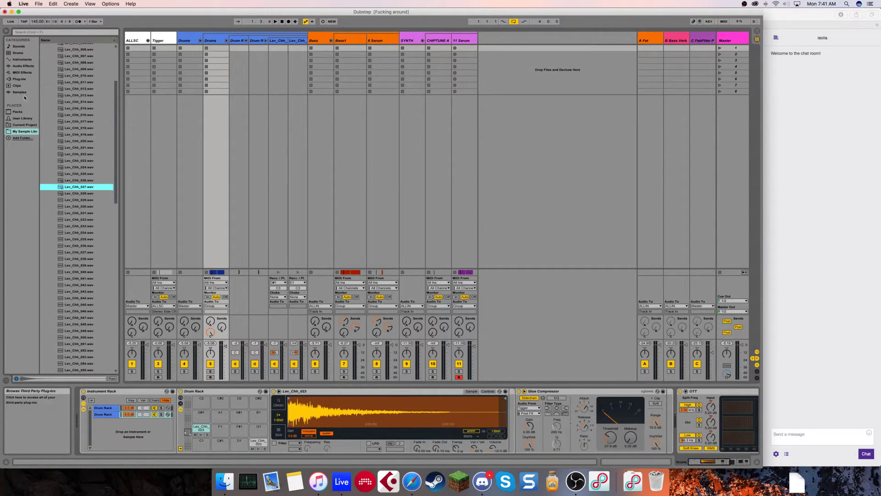
pyautogui.scroll(5, 58, 77)
pyautogui.click(51, 97)
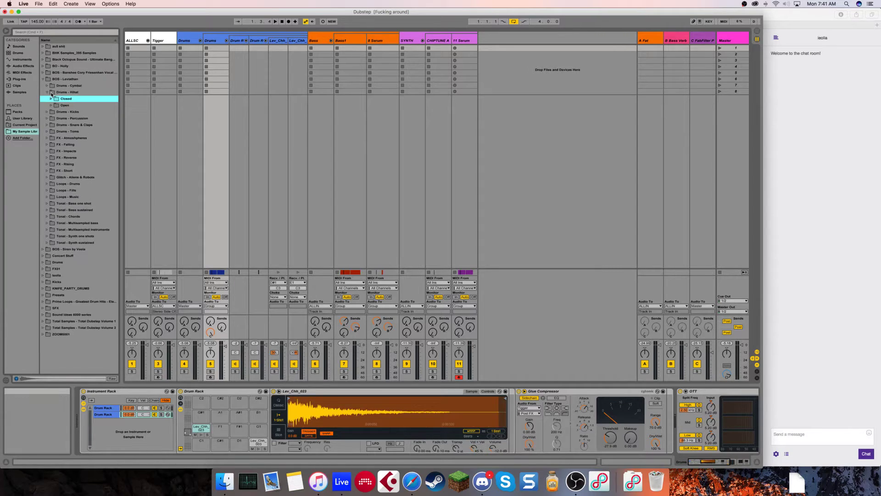
pyautogui.click(51, 106)
pyautogui.click(73, 118)
pyautogui.click(72, 151)
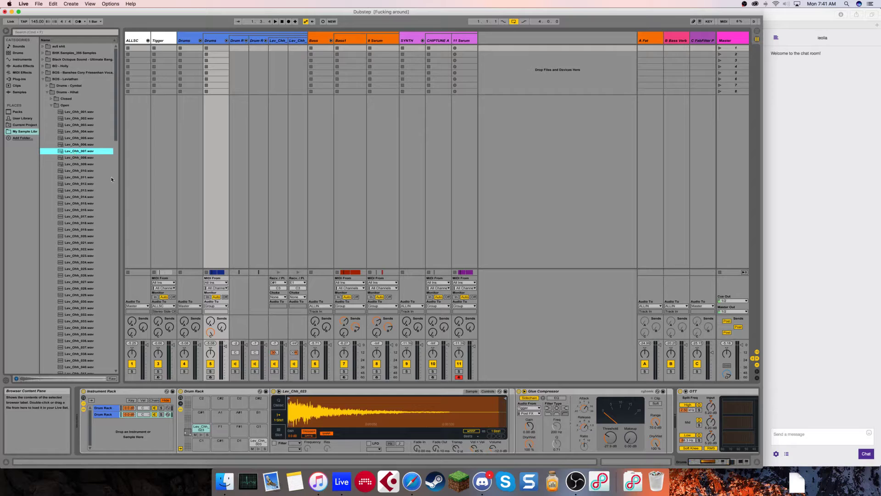
# Load the open hi-hat Lev_Ohh_012.wav onto the F#1 pad and pan both open hi-hat chains off centre.
pyautogui.click(92, 179)
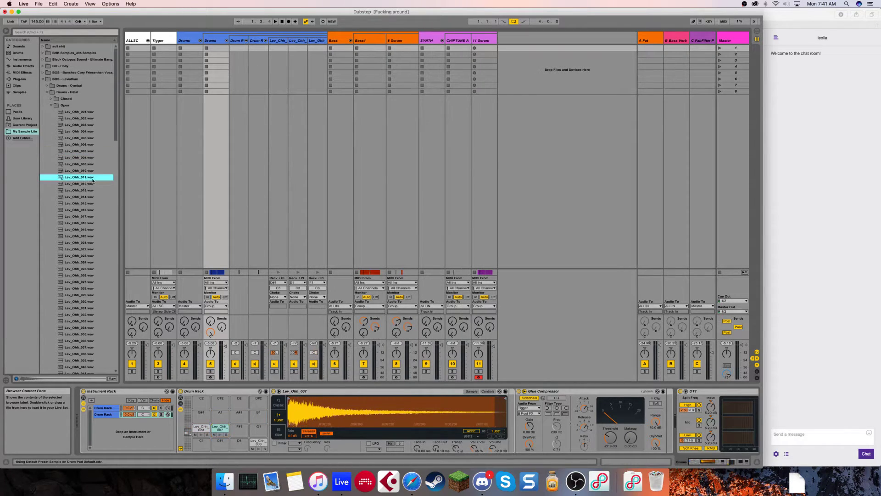
pyautogui.press('Down')
pyautogui.press('Down')
pyautogui.press('Down')
pyautogui.press('Up')
pyautogui.press('Up')
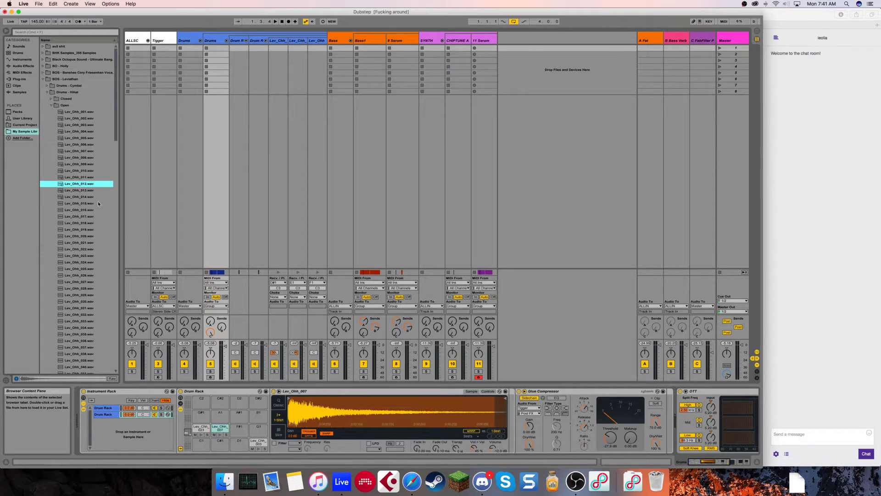
pyautogui.moveTo(225, 427); pyautogui.dragTo(236, 428)
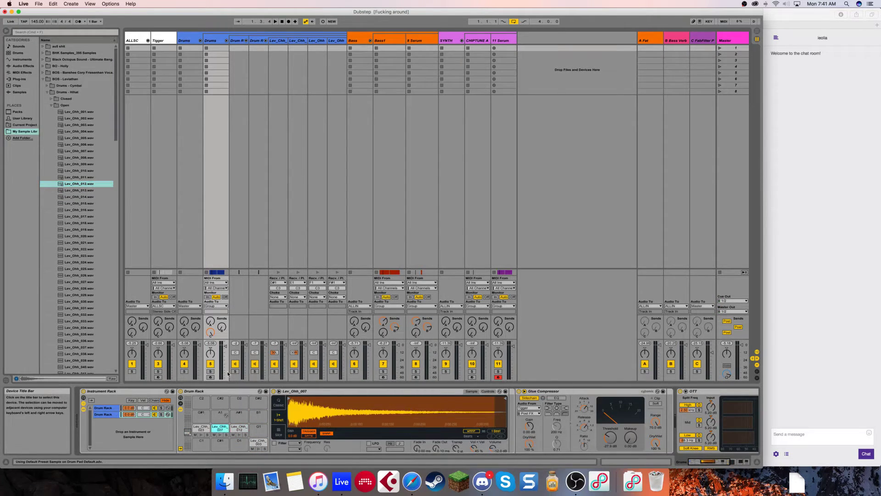
pyautogui.moveTo(314, 353); pyautogui.dragTo(313, 367)
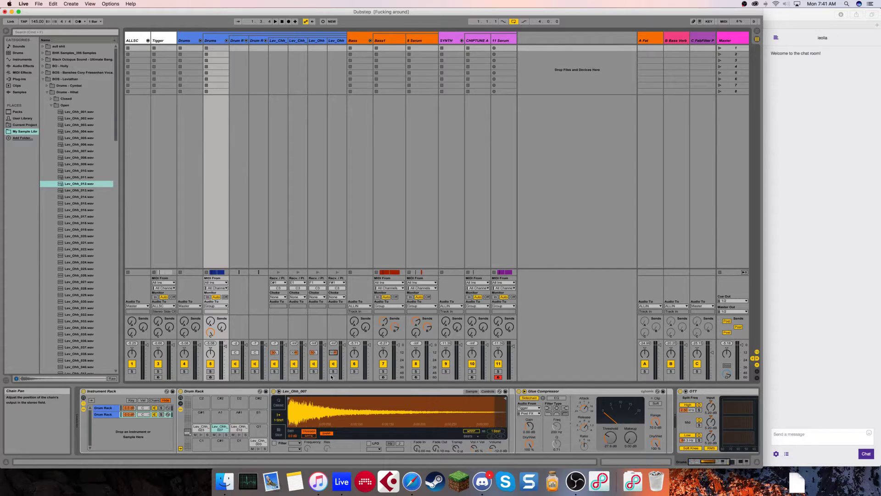
# Audition a few more open hi-hats and several crash cymbals from the Leviathan pack.
pyautogui.click(93, 223)
pyautogui.click(66, 177)
pyautogui.click(79, 230)
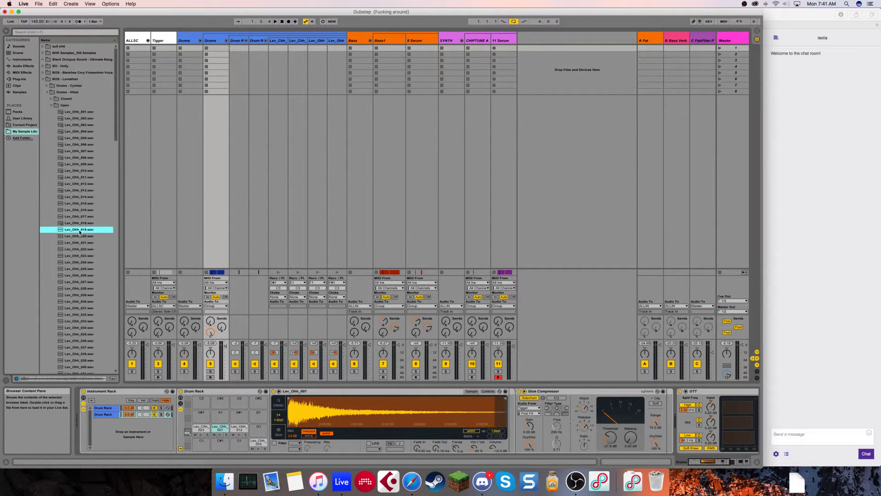
pyautogui.click(52, 106)
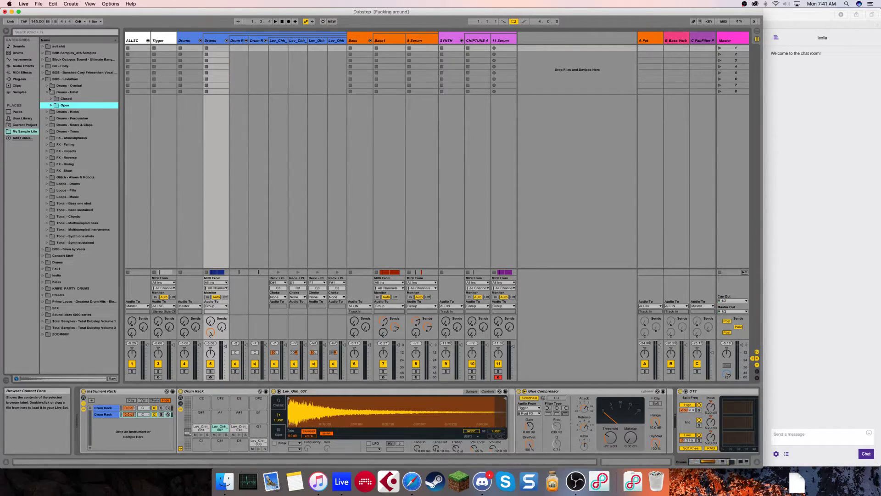
pyautogui.click(47, 86)
pyautogui.doubleClick(58, 93)
pyautogui.click(75, 106)
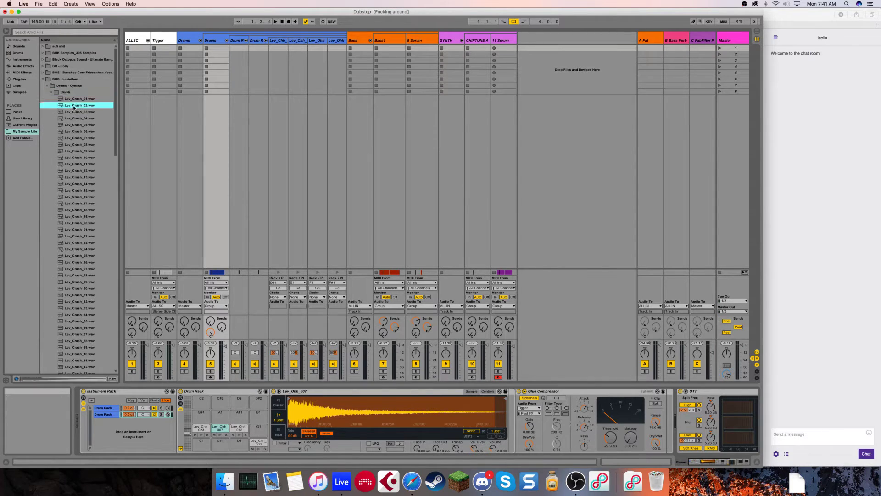
pyautogui.click(77, 125)
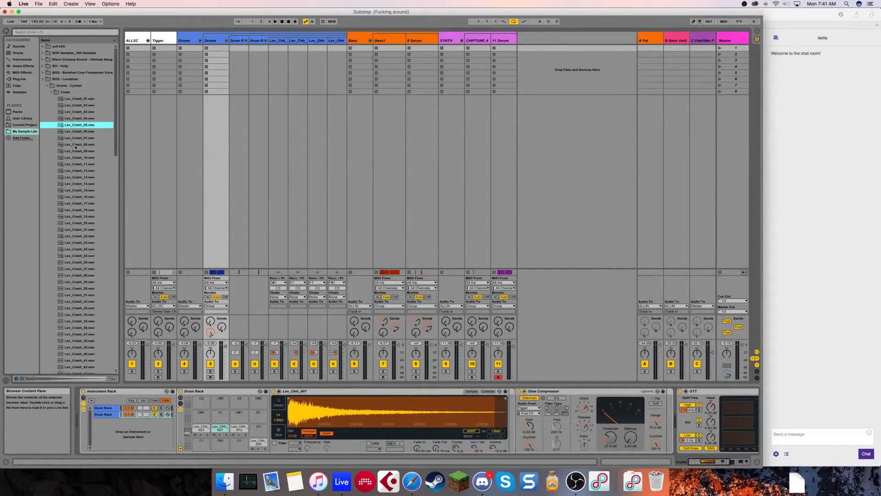
pyautogui.click(77, 164)
pyautogui.click(82, 191)
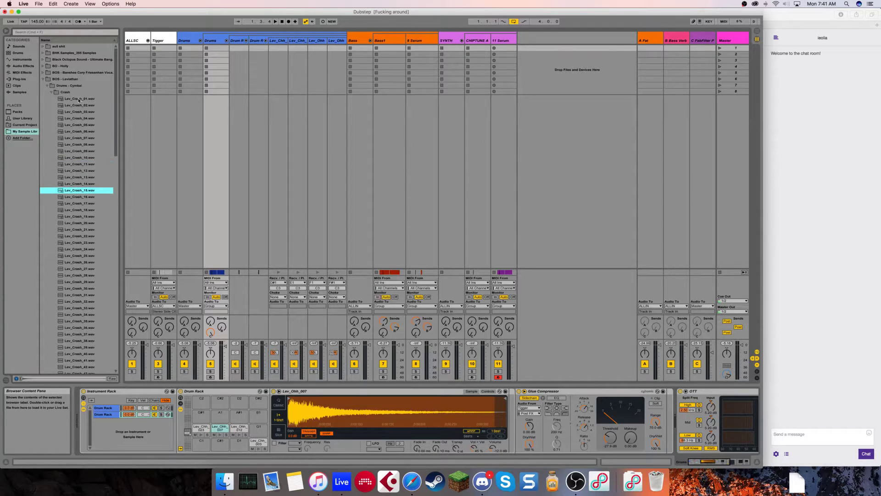
# Load Lev_Ride_08.wav from the Leviathan ride cymbals onto the Drum Rack's G1 pad and preview it.
pyautogui.click(50, 93)
pyautogui.click(52, 99)
pyautogui.click(52, 99)
pyautogui.click(51, 105)
pyautogui.click(67, 157)
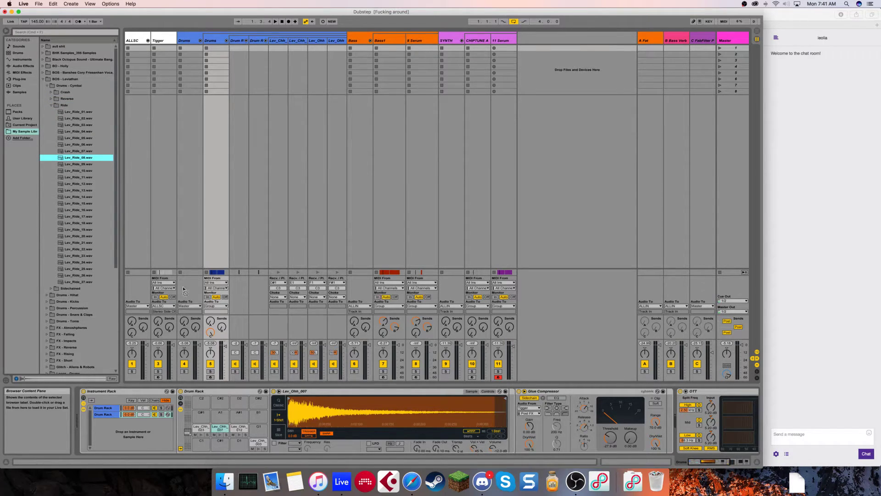
pyautogui.moveTo(260, 431); pyautogui.dragTo(258, 430)
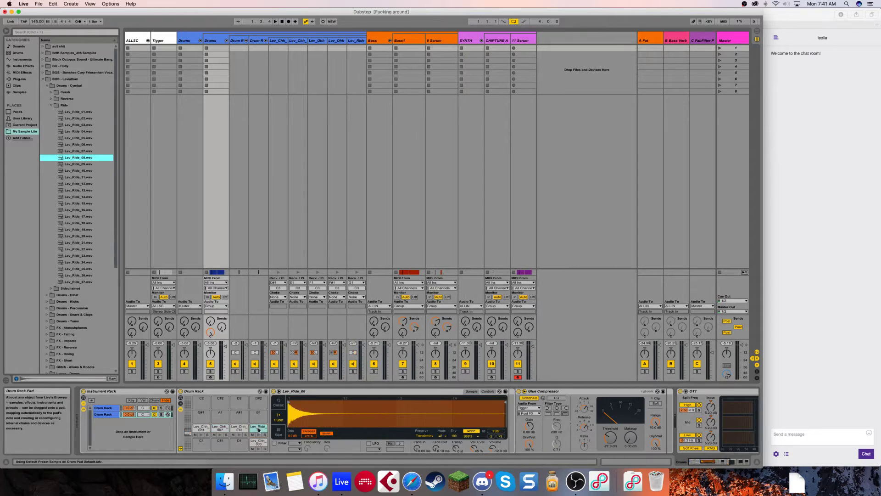
pyautogui.click(258, 435)
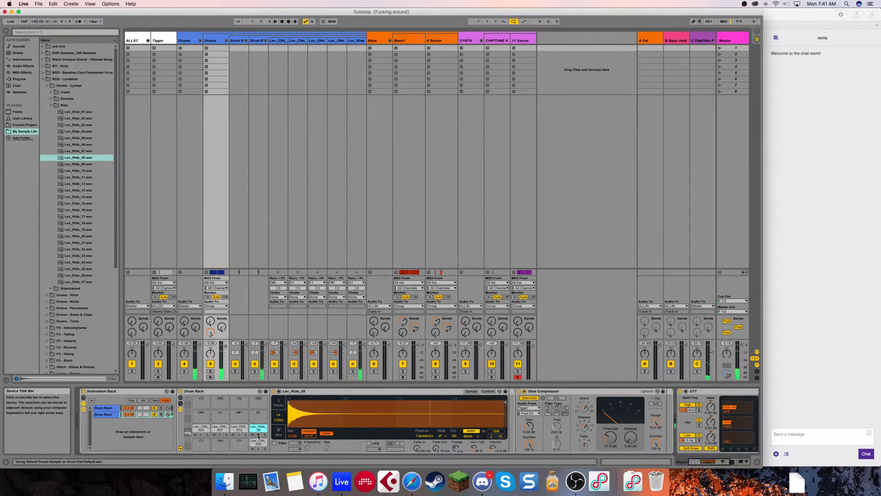
# Preview the Drum Rack's hi-hat and ride pads and readjust the panning of the open hi-hat chains.
pyautogui.scroll(10, 250, 436)
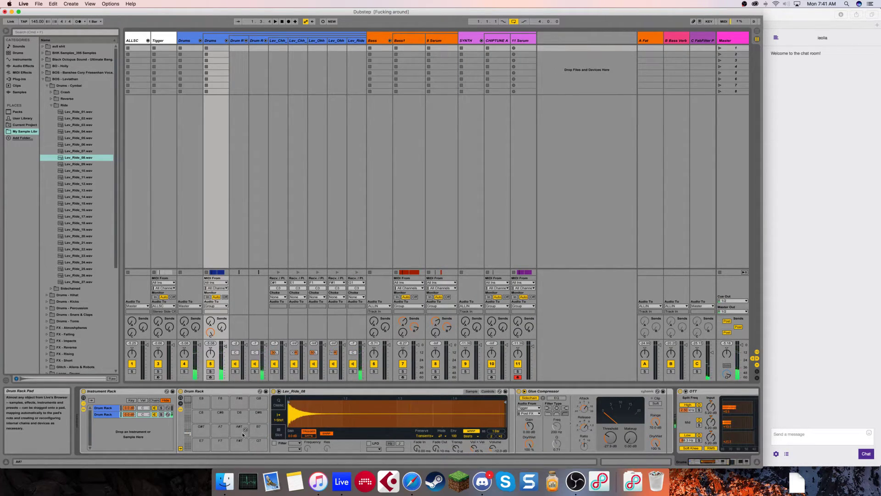
pyautogui.scroll(-10, 194, 434)
pyautogui.click(201, 435)
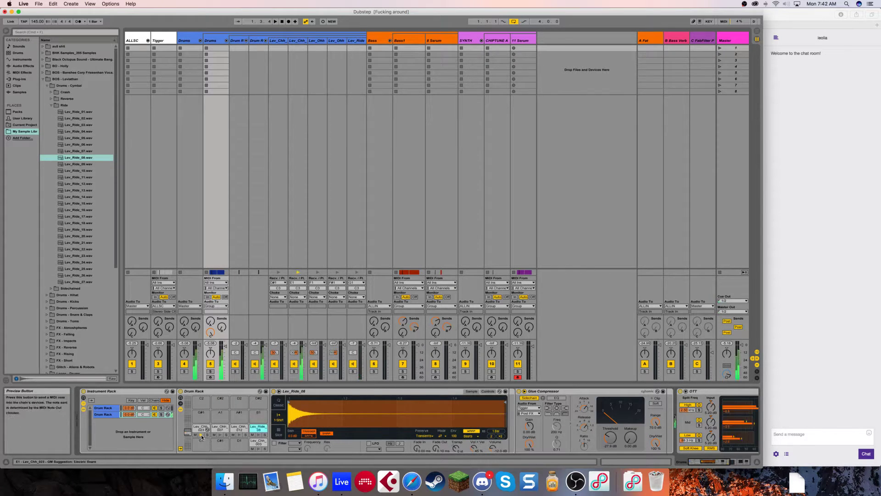
pyautogui.click(239, 435)
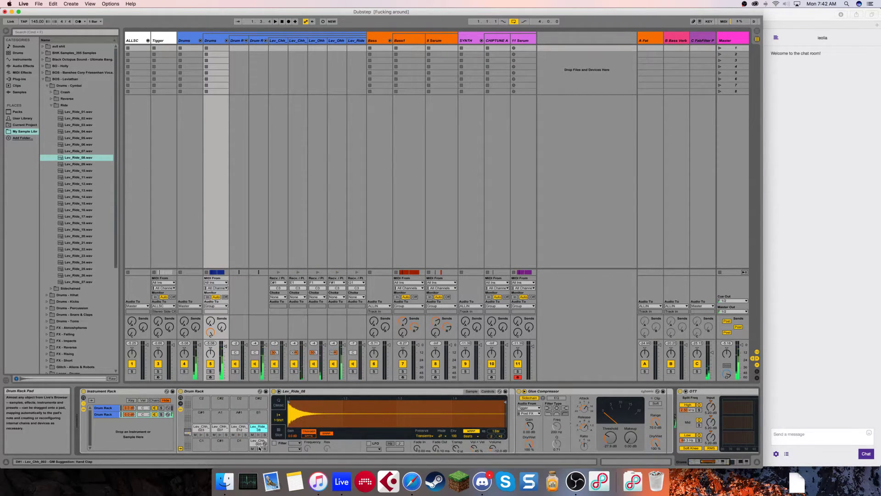
pyautogui.click(260, 435)
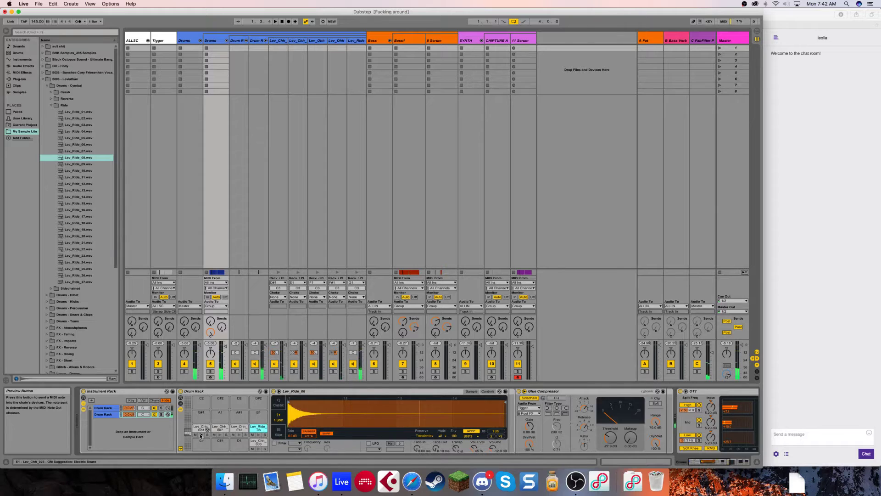
pyautogui.click(220, 434)
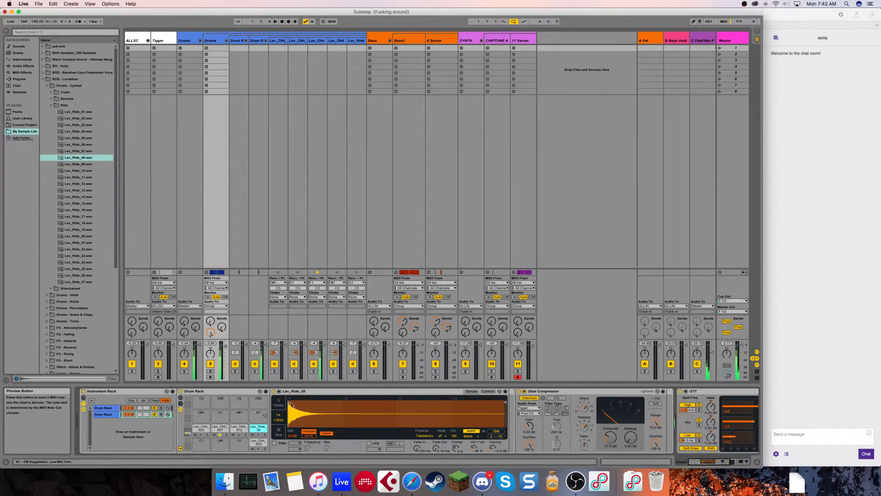
pyautogui.moveTo(317, 354); pyautogui.dragTo(317, 340)
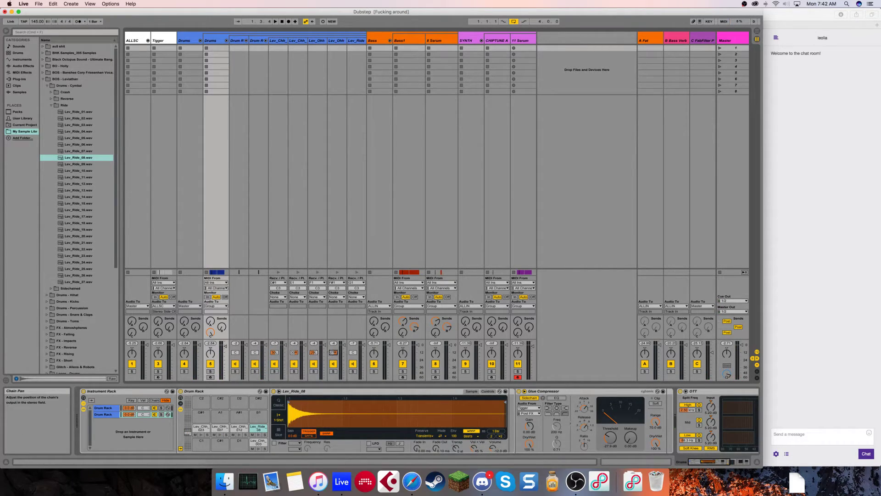
# Preview a Drum Rack pad, play the arrangement, and open the Drums track's first MIDI clip for note editing.
pyautogui.click(239, 435)
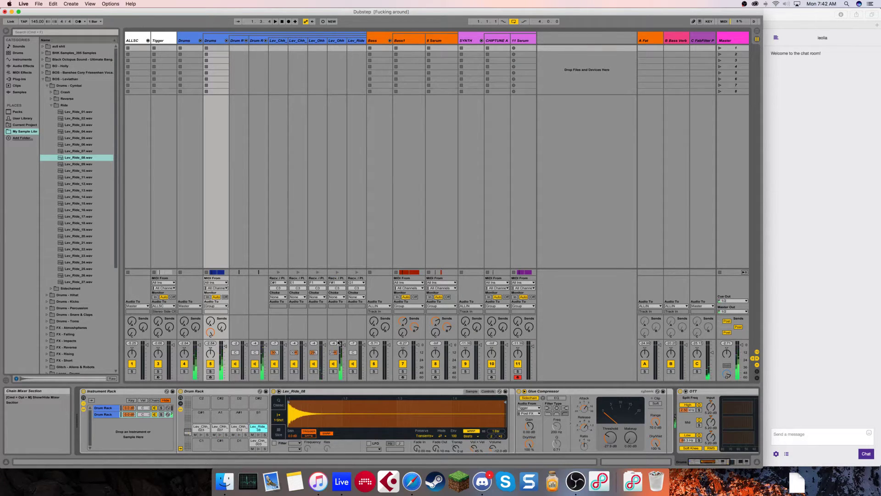
pyautogui.press('Tab')
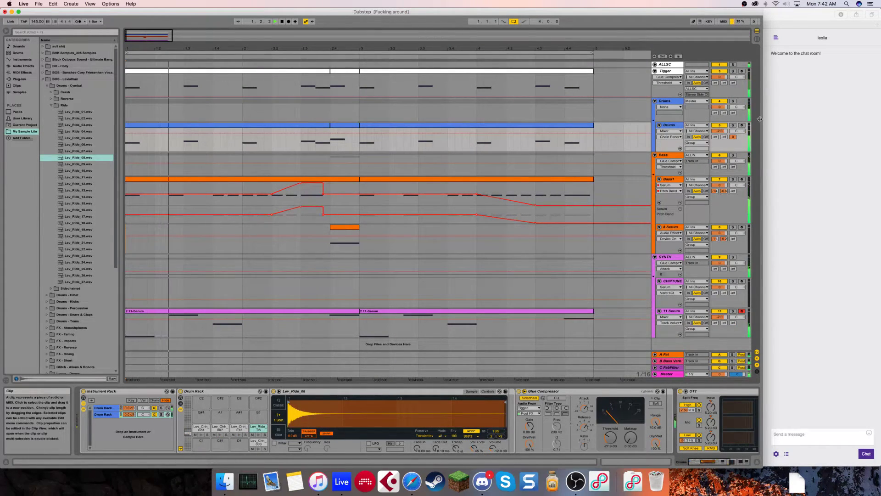
pyautogui.press('space')
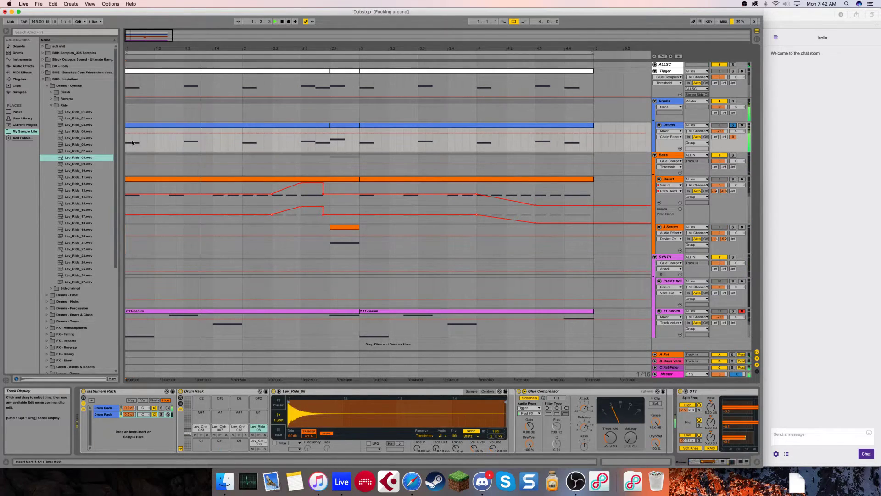
pyautogui.doubleClick(285, 125)
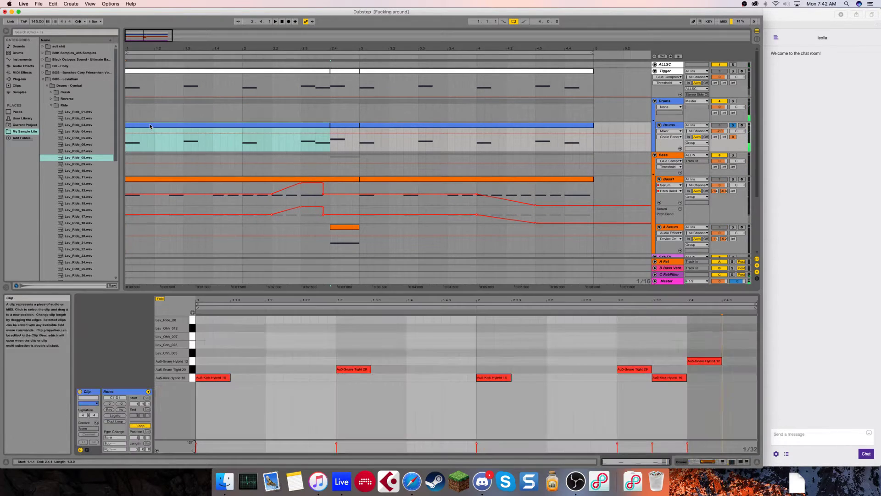
# Add two sixteenth closed hi-hat notes before the first snare: the 023 sample at 1.2.3 and the 003 sample at 1.2.4.
pyautogui.click(239, 362)
pyautogui.press('space')
pyautogui.moveTo(236, 362)
pyautogui.mouseDown()
pyautogui.moveTo(306, 345)
pyautogui.moveTo(312, 360)
pyautogui.moveTo(313, 347)
pyautogui.mouseUp()
pyautogui.doubleClick(328, 354)
pyautogui.press('space')
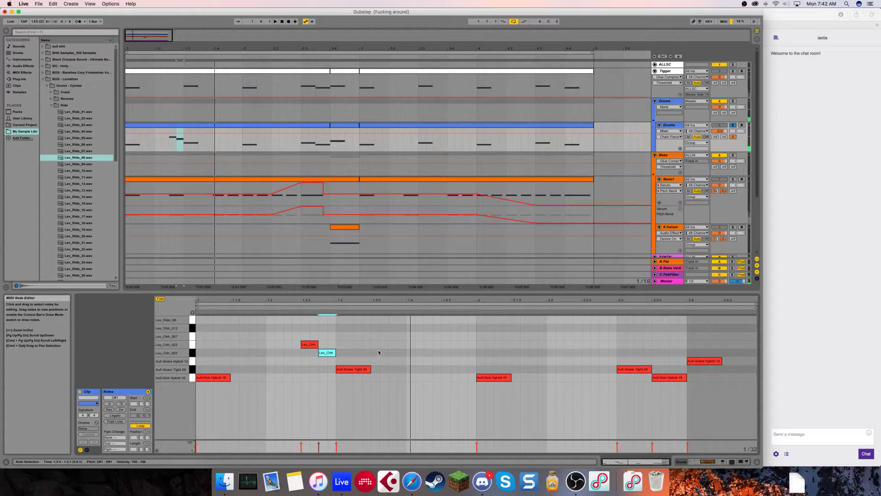
# Add Lev_Ride_08 notes at 1.2, 1.4, 2.2 and 2.4 in the drum clip and play the pattern.
pyautogui.click(374, 337)
pyautogui.doubleClick(374, 337)
pyautogui.moveTo(377, 336); pyautogui.dragTo(282, 322)
pyautogui.press('space')
pyautogui.press('space')
pyautogui.press('space')
pyautogui.press('space')
pyautogui.rightClick(287, 321)
pyautogui.click(381, 327)
pyautogui.moveTo(297, 317); pyautogui.dragTo(707, 324)
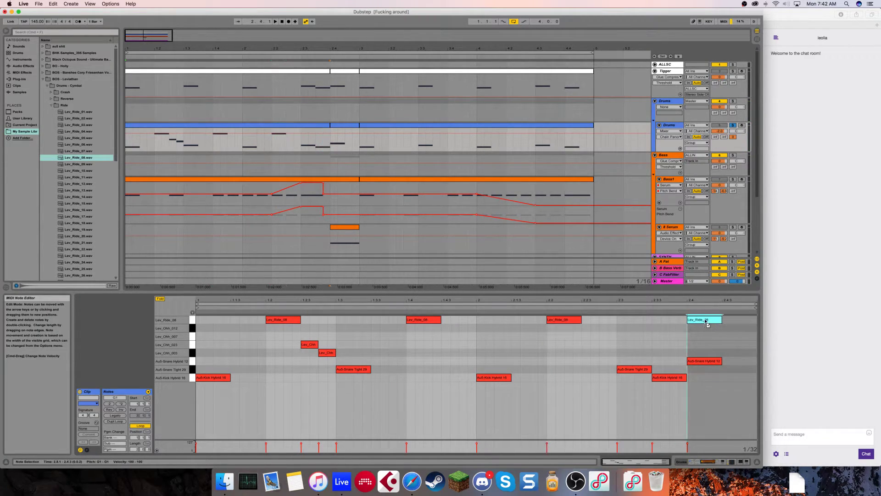
pyautogui.press('space')
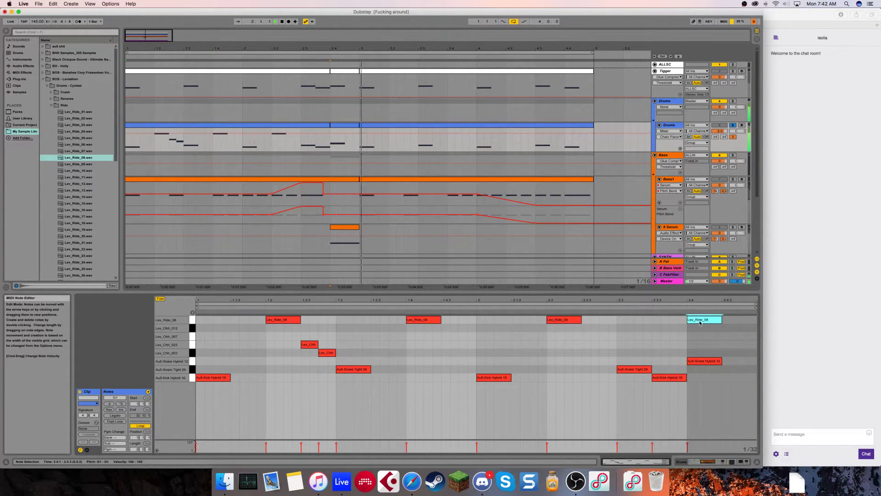
# Consolidate the first two Drums clips into one and place a Lev_Ride_08 note at 2.4.
pyautogui.scroll(-2, 496, 248)
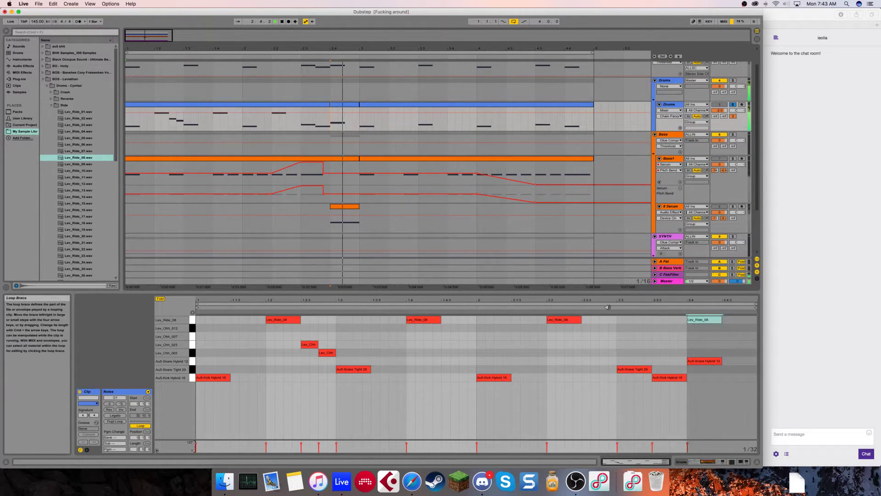
pyautogui.keyDown('shift'); pyautogui.click(315, 106); pyautogui.keyUp('shift')
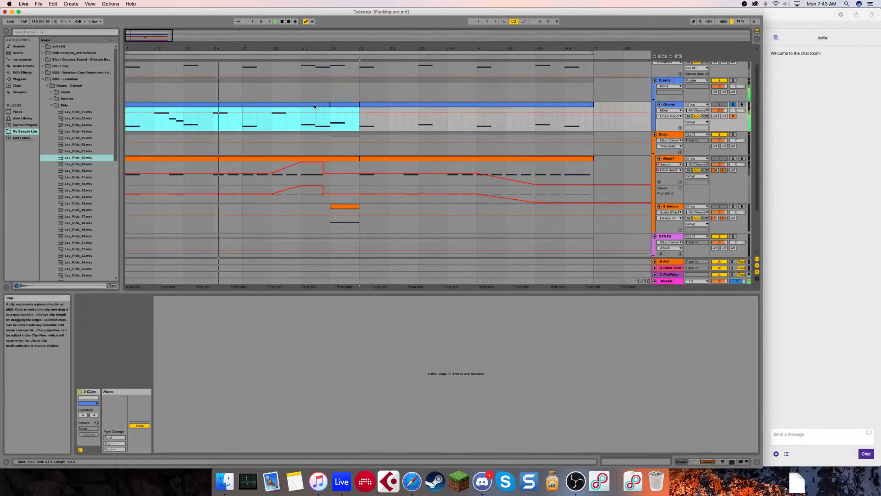
pyautogui.press('super+j')
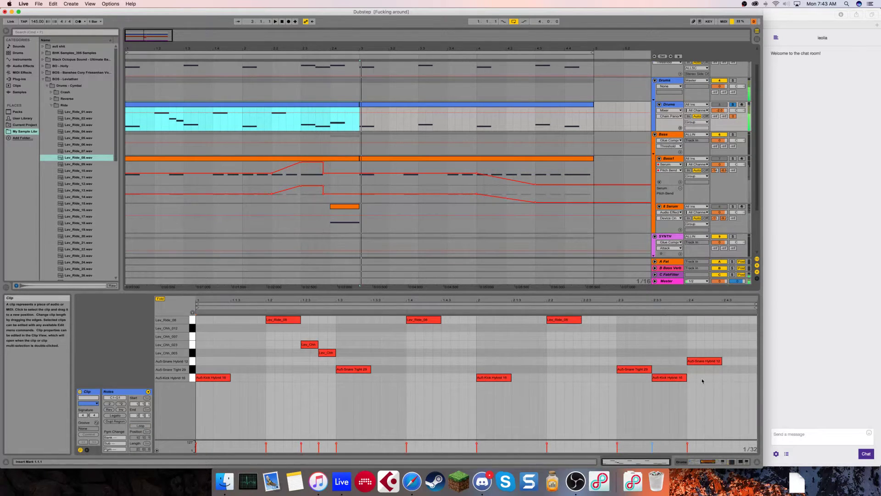
pyautogui.moveTo(575, 321); pyautogui.dragTo(729, 327)
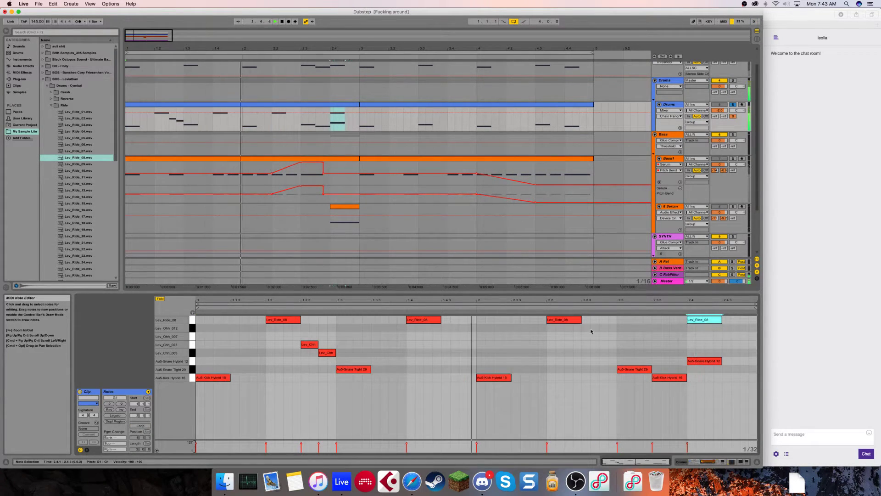
# Copy the 023 closed hi-hat note to 1.4.3 and lengthen it up to the kick at bar 2.
pyautogui.click(310, 344)
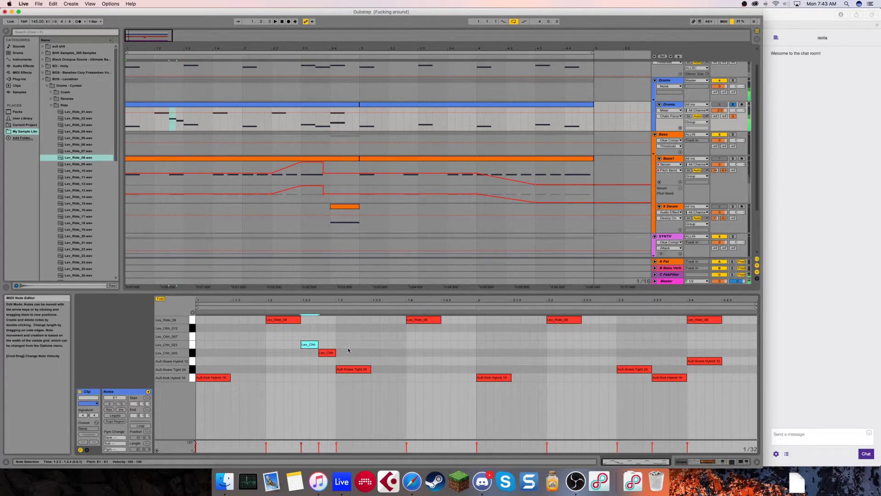
pyautogui.moveTo(312, 345); pyautogui.dragTo(393, 337)
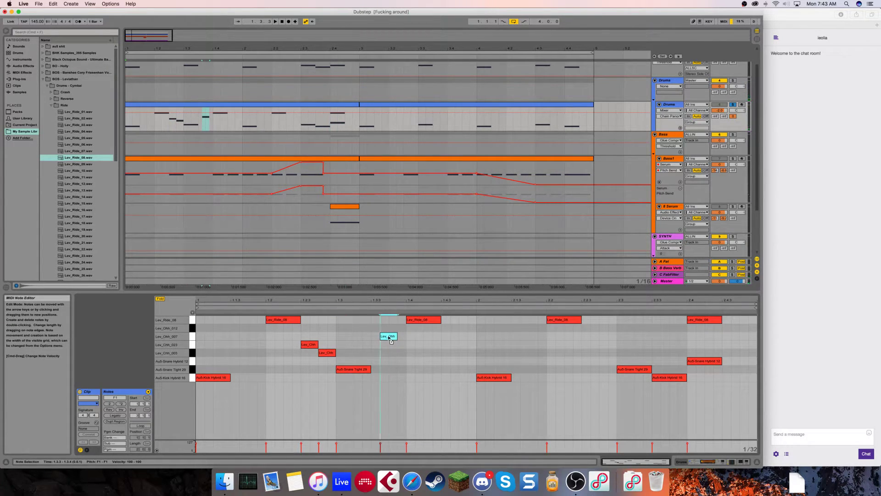
pyautogui.press('space')
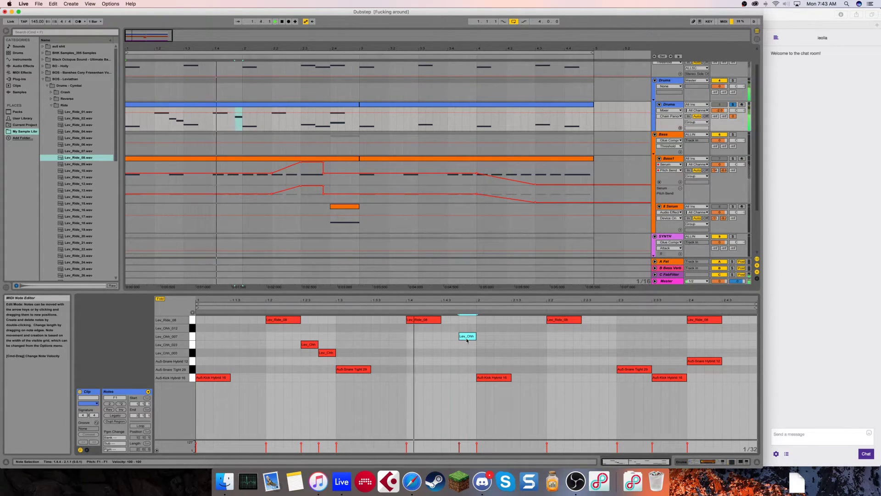
pyautogui.moveTo(467, 340); pyautogui.dragTo(449, 342)
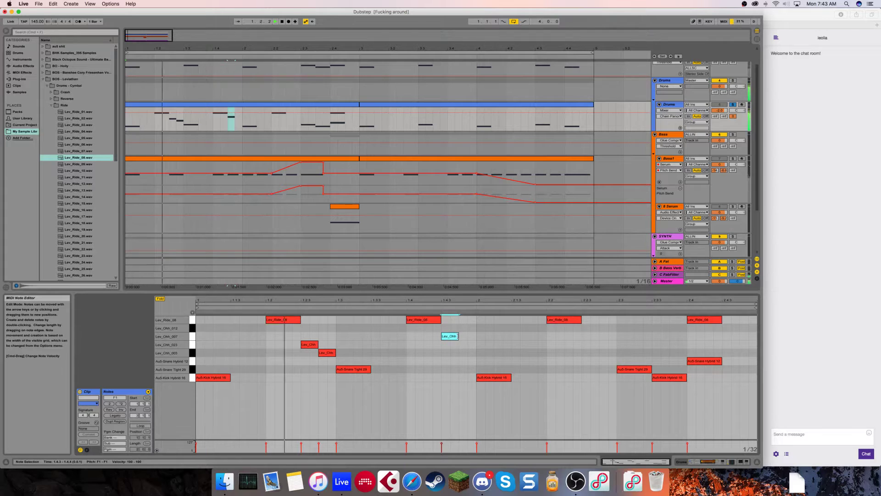
pyautogui.moveTo(468, 336)
pyautogui.mouseDown()
pyautogui.moveTo(476, 336)
pyautogui.moveTo(462, 348)
pyautogui.mouseUp()
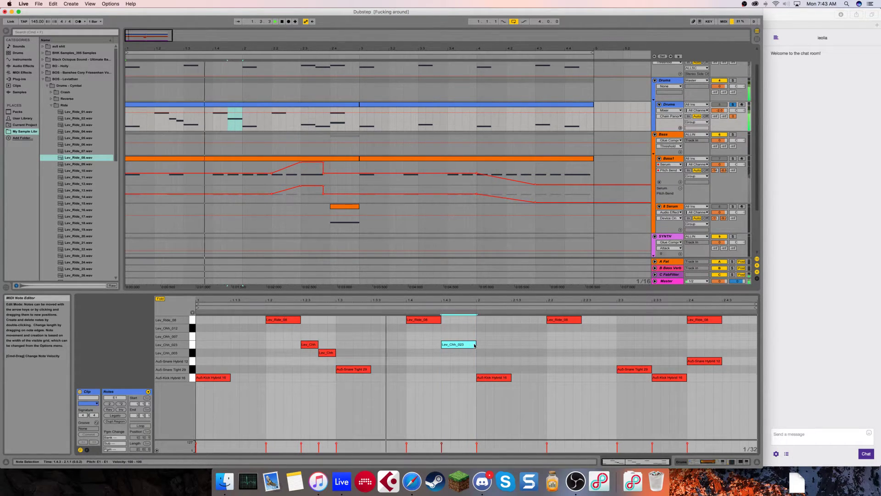
# Add short hi-hat notes in bar 2: sample 007 at 2.1.3, 023 at 2.1.4 and 2.3.2, and 003 at 2.3.4.
pyautogui.moveTo(457, 346); pyautogui.dragTo(678, 352)
pyautogui.click(535, 343)
pyautogui.press('space')
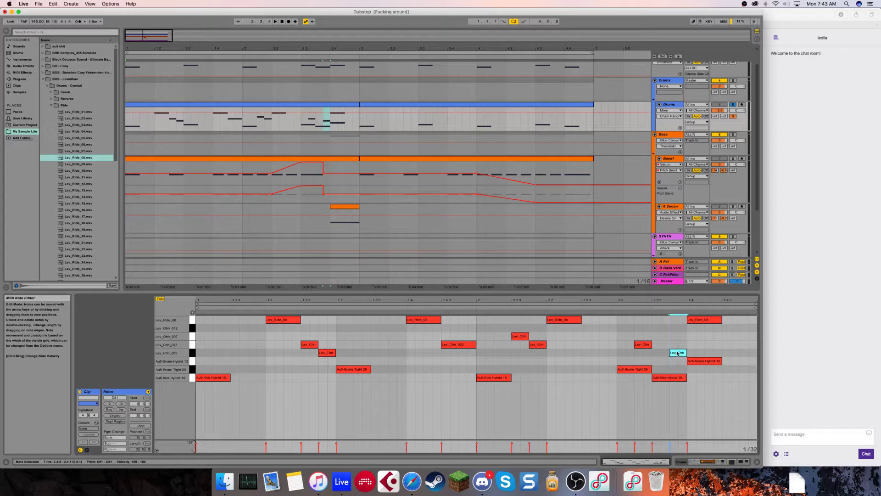
pyautogui.press('space')
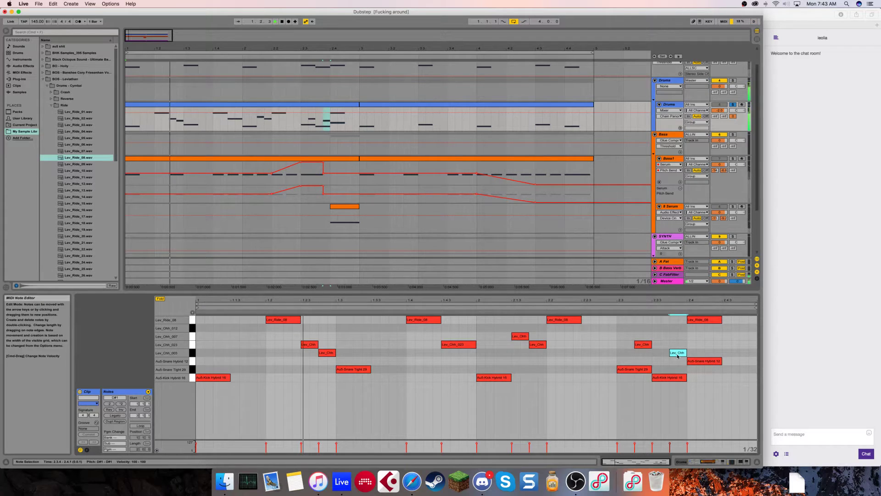
# Add a 012 open hi-hat note from 2.4.3 to the clip's end and loop the arrangement over this clip.
pyautogui.moveTo(686, 357); pyautogui.dragTo(756, 329)
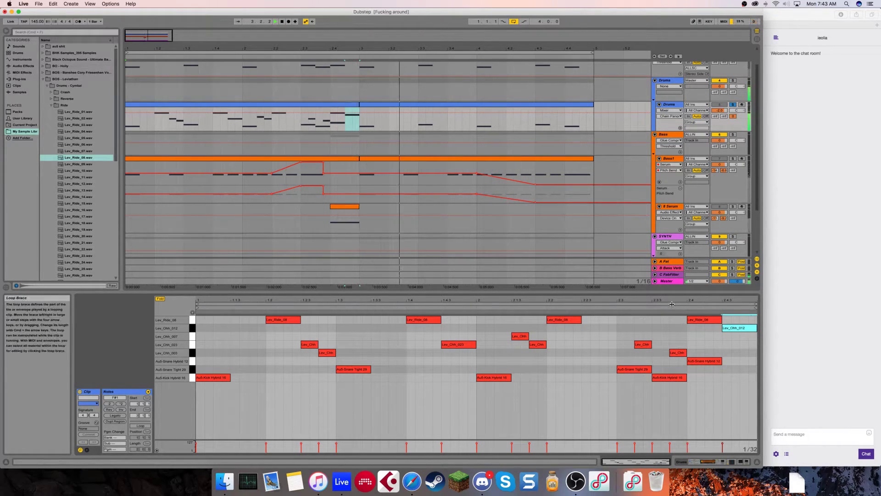
pyautogui.click(347, 106)
pyautogui.press('super+l')
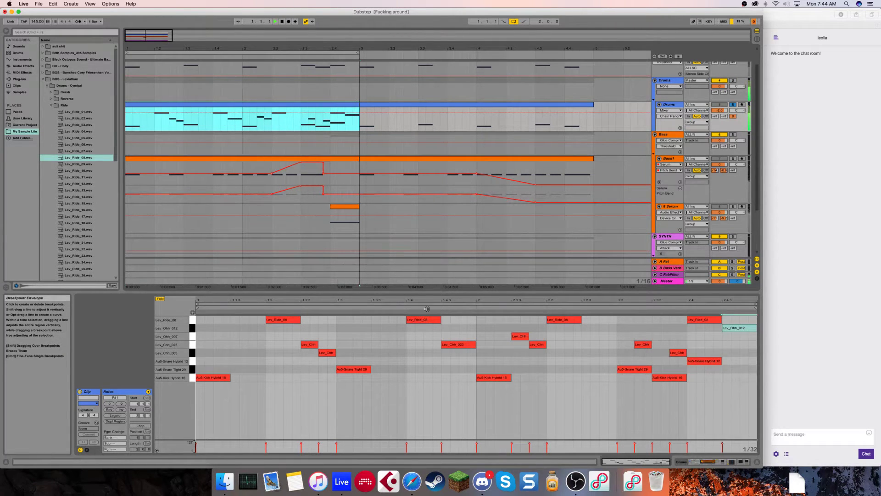
# Add a 003 closed hi-hat note from 2.2.3 to the snare at 2.3.
pyautogui.rightClick(537, 344)
pyautogui.click(582, 342)
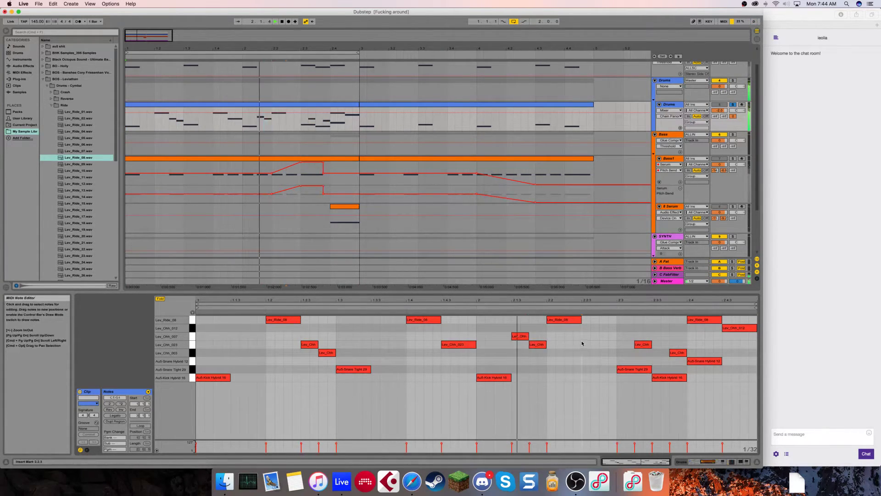
pyautogui.doubleClick(590, 344)
pyautogui.moveTo(590, 344); pyautogui.dragTo(616, 352)
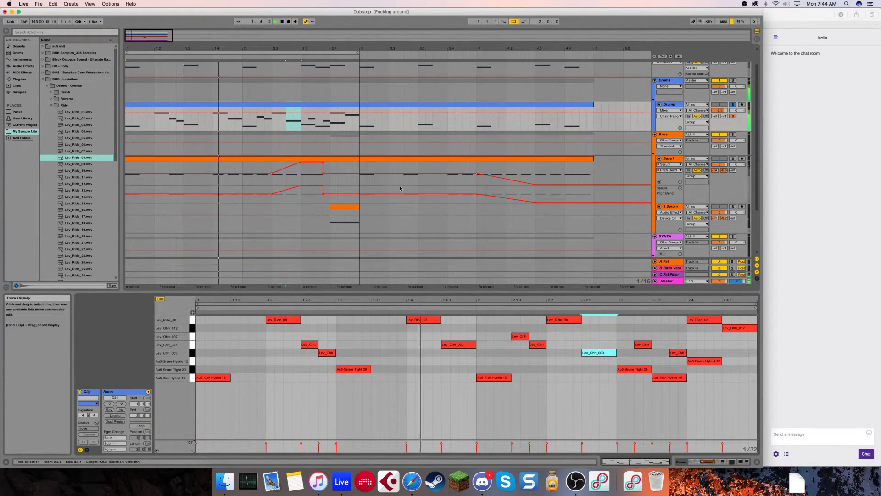
# Show the Drums track's devices and look over its effect chain while the loop plays.
pyautogui.click(669, 105)
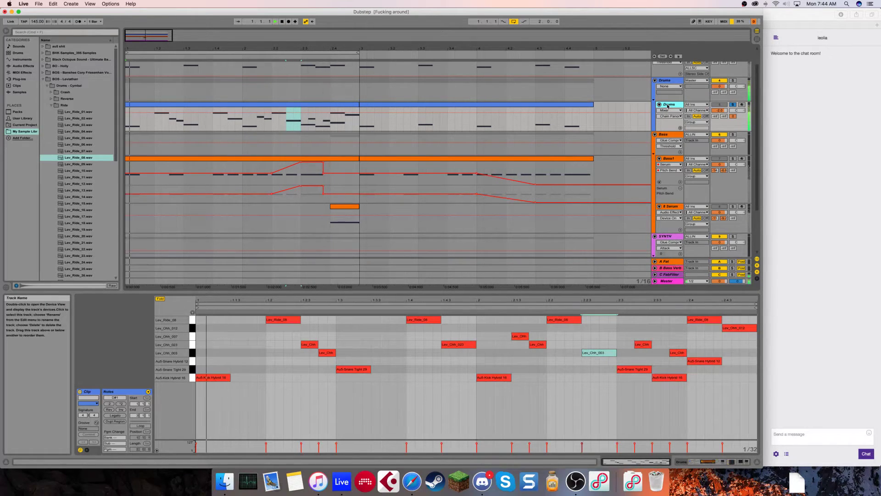
pyautogui.doubleClick(669, 106)
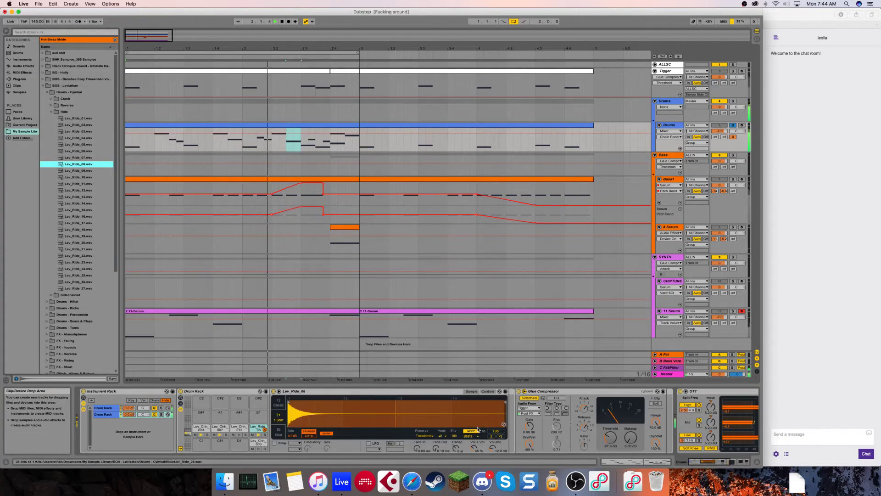
pyautogui.hscroll(10, 571, 423)
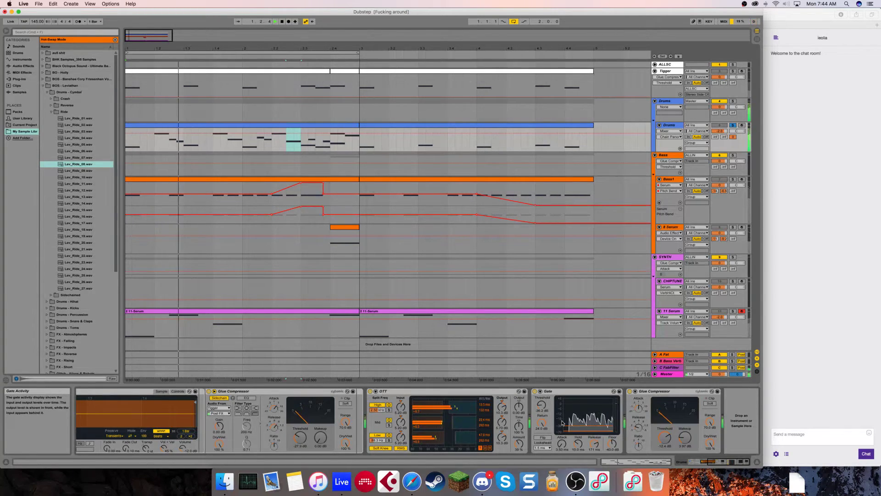
pyautogui.hscroll(-10, 573, 423)
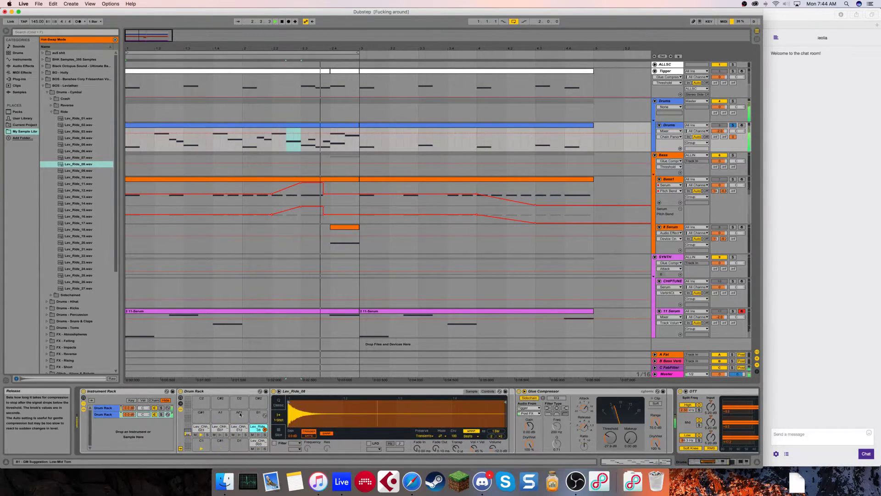
# Lower the threshold of the second Drum Rack chain's sidechained Glue Compressor and adjust its attack in the Session mixer.
pyautogui.press('Tab')
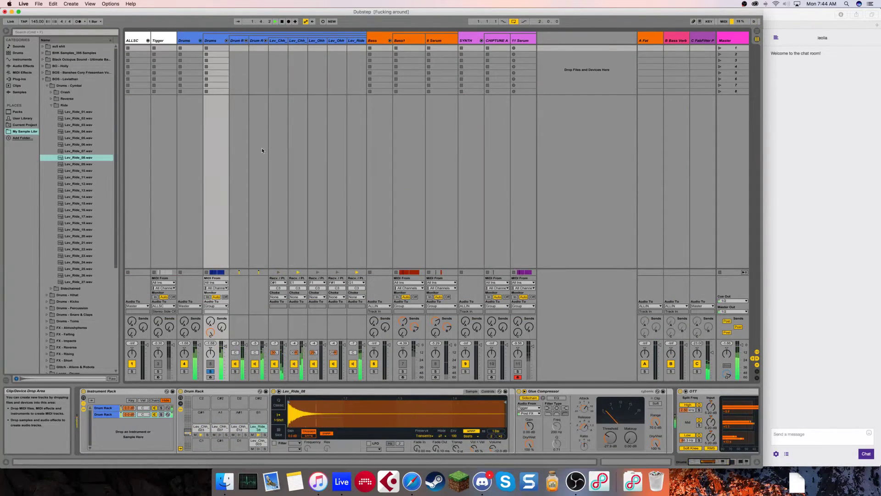
pyautogui.click(258, 41)
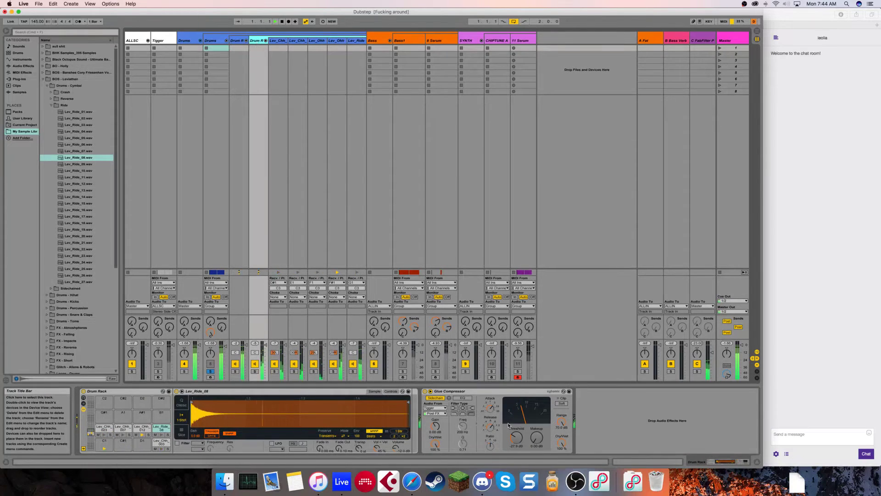
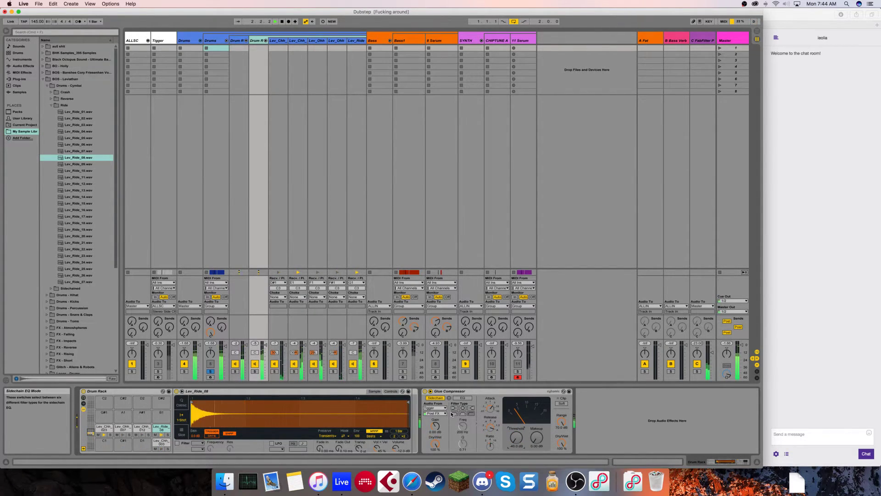
pyautogui.click(432, 393)
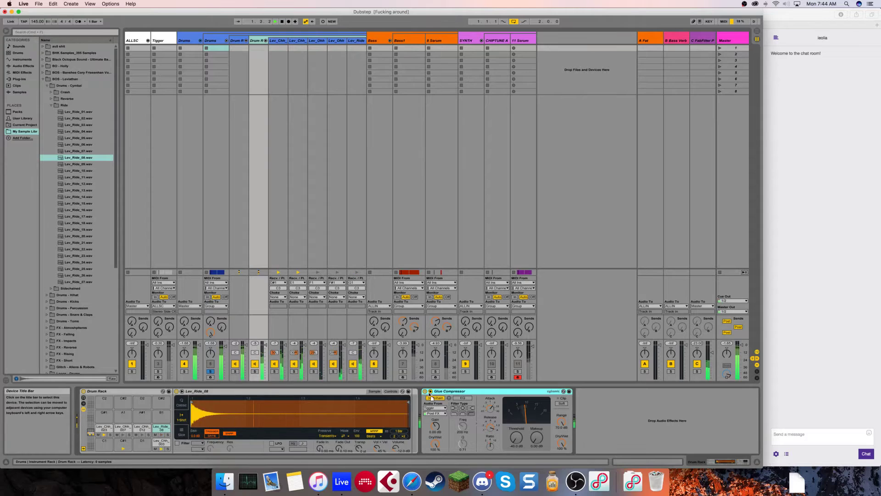
pyautogui.moveTo(418, 393); pyautogui.dragTo(413, 394)
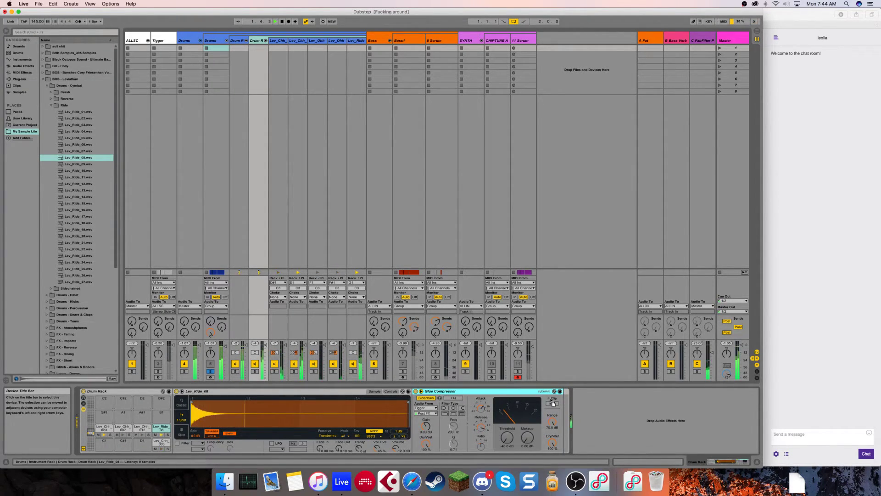
pyautogui.moveTo(578, 400); pyautogui.dragTo(577, 400)
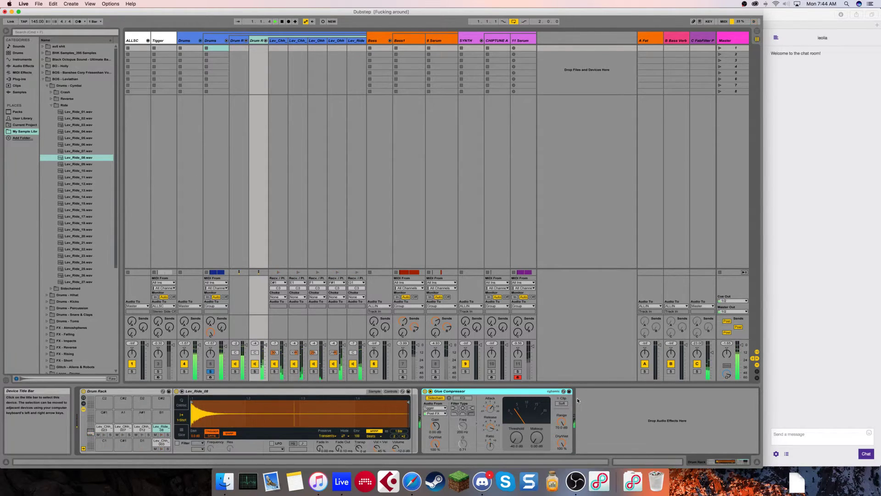
pyautogui.click(491, 411)
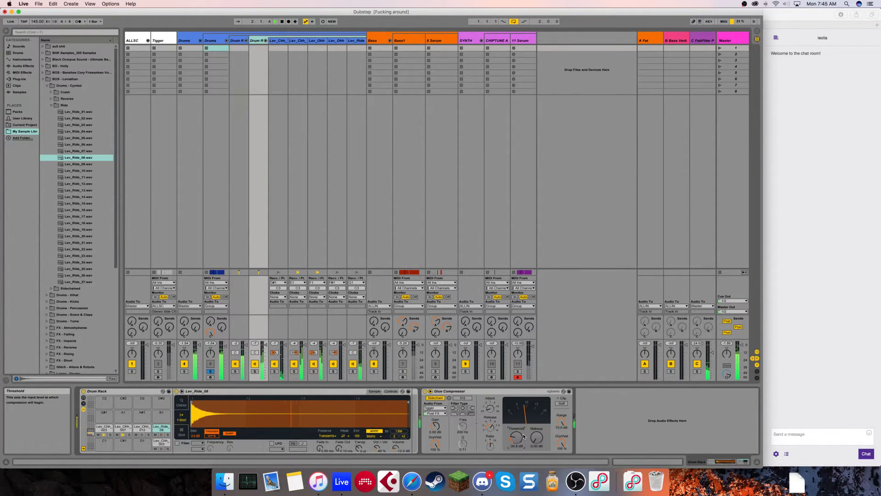
# Set the second Drum Rack chain's volume in the Instrument Rack to -4 dB.
pyautogui.press('Tab')
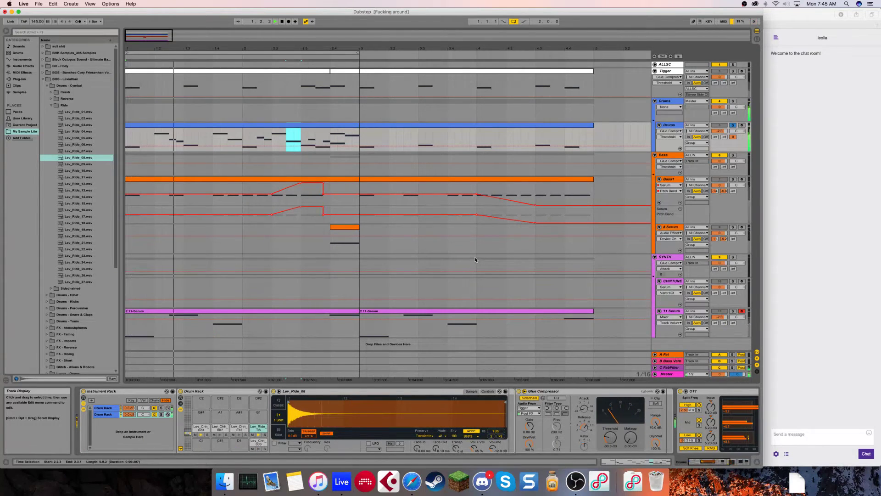
pyautogui.click(130, 415)
pyautogui.write('-4')
pyautogui.press('Return')
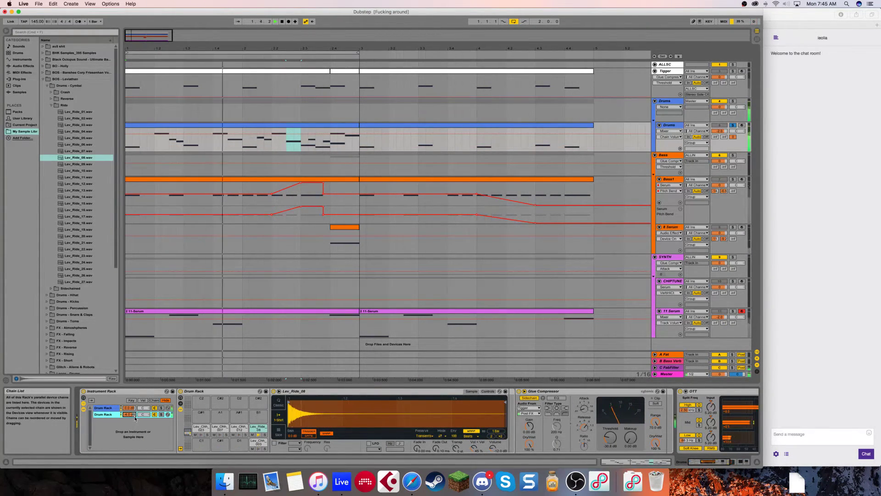
# Unsolo the Drums track and play the full mix from the start of the arrangement.
pyautogui.press('Tab')
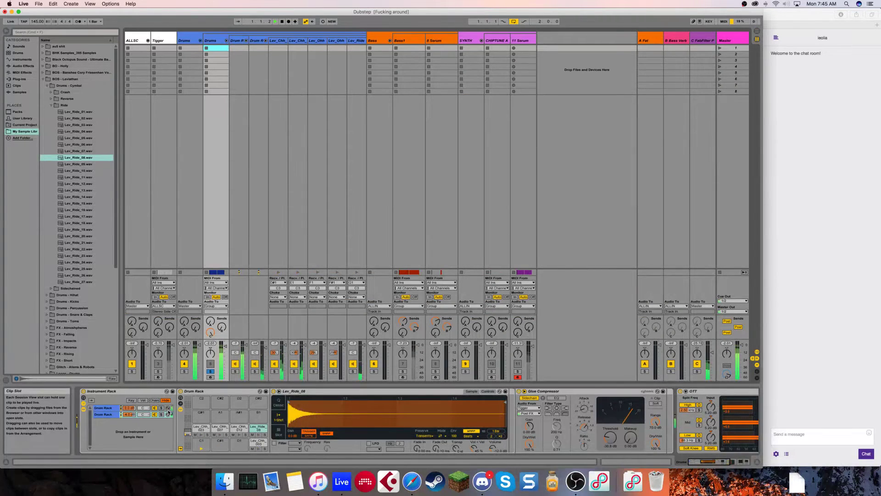
pyautogui.press('Tab')
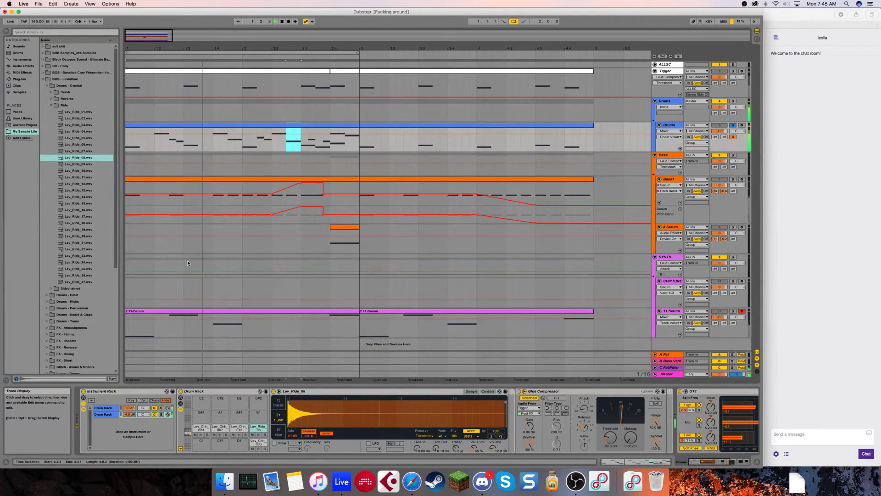
pyautogui.click(733, 125)
pyautogui.click(791, 129)
pyautogui.click(189, 253)
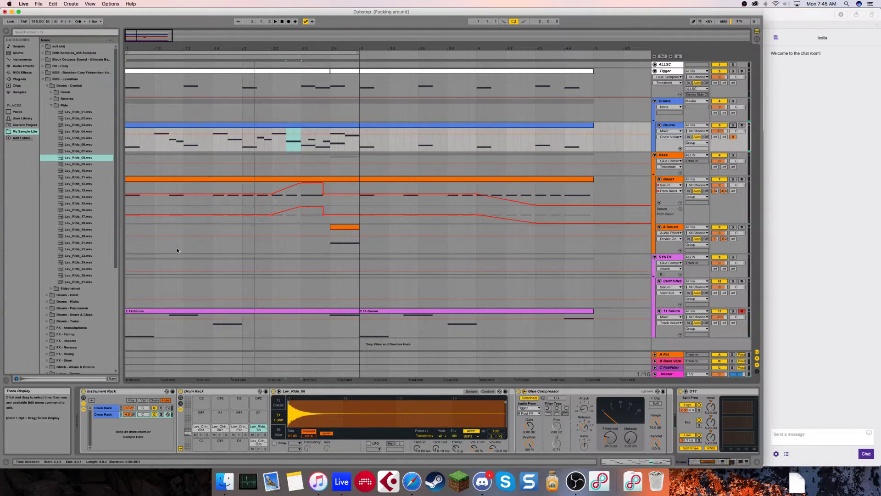
pyautogui.click(131, 232)
pyautogui.press('space')
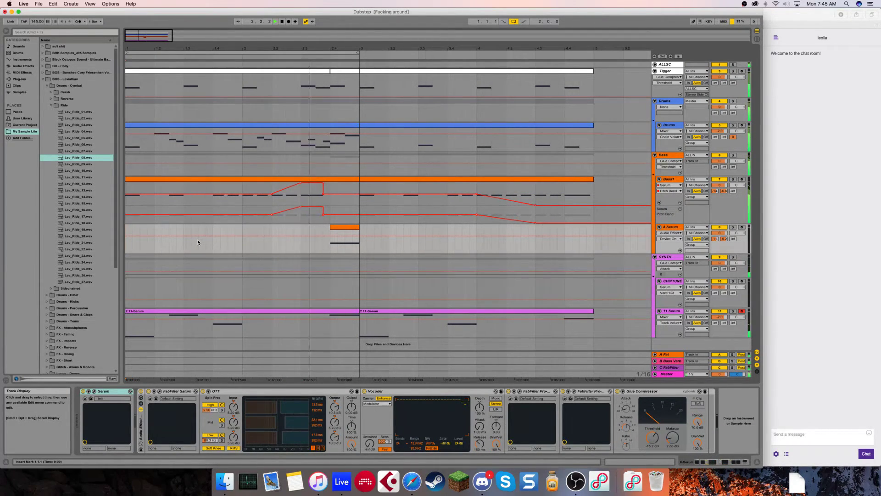
# Duplicate the first two-bar Drums clip over the second one and loop all four bars from 1.1.1 to 5.1.1.
pyautogui.click(252, 127)
pyautogui.press('super+d')
pyautogui.click(340, 53)
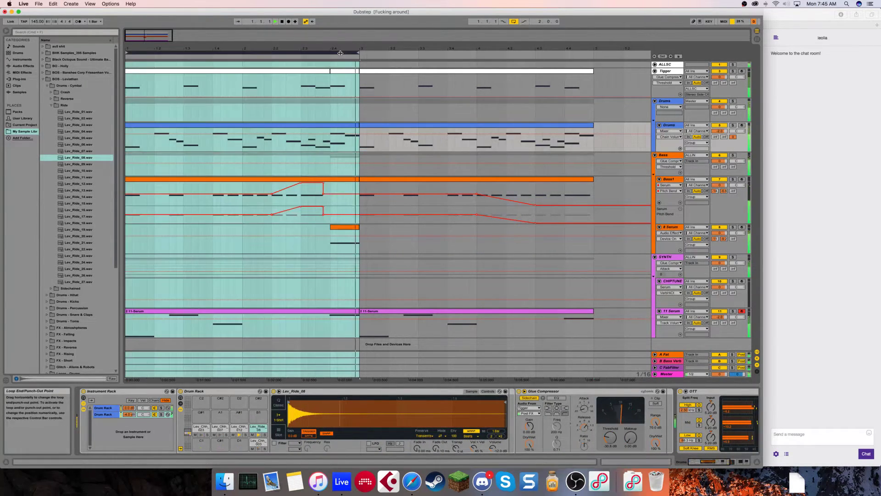
pyautogui.click(354, 127)
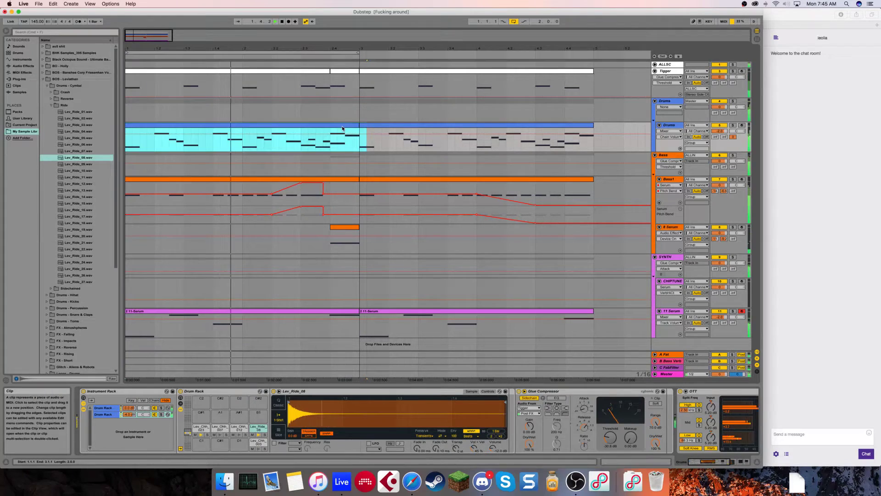
pyautogui.keyDown('shift'); pyautogui.click(370, 129); pyautogui.keyUp('shift')
pyautogui.press('super+l')
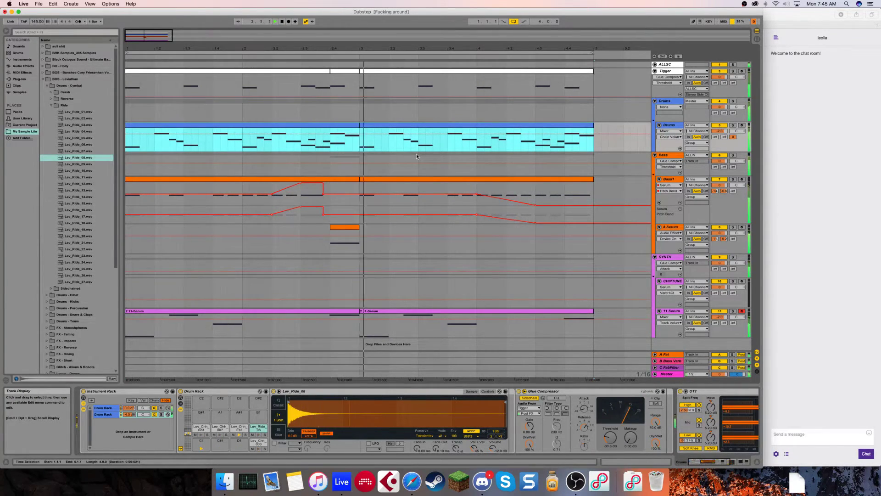
# Fine-tune the second Drum Rack chain's volume in the Instrument Rack and rename the chain High Hats.
pyautogui.click(132, 414)
pyautogui.moveTo(132, 416); pyautogui.dragTo(133, 413)
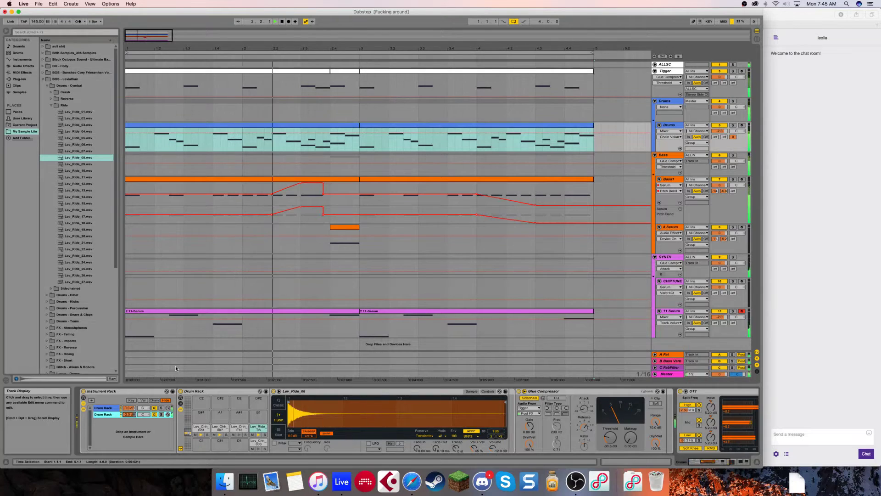
pyautogui.doubleClick(105, 415)
pyautogui.write('High Hats')
pyautogui.press('Return')
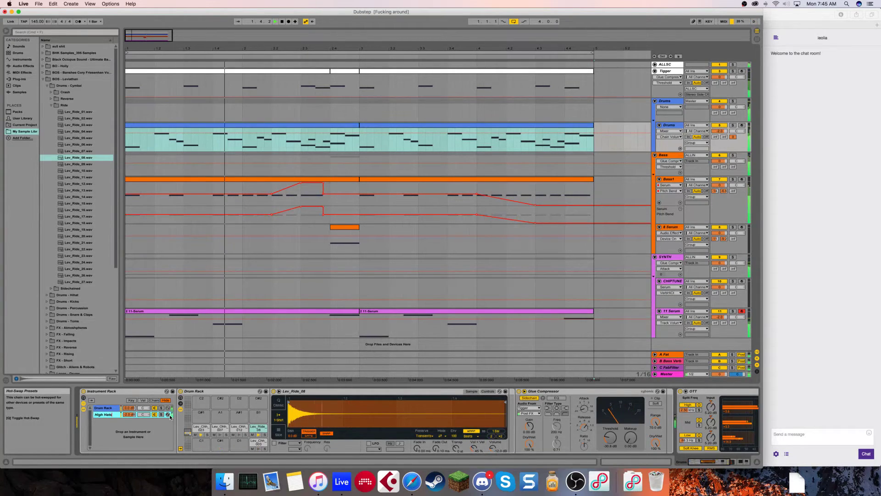
# Rename the first Drum Rack chain Hard Perc and play the loop to check the mix.
pyautogui.doubleClick(104, 408)
pyautogui.write('Hard')
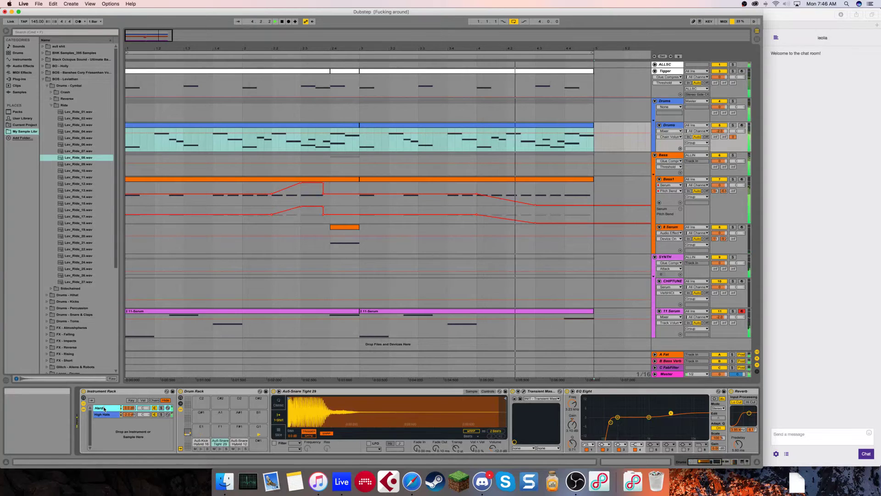
pyautogui.write(' Snc')
pyautogui.press('Return')
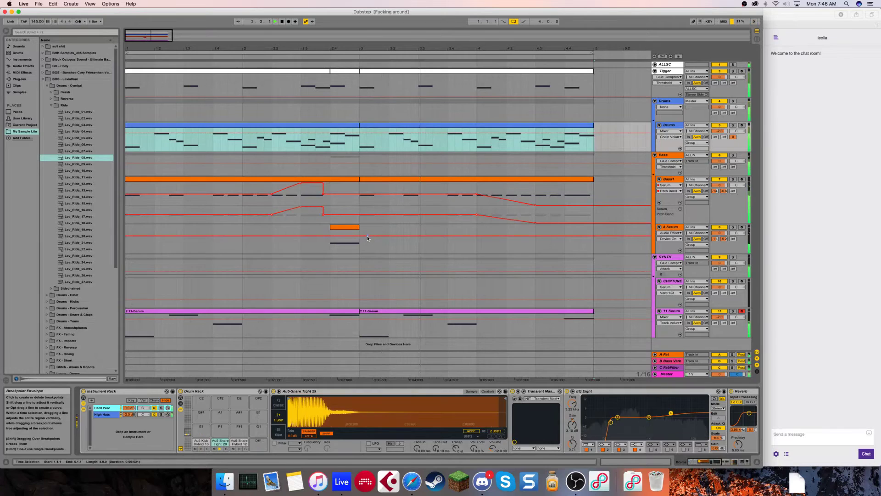
pyautogui.press('space')
pyautogui.press('space')
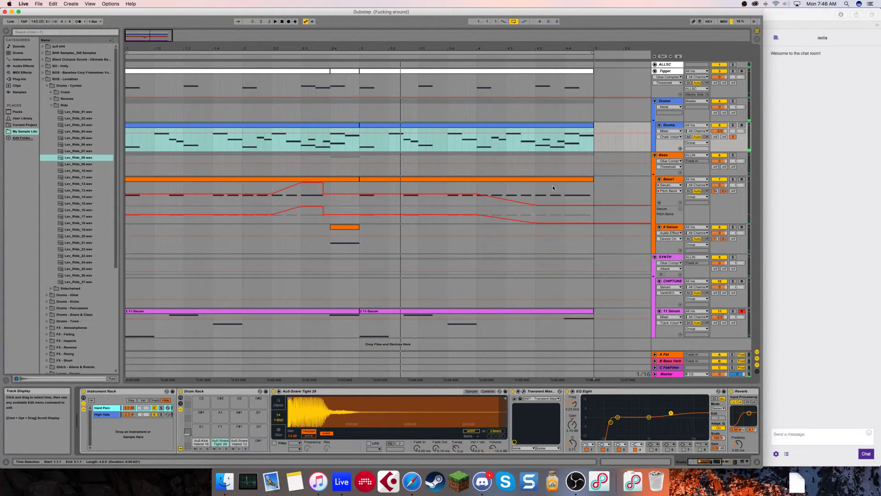
# Insert a MIDI track after the Bass group, colour it white and name it SUB.
pyautogui.click(525, 180)
pyautogui.click(675, 156)
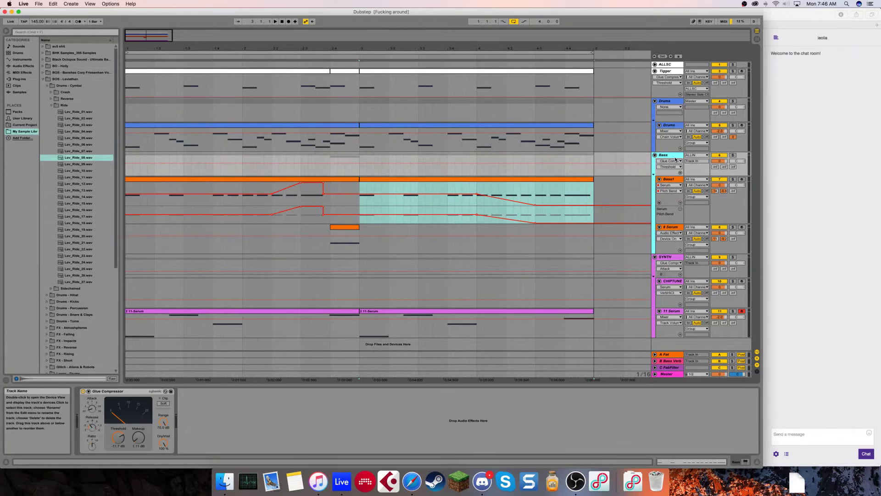
pyautogui.press('super+shift+t')
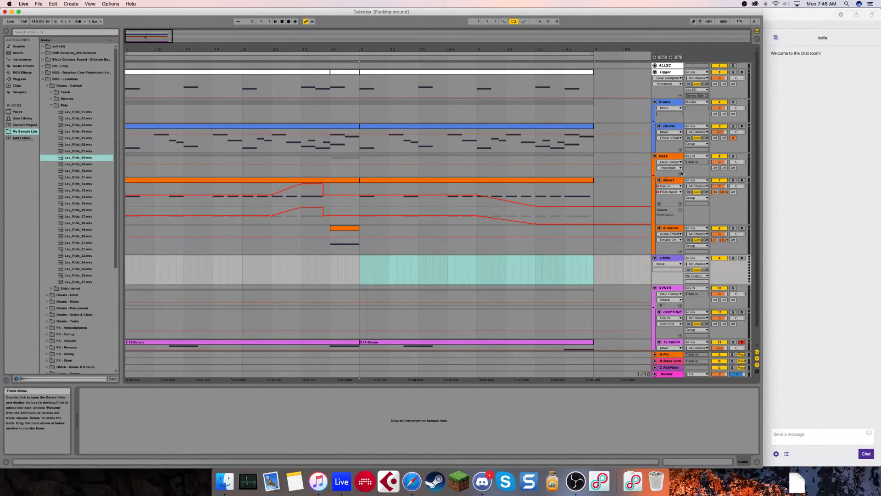
pyautogui.rightClick(669, 262)
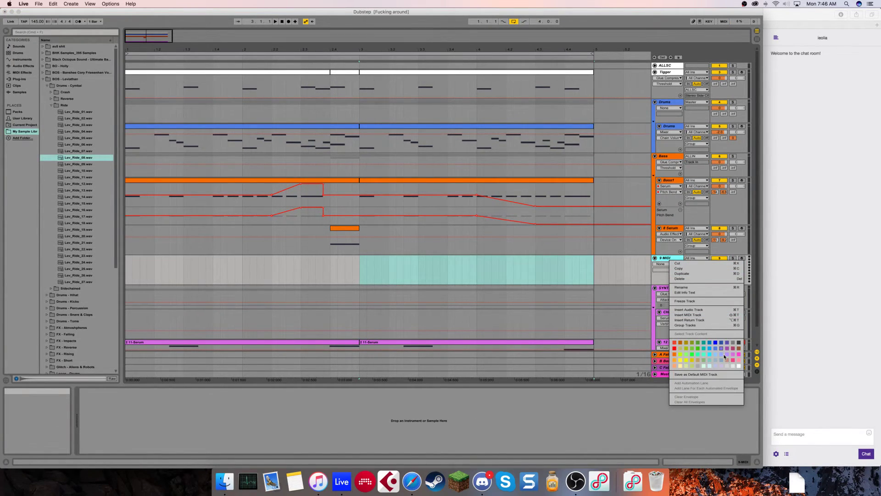
pyautogui.click(739, 366)
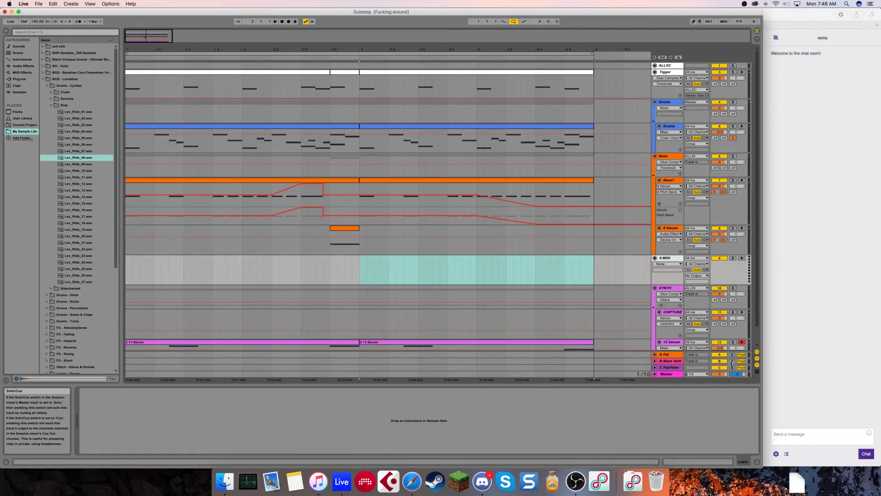
pyautogui.press('space')
pyautogui.click(655, 258)
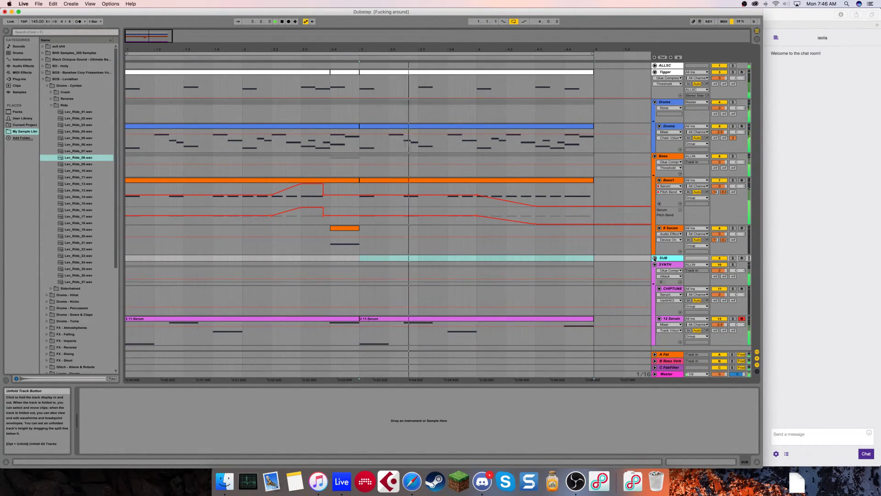
# Copy both Bass1 clips onto the SUB track and give them the white track colour.
pyautogui.click(372, 180)
pyautogui.keyDown('shift'); pyautogui.click(275, 180); pyautogui.keyUp('shift')
pyautogui.moveTo(261, 180); pyautogui.dragTo(259, 259)
pyautogui.rightClick(259, 259)
pyautogui.click(324, 344)
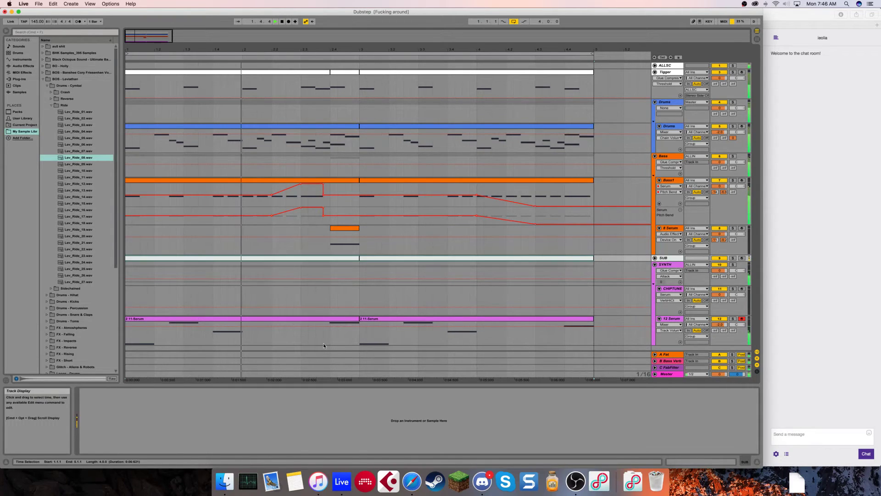
pyautogui.click(625, 269)
pyautogui.click(655, 258)
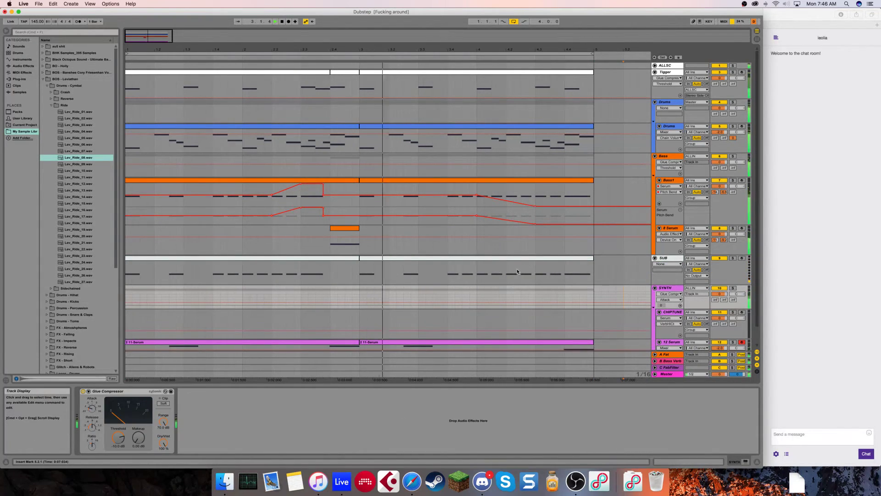
# Load the Serum plug-in on the SUB track.
pyautogui.click(662, 265)
pyautogui.click(662, 265)
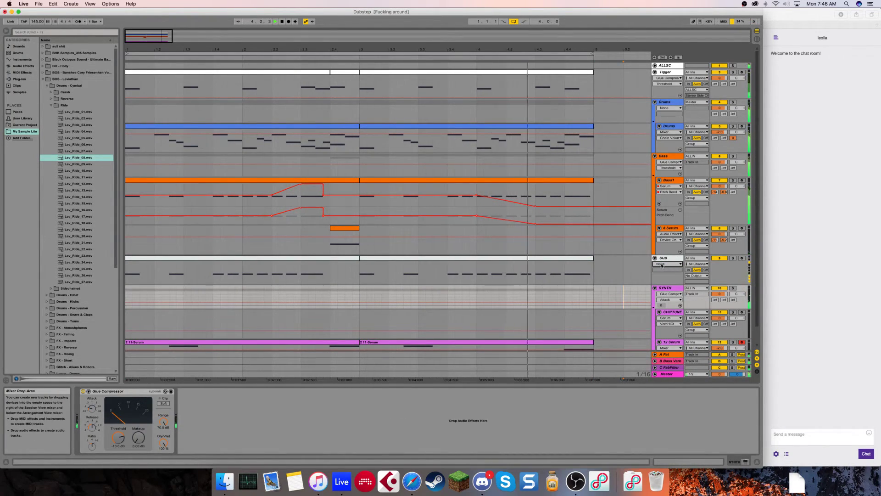
pyautogui.click(663, 258)
pyautogui.press('space')
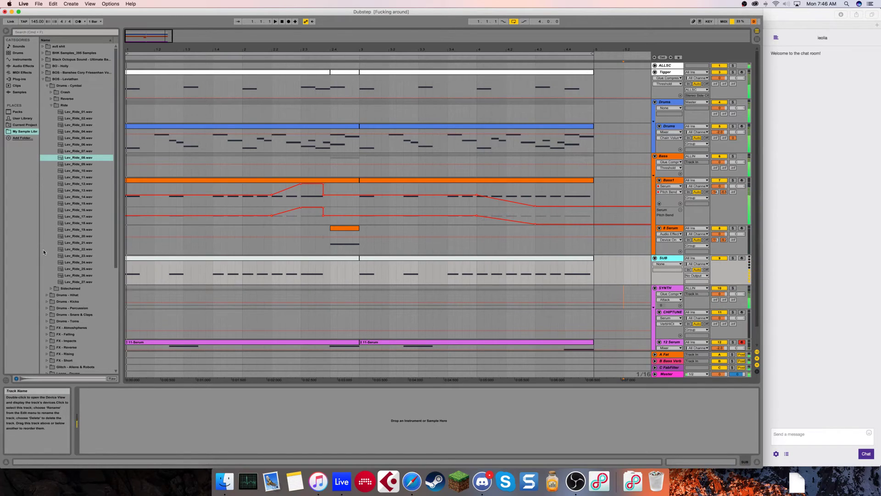
pyautogui.click(19, 80)
pyautogui.moveTo(56, 160); pyautogui.dragTo(156, 389)
# Add a low cut at about 115 Hz to Bass1's second FabFilter Pro-Q 2 and play the loop from the start.
pyautogui.click(669, 181)
pyautogui.press('space')
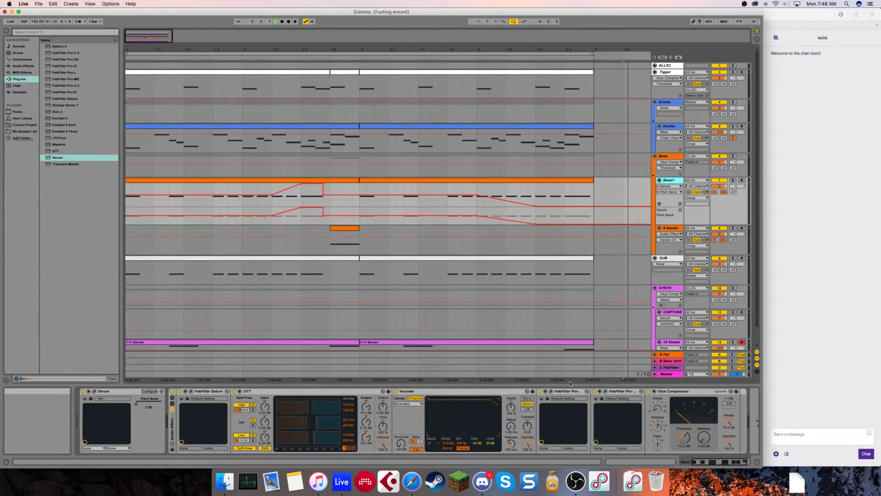
pyautogui.click(605, 392)
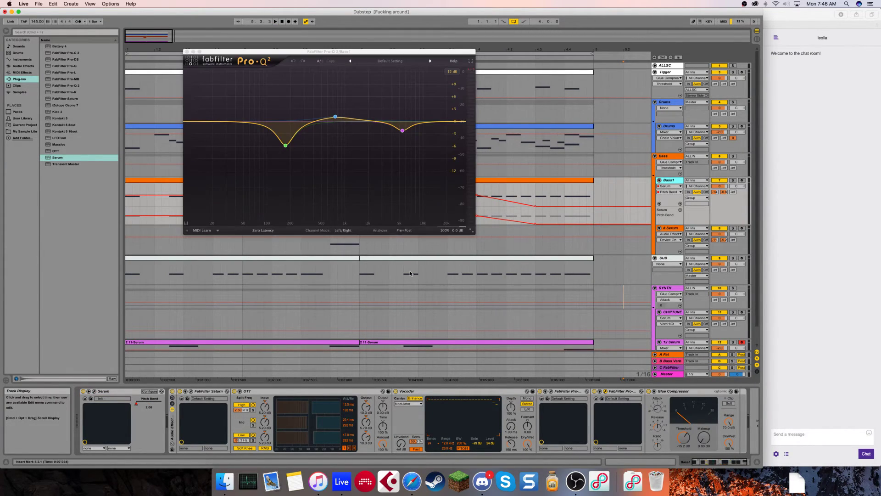
pyautogui.doubleClick(192, 121)
pyautogui.moveTo(193, 121); pyautogui.dragTo(195, 122)
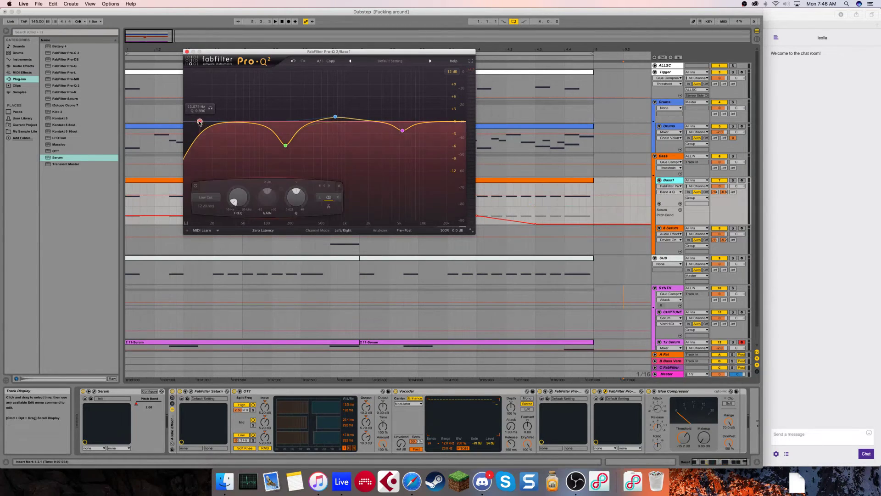
pyautogui.scroll(-1, 199, 122)
pyautogui.scroll(2, 200, 123)
pyautogui.moveTo(199, 122); pyautogui.dragTo(271, 123)
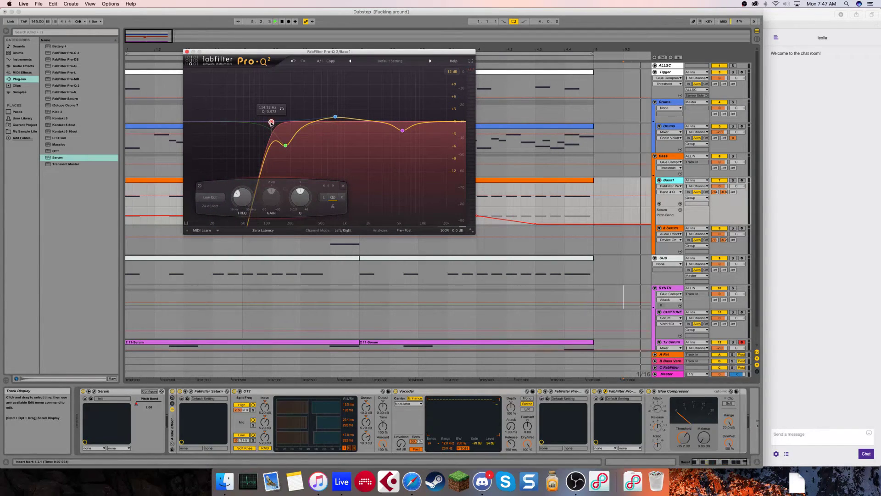
pyautogui.click(186, 51)
pyautogui.click(124, 248)
pyautogui.press('space')
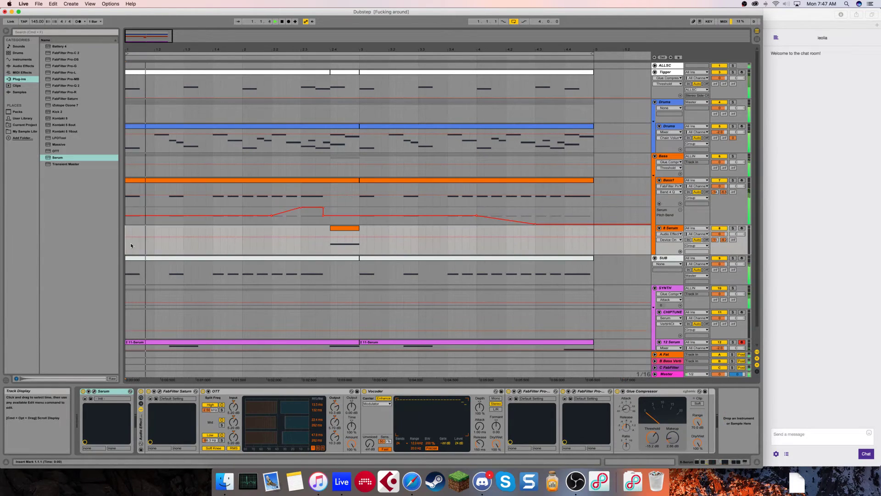
# Set the upward pitch bend range of the SUB track's Serum to 1.
pyautogui.click(673, 261)
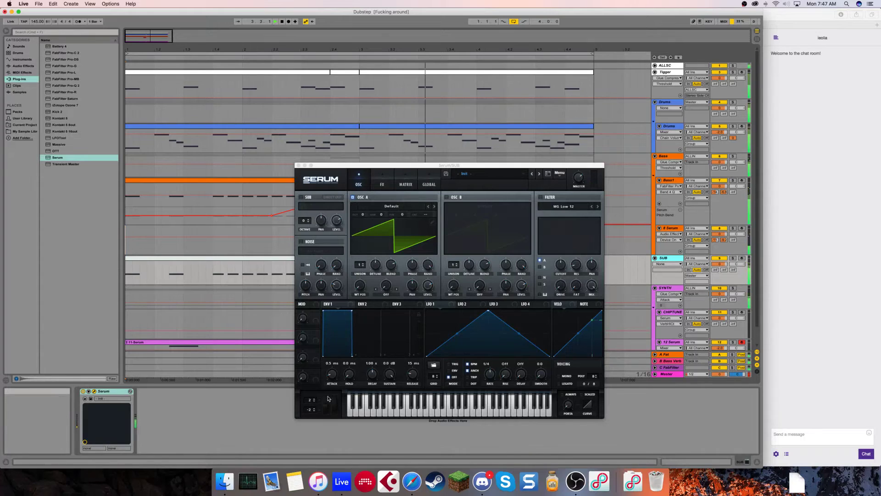
pyautogui.click(313, 404)
pyautogui.click(314, 403)
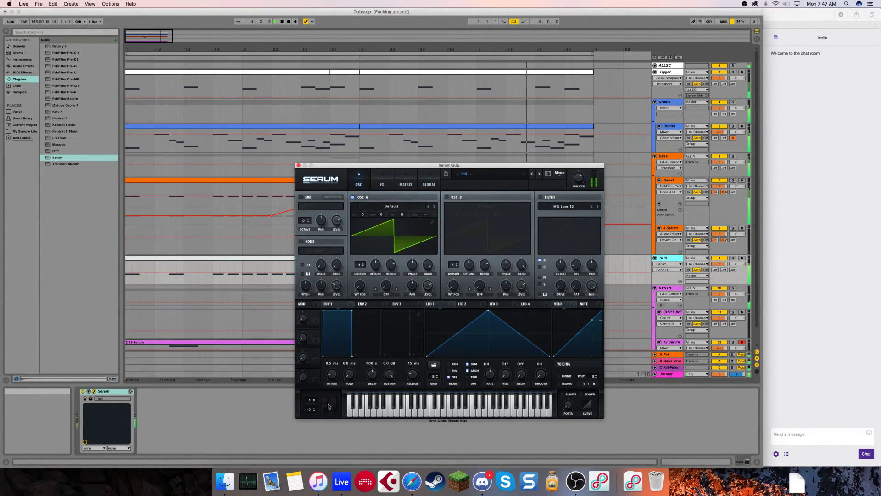
# Expose the SUB Serum's Pitch Bend parameter in the device and show its automation in a new lane.
pyautogui.click(89, 392)
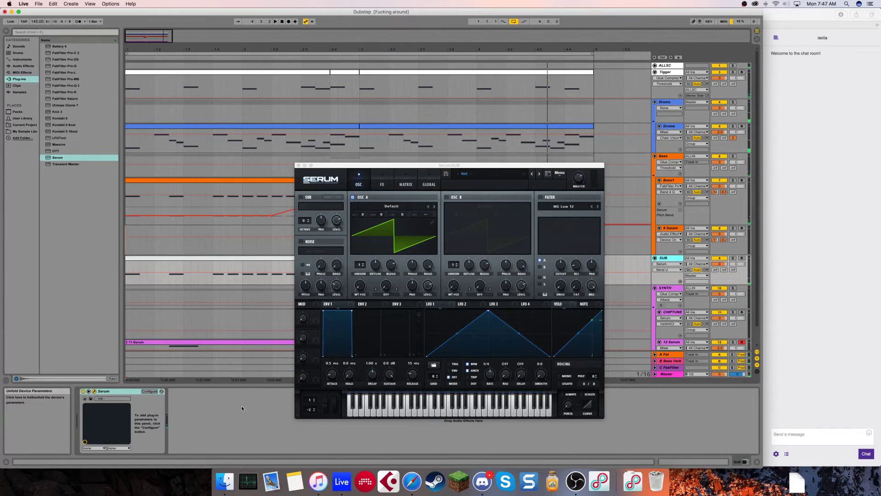
pyautogui.click(323, 407)
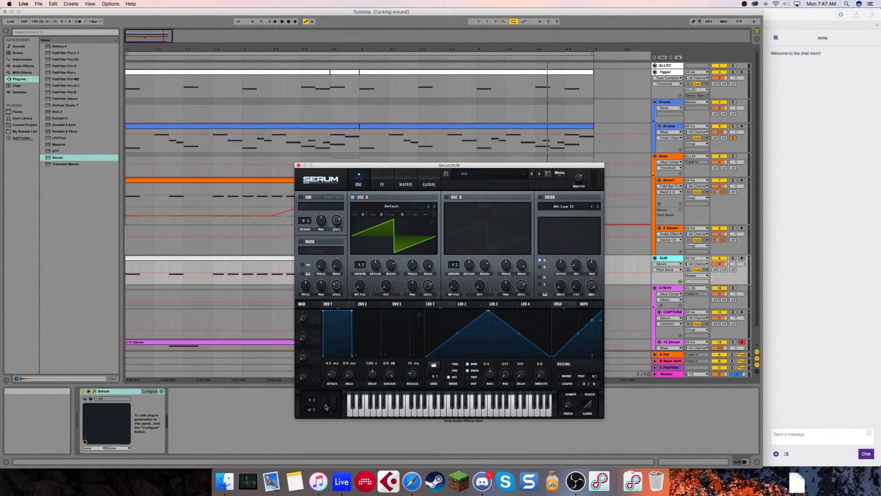
pyautogui.click(150, 392)
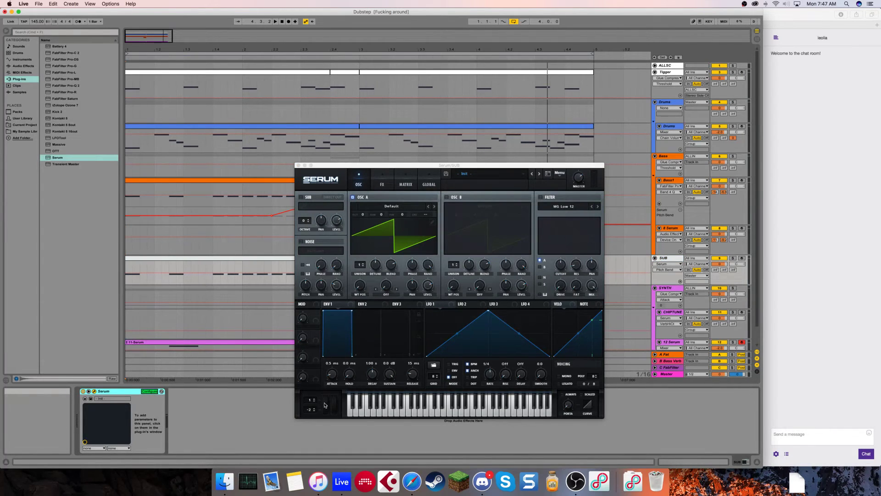
pyautogui.click(323, 405)
pyautogui.rightClick(153, 406)
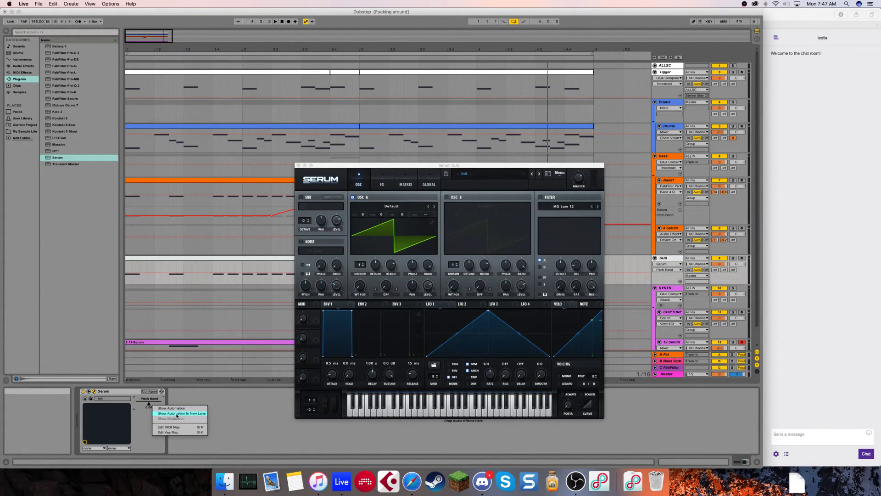
pyautogui.click(177, 414)
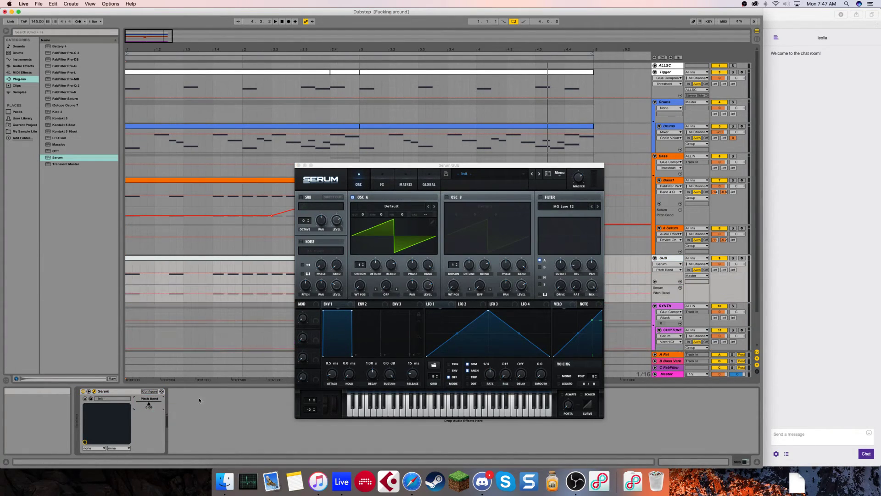
# Load the Analog Basic Shapes wavetable into oscillator A of the SUB Serum and play the loop.
pyautogui.click(373, 205)
pyautogui.moveTo(381, 214)
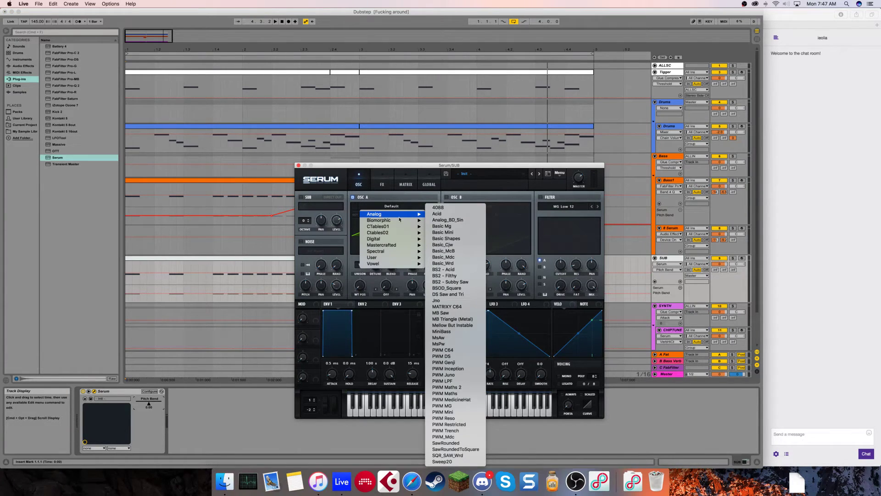
pyautogui.click(459, 238)
pyautogui.press('space')
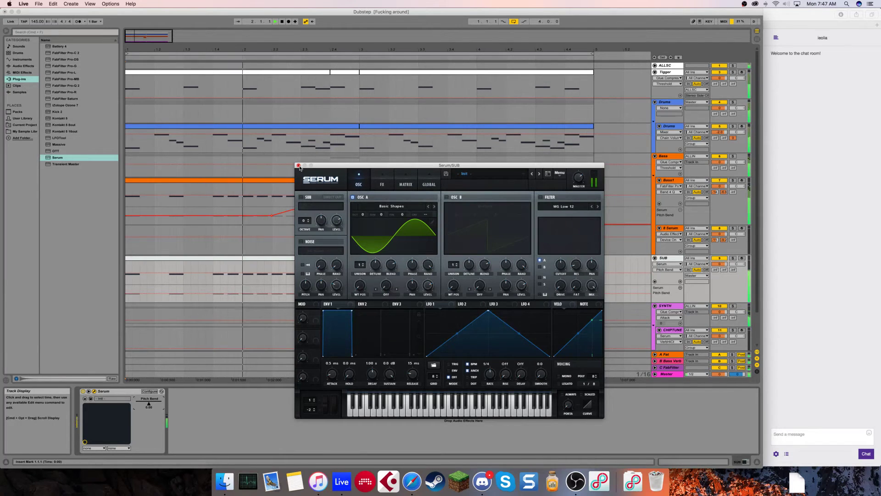
# Set the attack and release of envelope 1 in the SUB Serum to 25 ms.
pyautogui.moveTo(336, 366); pyautogui.dragTo(335, 353)
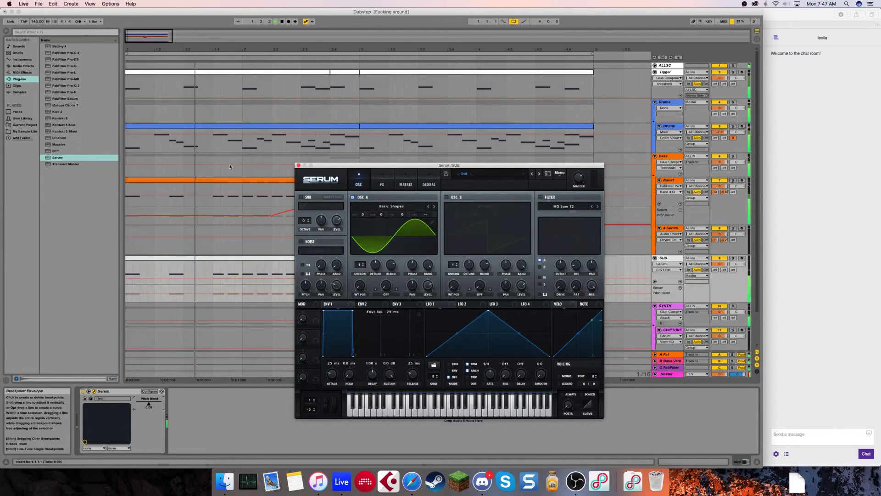
pyautogui.moveTo(360, 169); pyautogui.dragTo(480, 270)
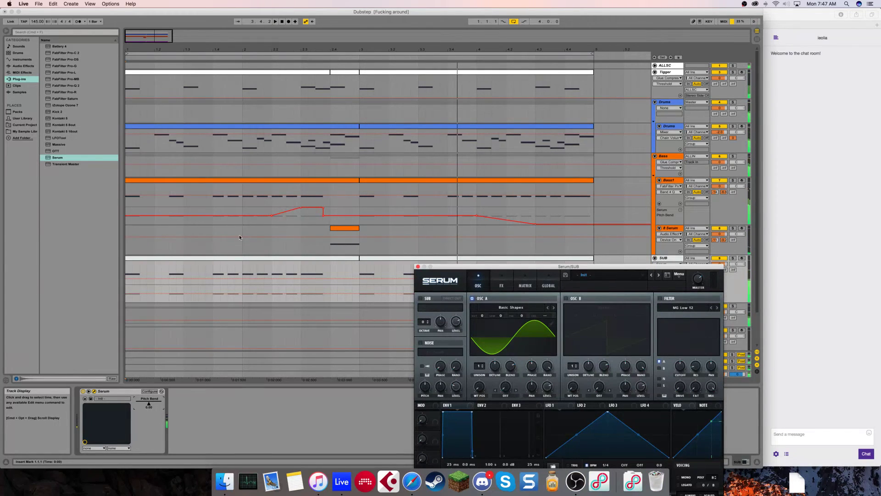
# Shape the SUB track's Pitch Bend automation into an upward ramp between 2.2.1 and 2.3.4, matching Bass1's curve.
pyautogui.moveTo(271, 234); pyautogui.dragTo(322, 236)
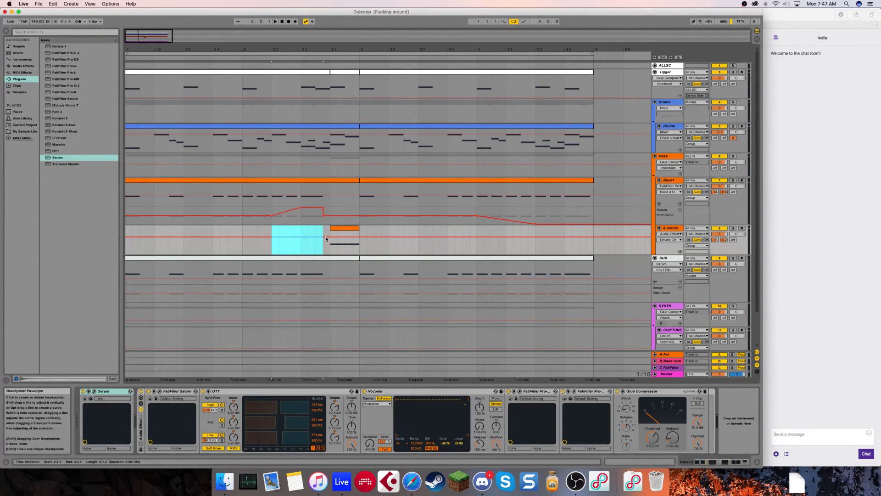
pyautogui.click(348, 271)
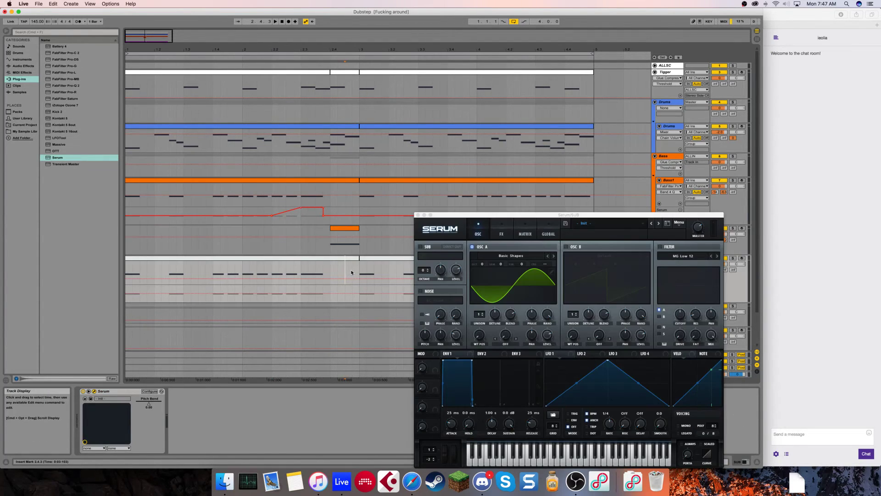
pyautogui.moveTo(430, 220); pyautogui.dragTo(385, 315)
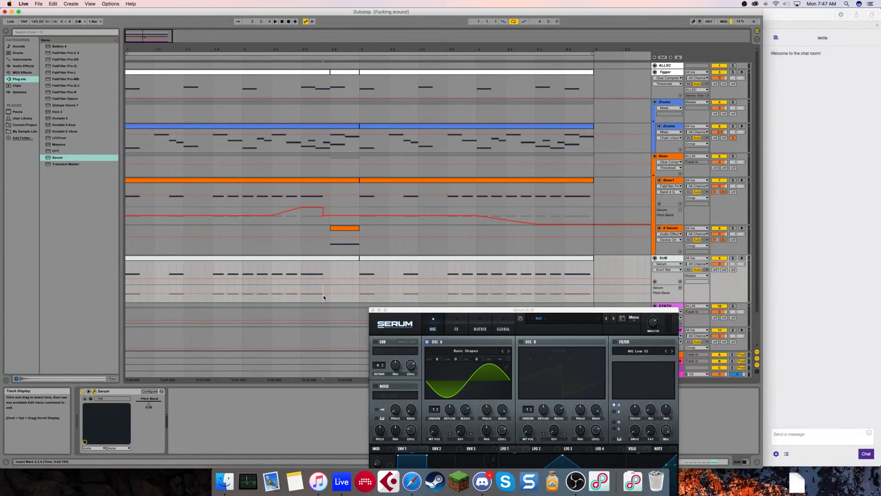
pyautogui.moveTo(323, 294); pyautogui.dragTo(282, 297)
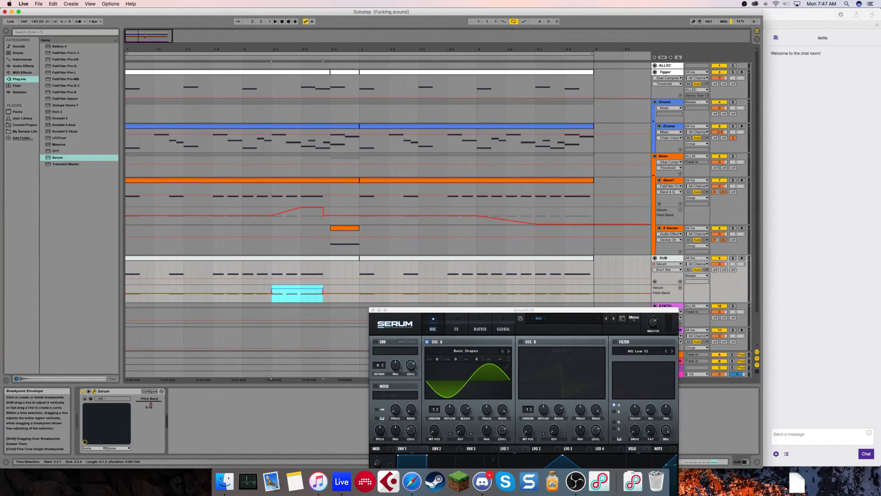
pyautogui.click(282, 292)
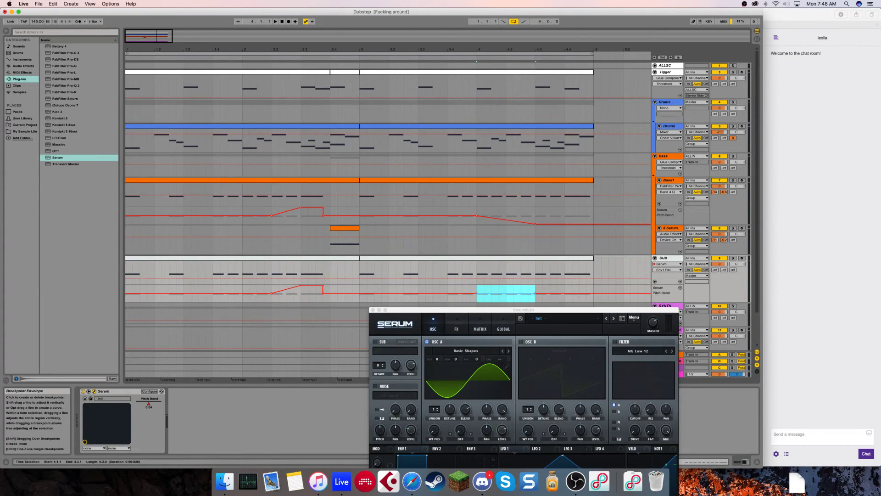
# Ramp the SUB track's Pitch Bend automation down from 4.1.1 to 4.3.1 and play the loop from the start.
pyautogui.click(537, 294)
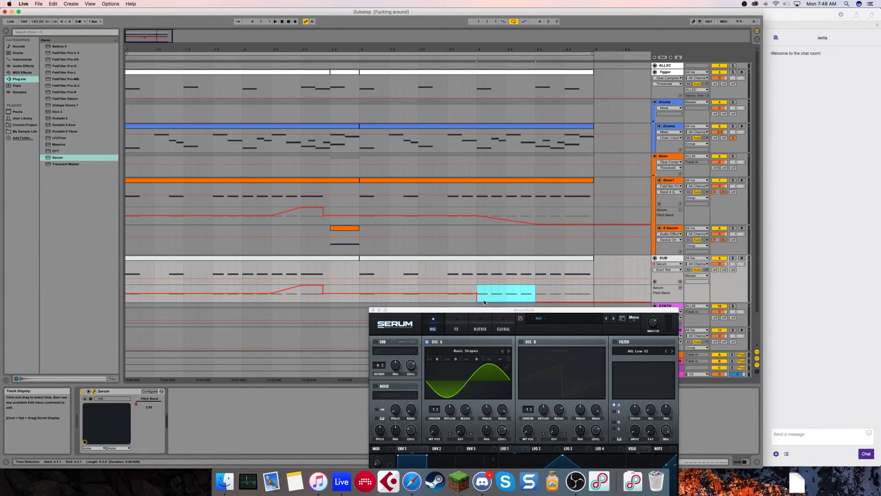
pyautogui.click(477, 302)
pyautogui.click(127, 284)
pyautogui.press('space')
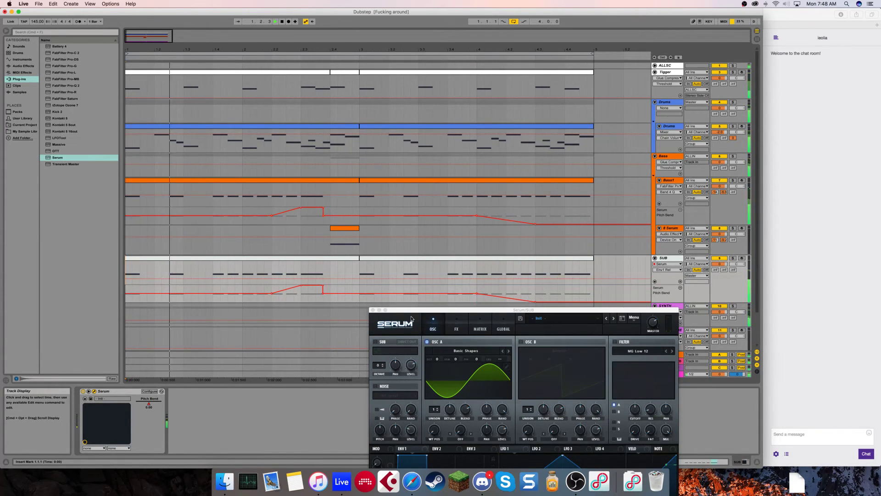
# Add FabFilter Pro-Q 2 to the SUB track and create a high cut with a lowered cutoff frequency.
pyautogui.moveTo(439, 310); pyautogui.dragTo(421, 157)
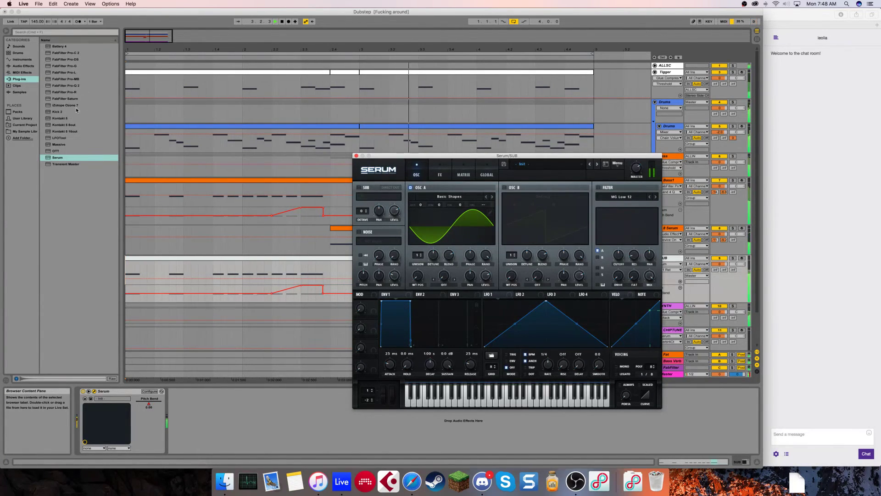
pyautogui.doubleClick(72, 86)
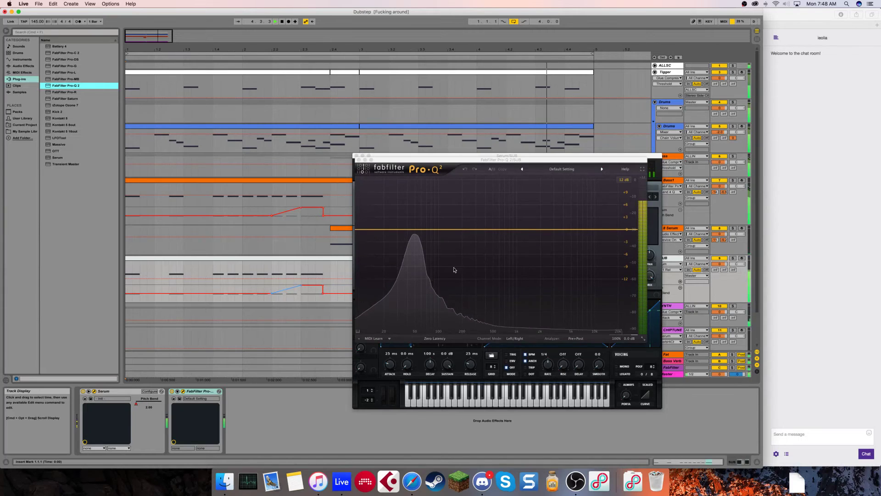
pyautogui.doubleClick(619, 230)
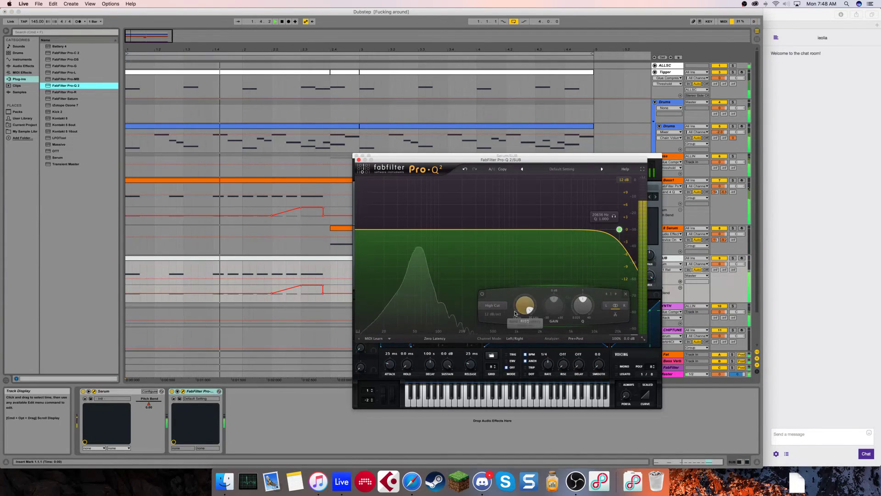
pyautogui.scroll(1, 500, 314)
pyautogui.moveTo(522, 305); pyautogui.dragTo(502, 349)
pyautogui.click(480, 155)
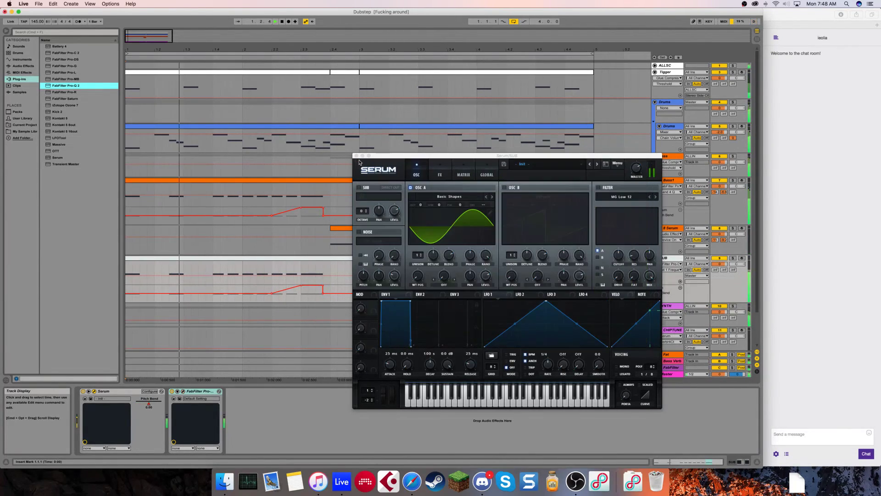
# Enable oscillator B in the SUB Serum, load the Analog Basic Shapes wavetable and set its wavetable position to 4.
pyautogui.moveTo(480, 153); pyautogui.dragTo(379, 123)
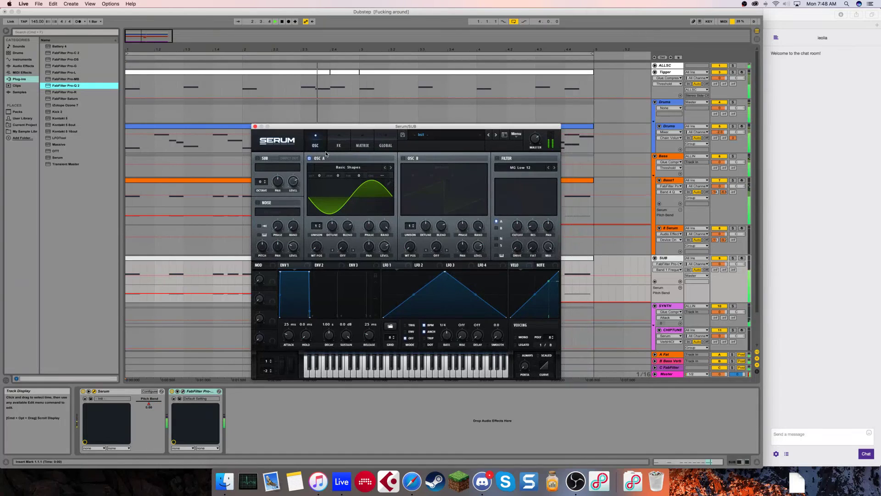
pyautogui.click(403, 158)
pyautogui.click(441, 167)
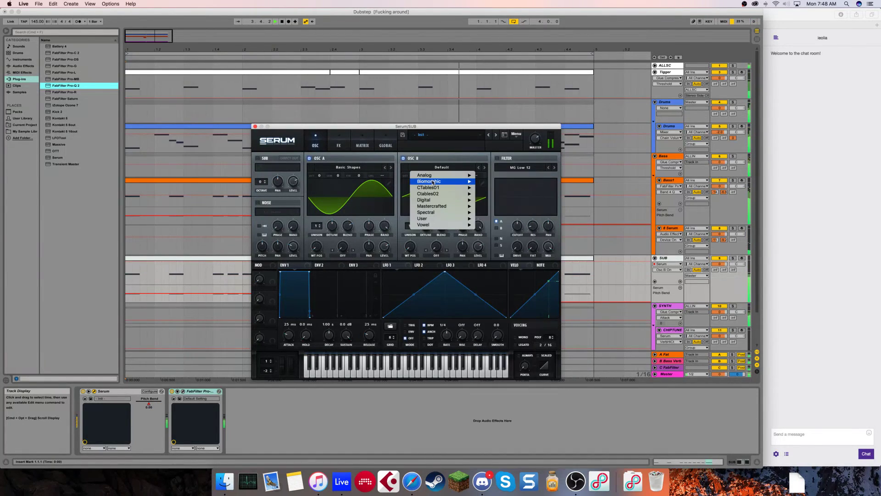
pyautogui.moveTo(434, 182)
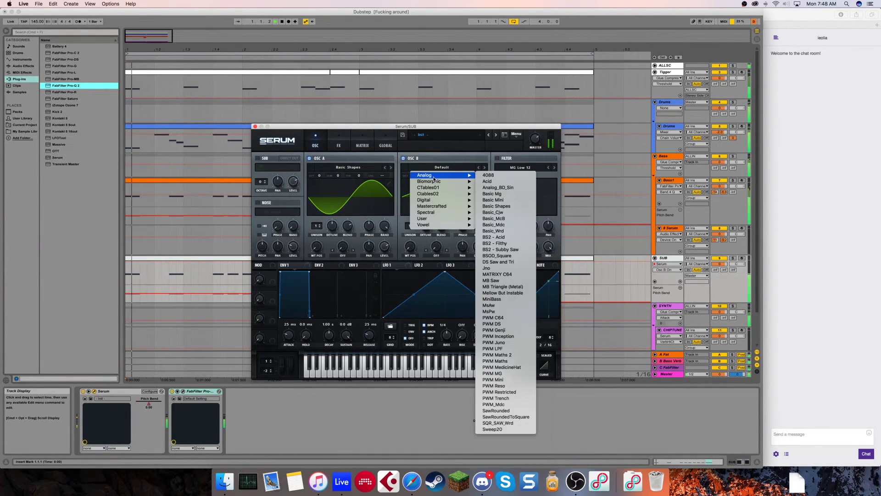
pyautogui.click(498, 206)
pyautogui.moveTo(409, 247); pyautogui.dragTo(408, 205)
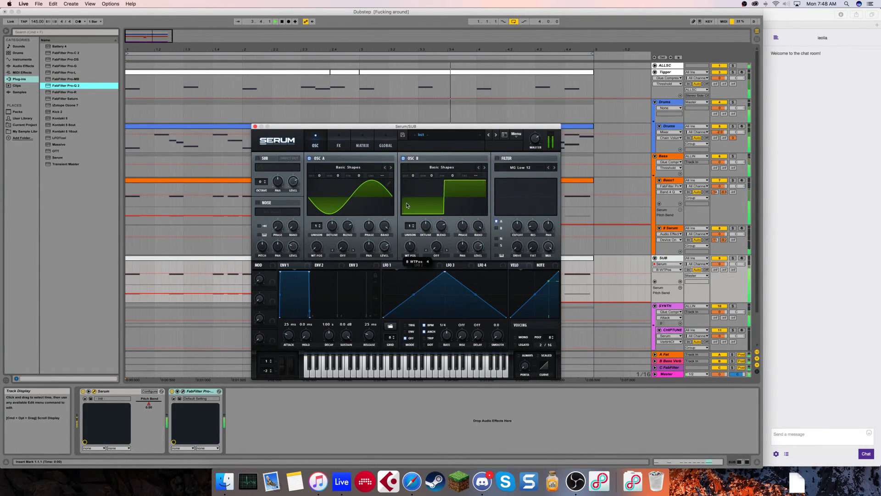
# Enable Serum's Distortion at 100% drive and its Compressor in multiband mode with 12.5 dB gain on the SUB track.
pyautogui.click(344, 139)
pyautogui.click(260, 170)
pyautogui.moveTo(479, 164); pyautogui.dragTo(434, 62)
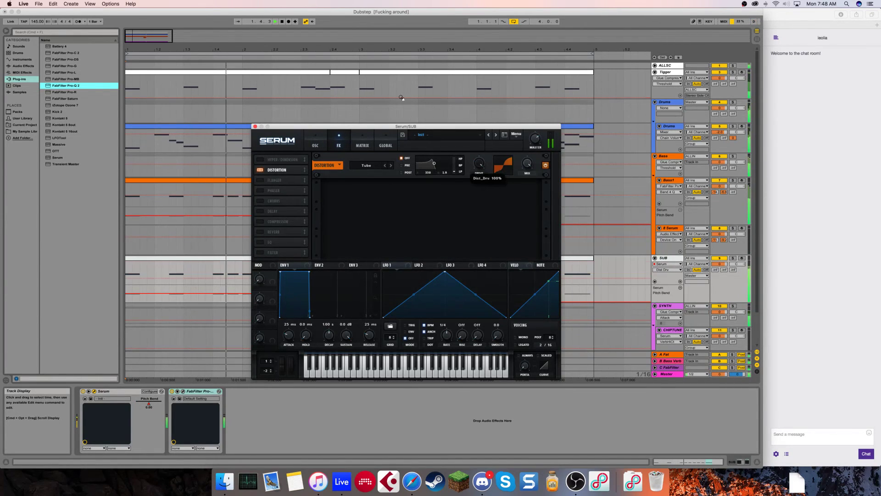
pyautogui.click(261, 221)
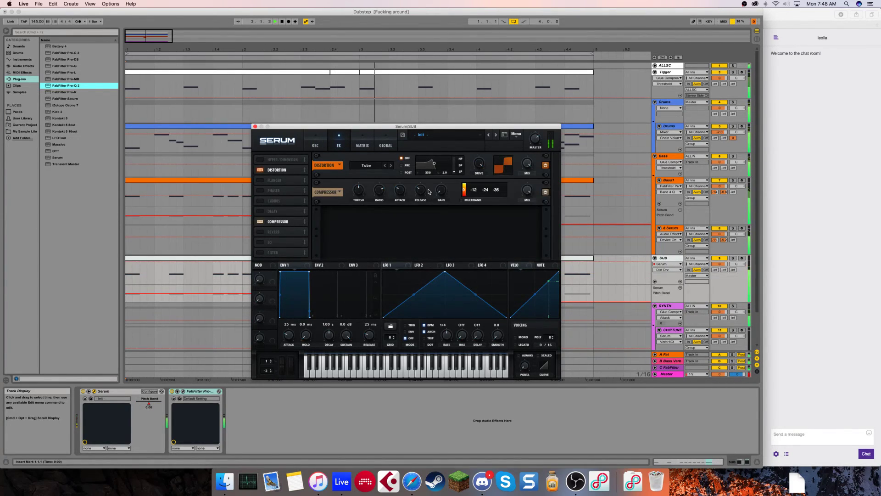
pyautogui.click(468, 202)
pyautogui.moveTo(420, 190); pyautogui.dragTo(442, 186)
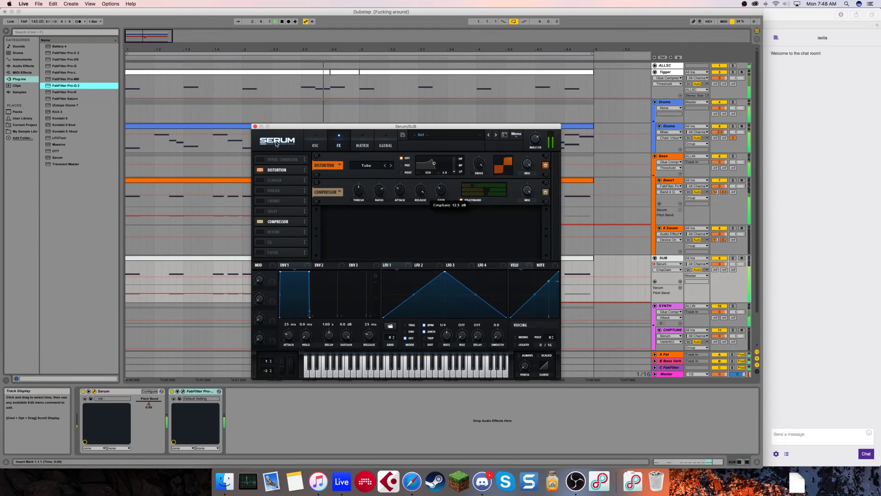
pyautogui.click(255, 127)
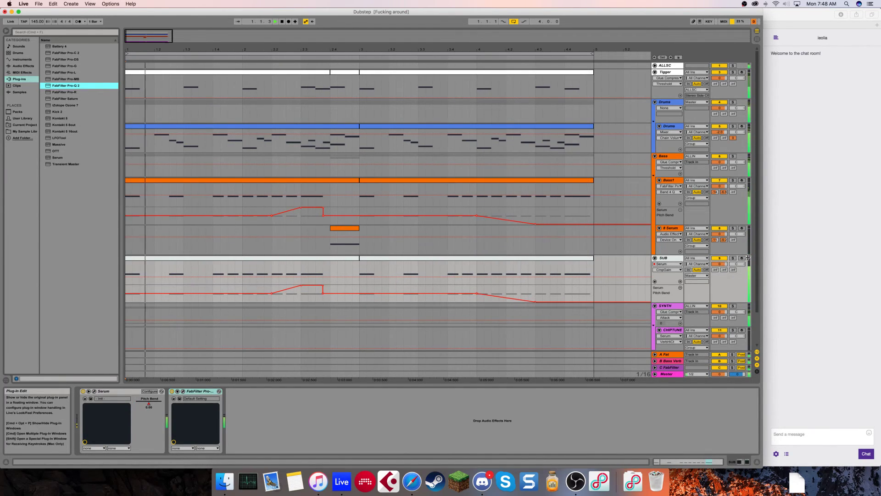
# Solo the SUB track, adjust the level of Serum's oscillator B and compare its octave at +1 and 0.
pyautogui.click(733, 258)
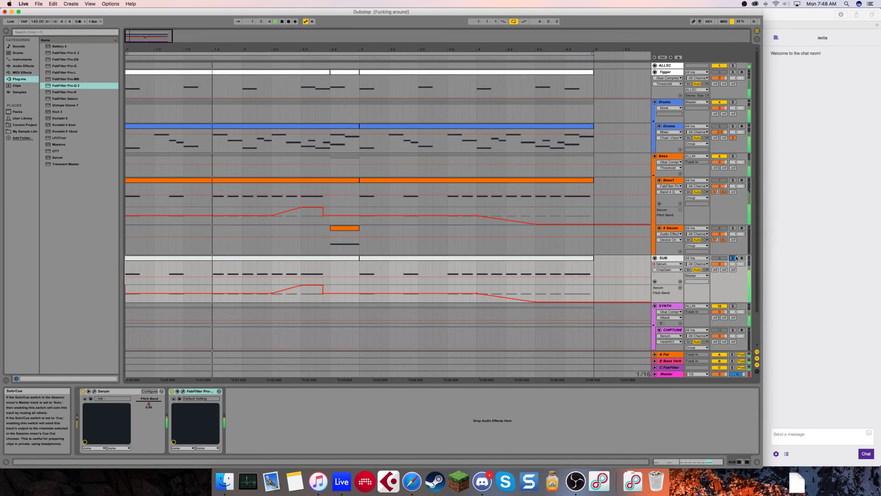
pyautogui.click(94, 391)
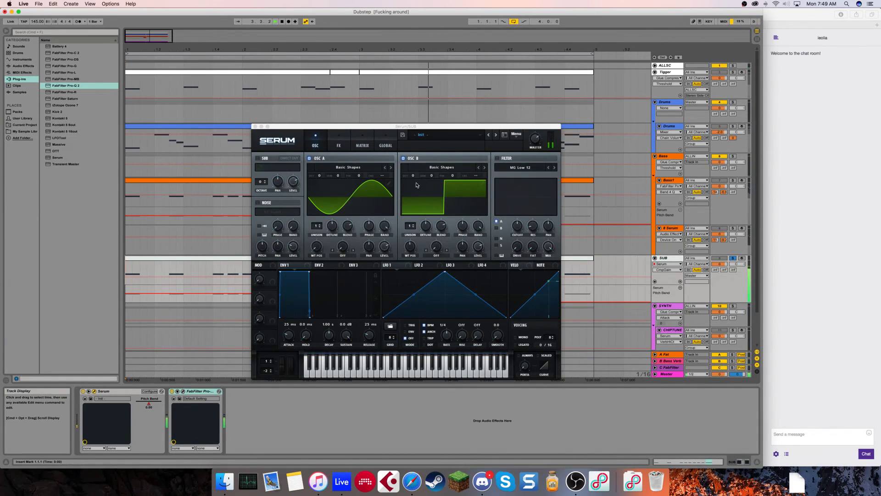
pyautogui.moveTo(412, 176); pyautogui.dragTo(416, 172)
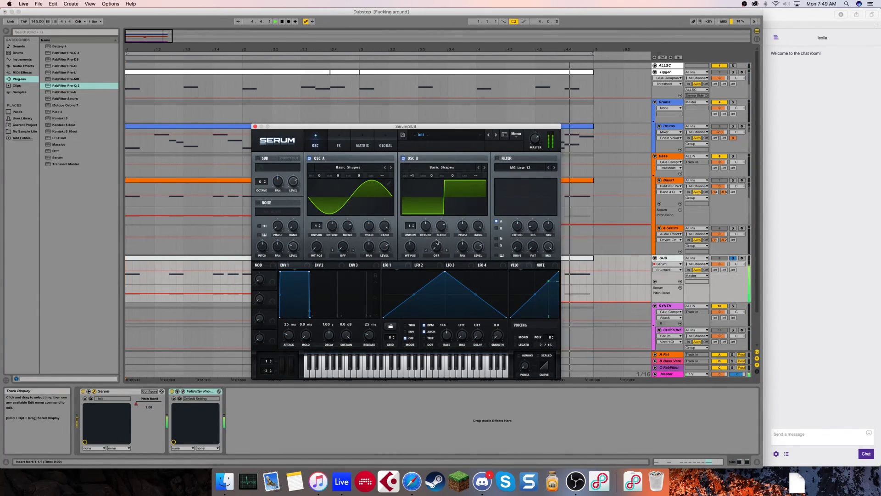
pyautogui.moveTo(481, 248); pyautogui.dragTo(783, 216)
pyautogui.moveTo(412, 178); pyautogui.dragTo(410, 183)
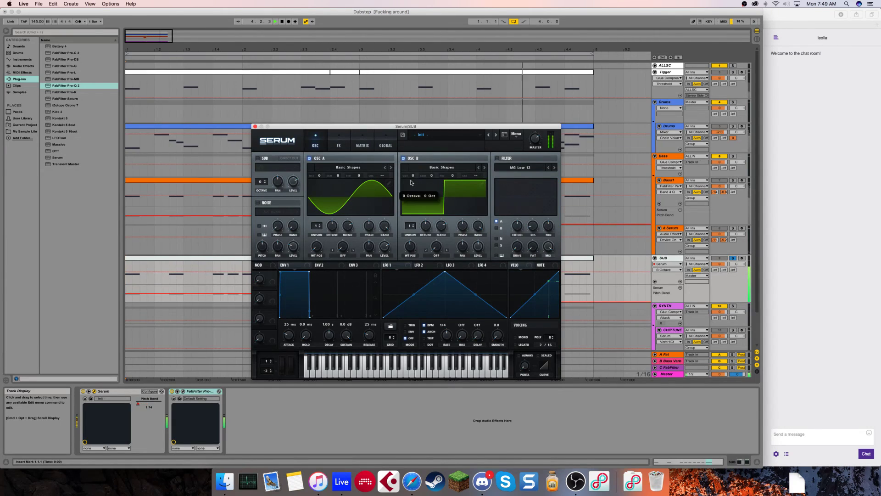
# Set both SUB oscillators' random phase to 0%, oscillator B's octave to +1 and Serum's master volume to 61%.
pyautogui.click(385, 225)
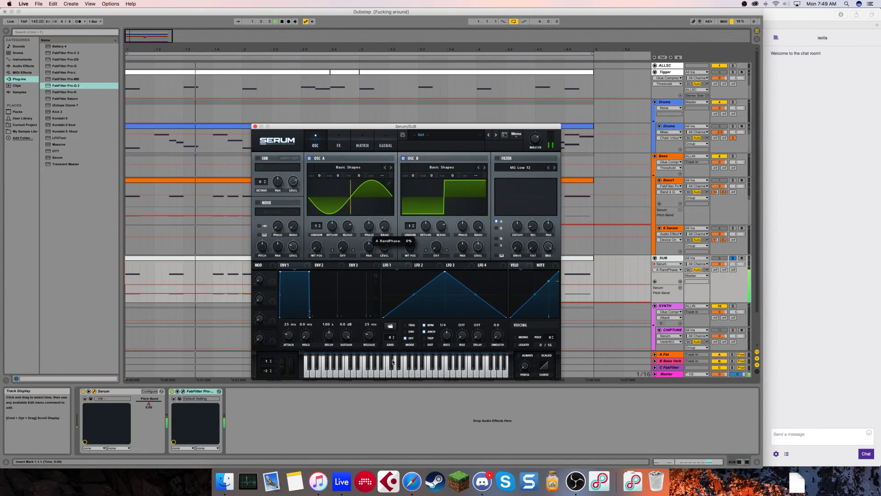
pyautogui.click(478, 225)
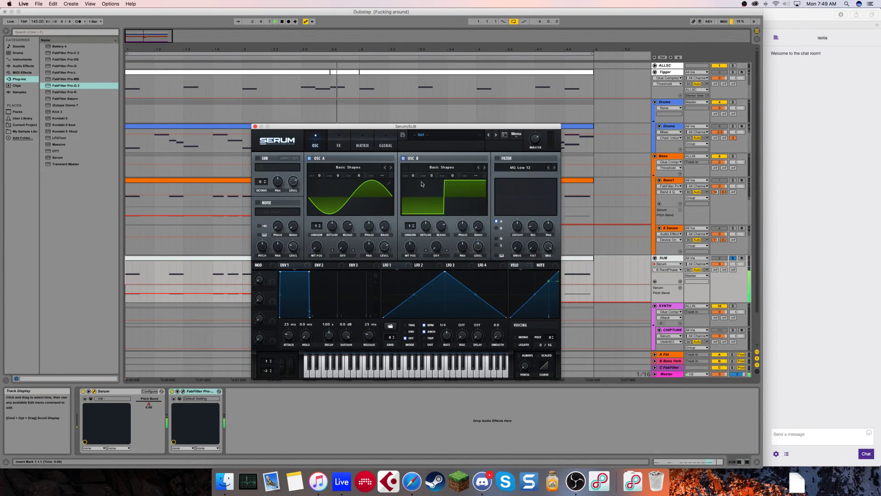
pyautogui.moveTo(413, 178); pyautogui.dragTo(413, 171)
pyautogui.click(535, 138)
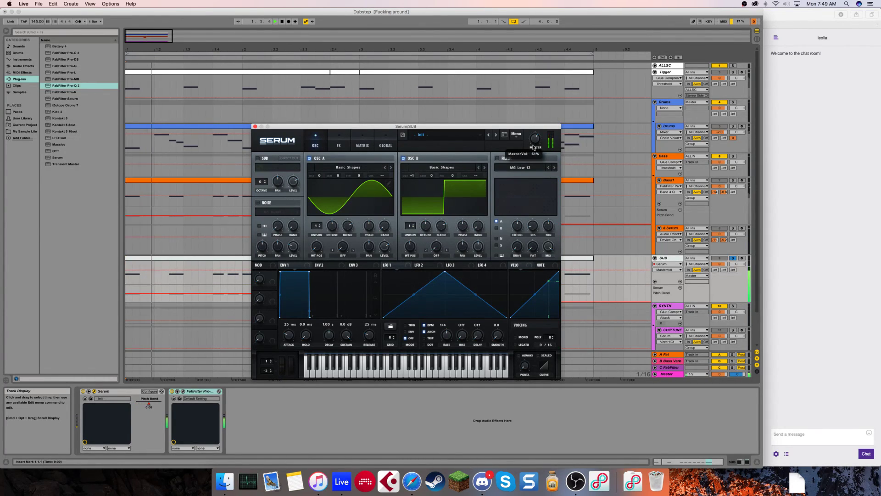
# Unsolo the SUB track and return oscillator B to octave 0 in its Serum.
pyautogui.click(733, 258)
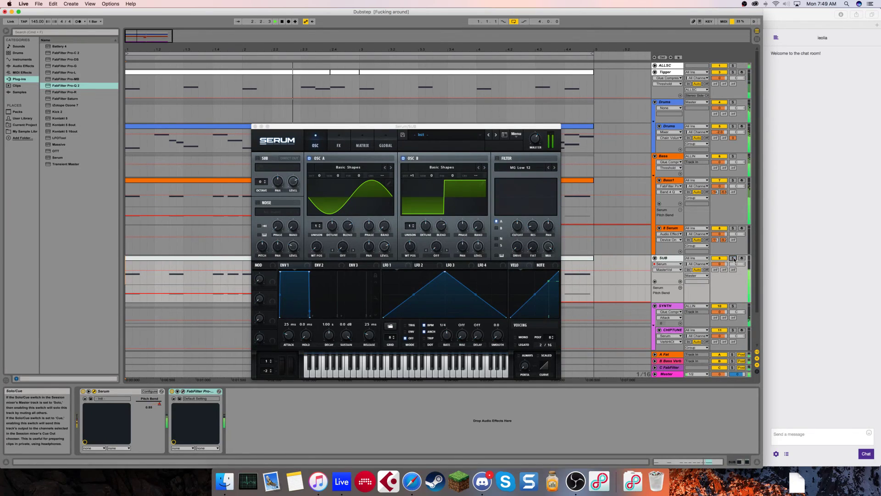
pyautogui.moveTo(416, 178); pyautogui.dragTo(413, 183)
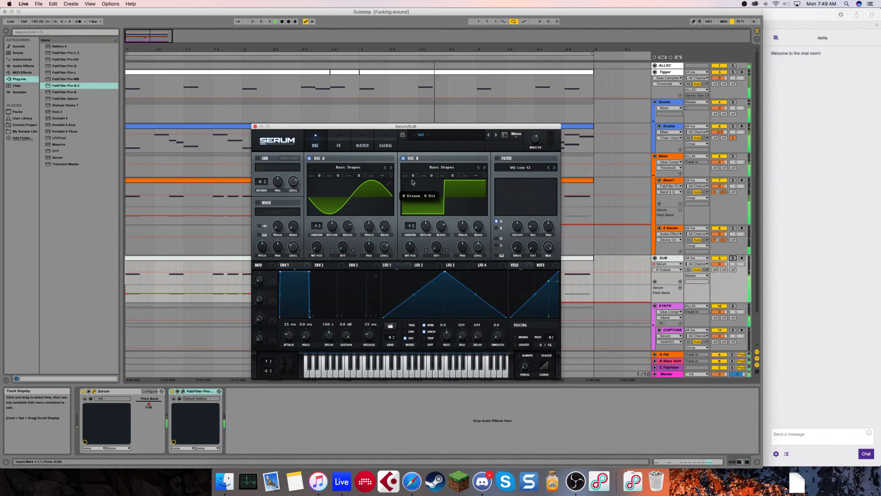
pyautogui.click(256, 126)
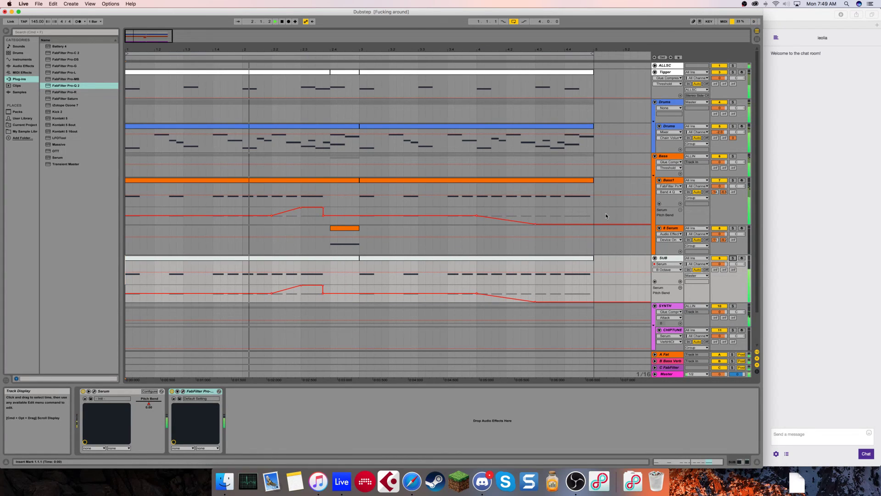
# Route the SUB track's audio output to ALLIN in Session View and return to the arrangement.
pyautogui.press('Tab')
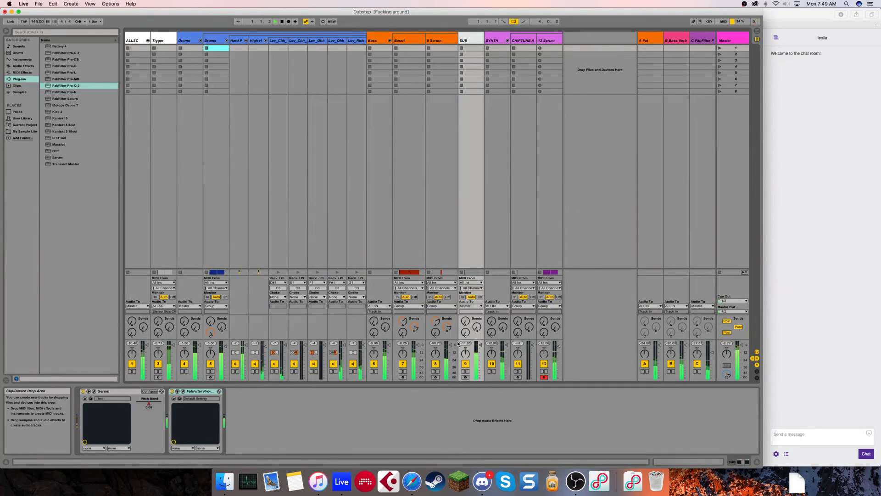
pyautogui.click(471, 282)
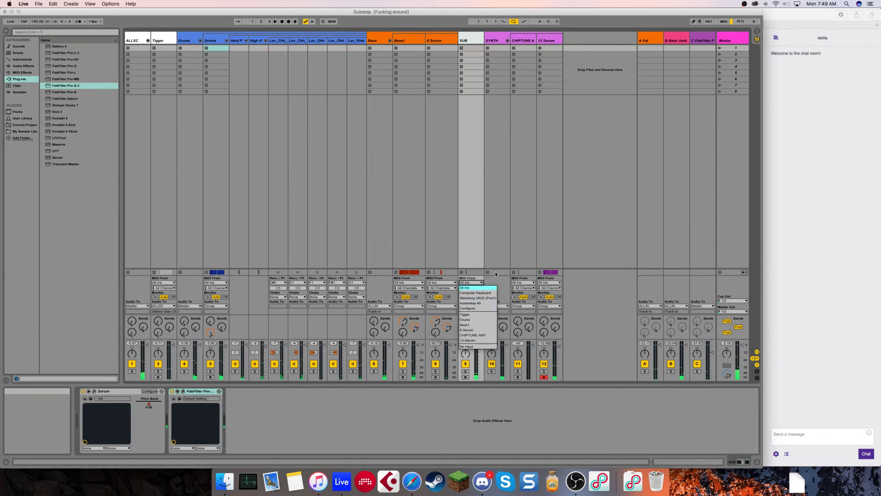
pyautogui.click(493, 277)
pyautogui.click(471, 305)
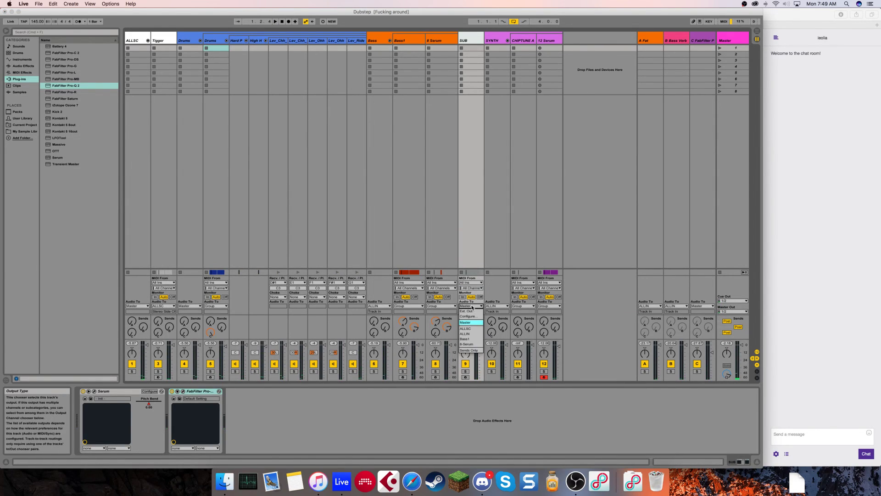
pyautogui.click(466, 334)
pyautogui.press('Tab')
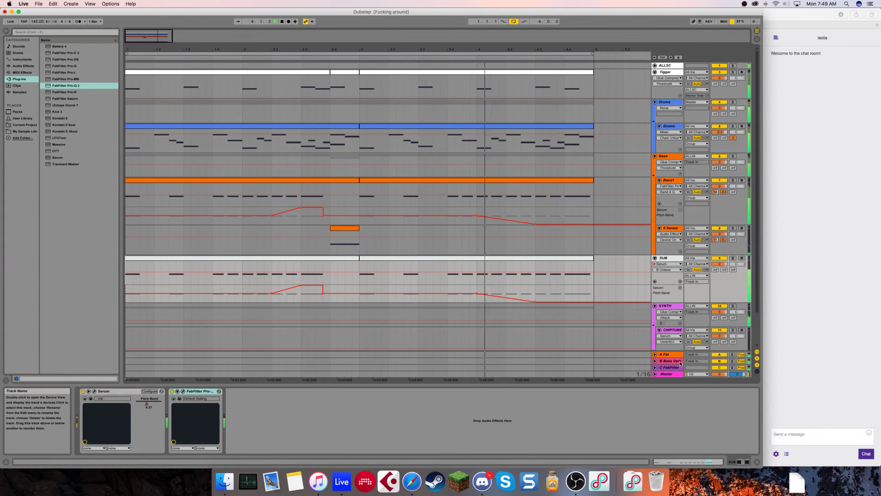
# Audition the SUB and Tigger tracks in solo, separately and together, and return to the full mix.
pyautogui.click(734, 259)
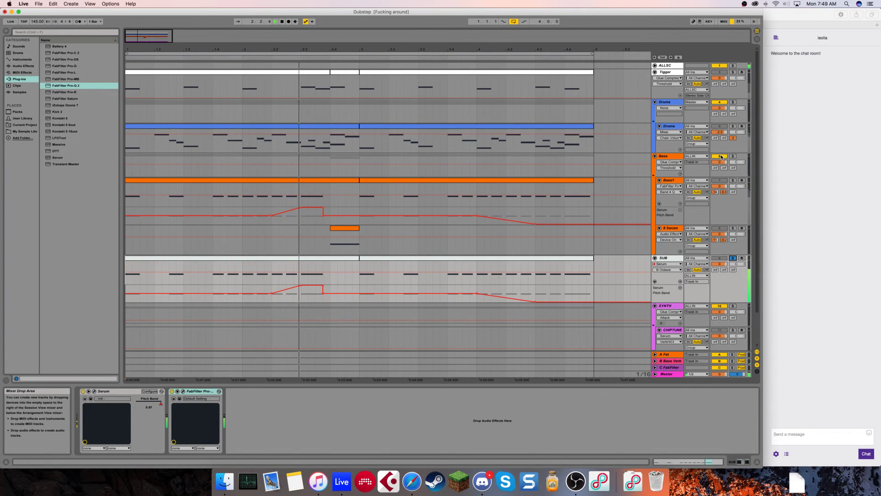
pyautogui.click(733, 72)
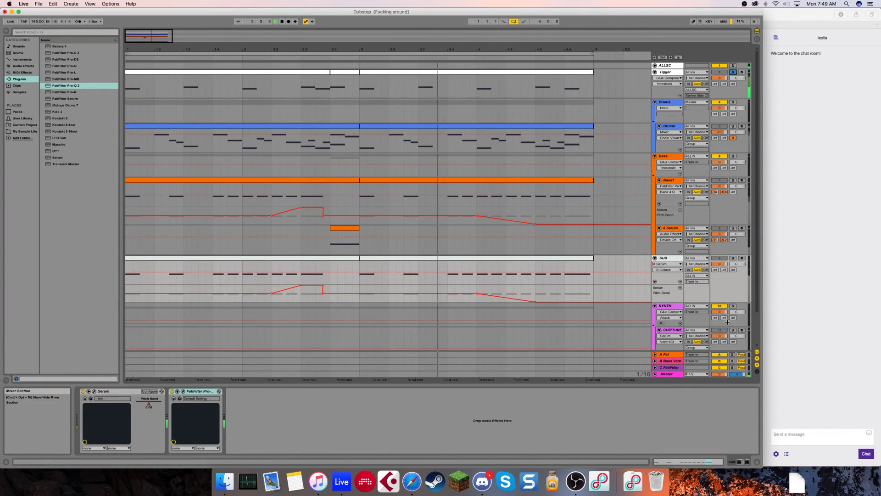
pyautogui.click(734, 259)
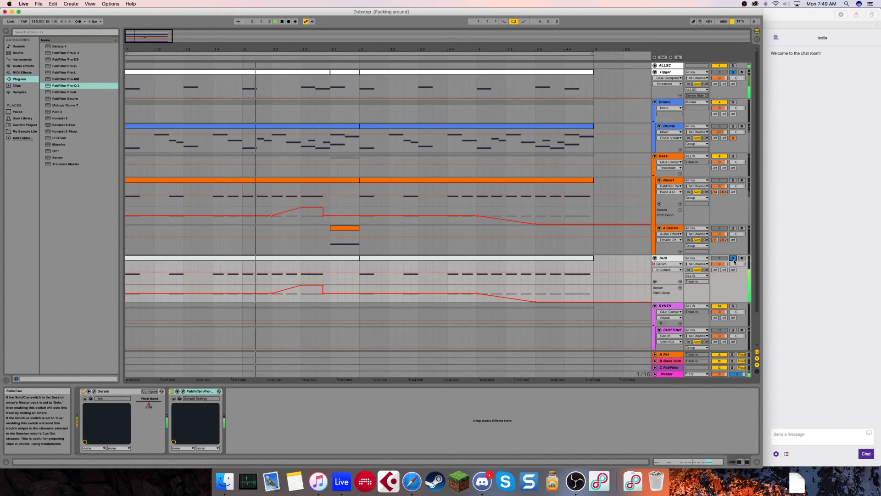
pyautogui.click(733, 259)
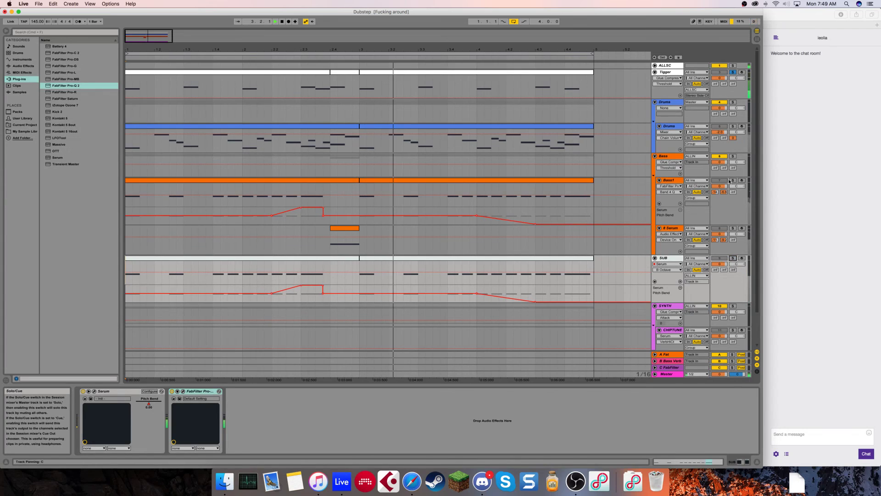
# Save the project and look over the arrangement's tracks during playback.
pyautogui.press('super+s')
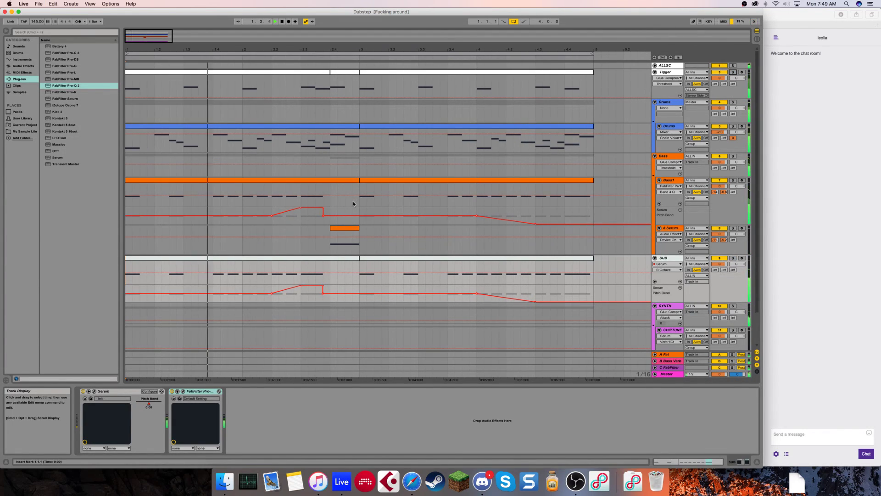
pyautogui.scroll(-3, 353, 205)
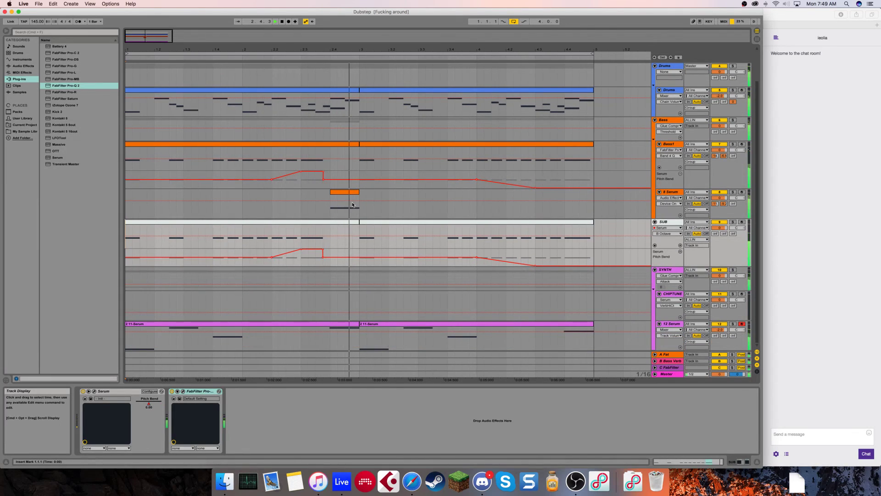
pyautogui.scroll(3, 506, 226)
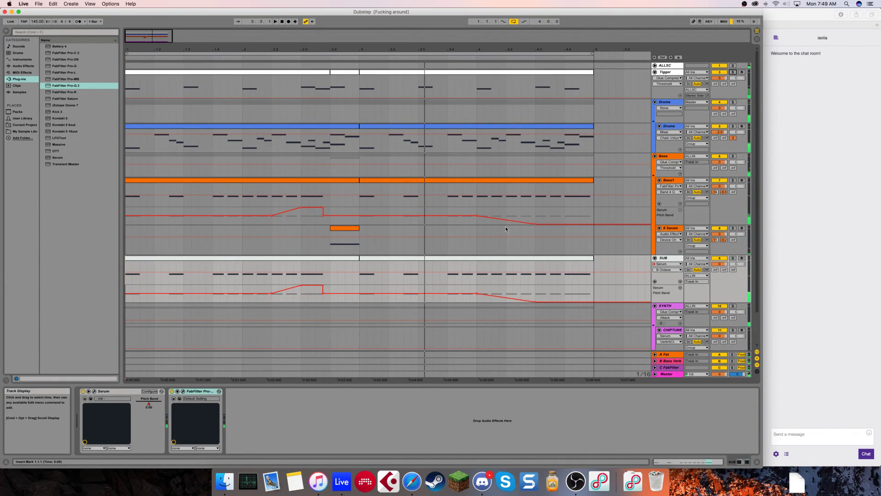